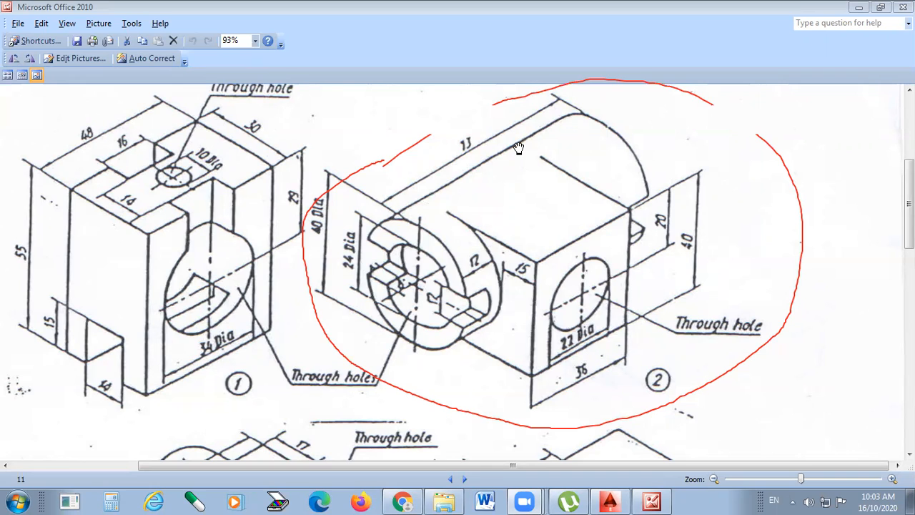
Mark viewing and feature directions with arrows on the top face, bore and side faces of figure 2
{"action": "left_click_drag", "start_coordinate": [652, 304], "coordinate": [611, 268]}
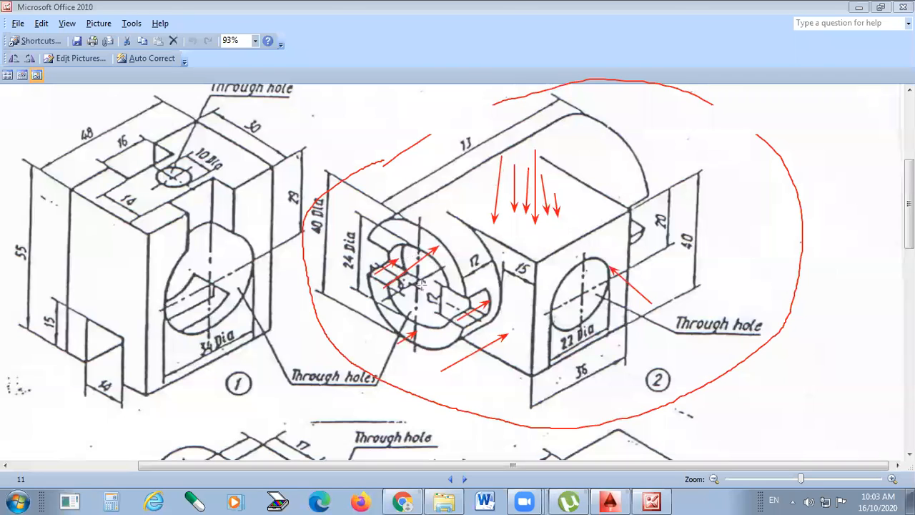
{"action": "left_click_drag", "start_coordinate": [566, 183], "coordinate": [588, 208]}
{"action": "left_click_drag", "start_coordinate": [632, 318], "coordinate": [607, 301]}
{"action": "mouse_move", "coordinate": [502, 292]}
{"action": "left_mouse_down"}
{"action": "mouse_move", "coordinate": [494, 299]}
{"action": "mouse_move", "coordinate": [541, 315]}
{"action": "left_mouse_up"}
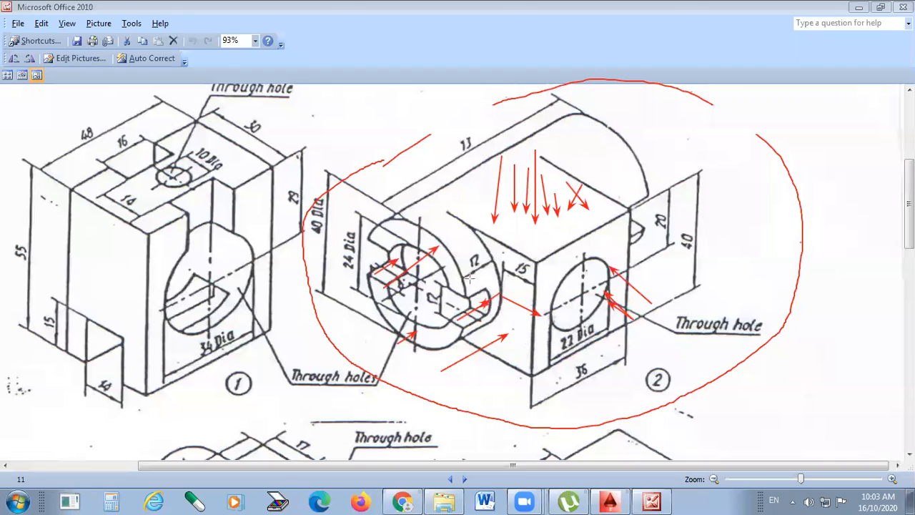
{"action": "left_click_drag", "start_coordinate": [490, 259], "coordinate": [463, 276]}
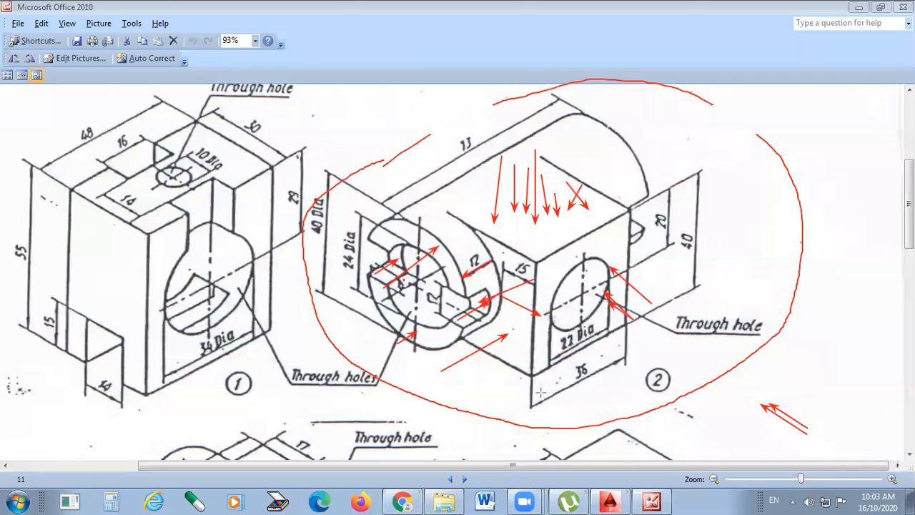
Draw arrows toward figure 2's circular end face and across its block to illustrate the side-view direction
{"action": "left_click_drag", "start_coordinate": [347, 393], "coordinate": [444, 331]}
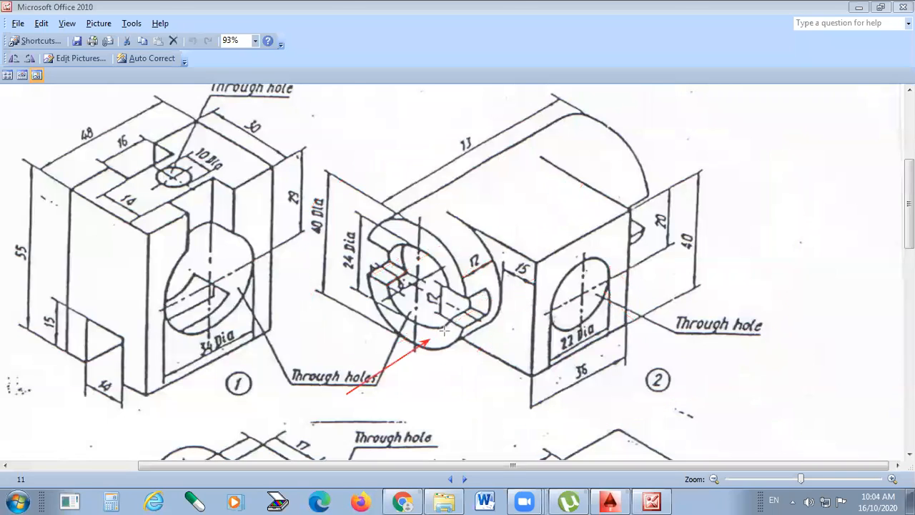
{"action": "left_click_drag", "start_coordinate": [330, 370], "coordinate": [413, 322]}
{"action": "left_click_drag", "start_coordinate": [548, 245], "coordinate": [652, 190]}
{"action": "left_click_drag", "start_coordinate": [544, 279], "coordinate": [649, 334]}
{"action": "left_click_drag", "start_coordinate": [602, 264], "coordinate": [561, 378]}
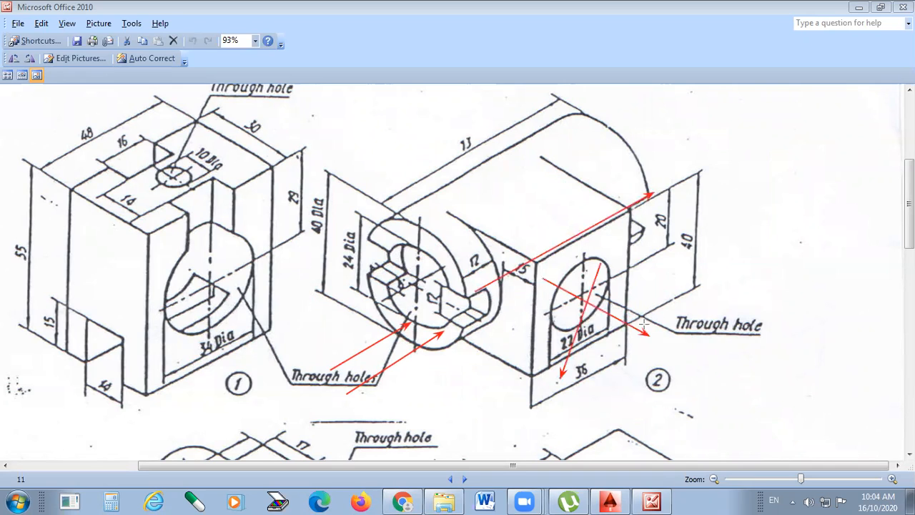
{"action": "left_click_drag", "start_coordinate": [320, 360], "coordinate": [419, 281]}
{"action": "left_click_drag", "start_coordinate": [336, 315], "coordinate": [424, 260]}
{"action": "left_click_drag", "start_coordinate": [349, 284], "coordinate": [426, 231]}
{"action": "left_click_drag", "start_coordinate": [346, 255], "coordinate": [407, 219]}
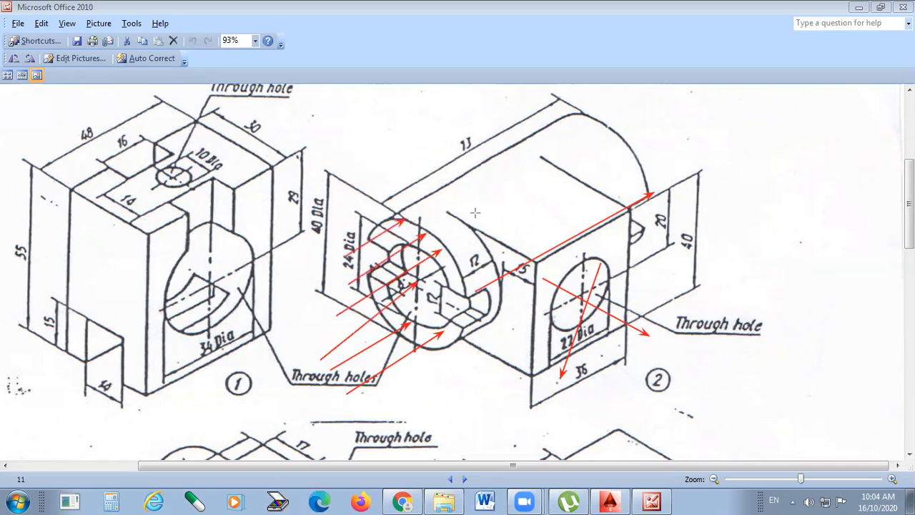
Undo all the direction arrows drawn over figure 2
{"action": "key", "text": "ctrl+z"}
{"action": "key", "text": "ctrl+z"}
{"action": "key", "text": "ctrl+z"}
{"action": "key", "text": "ctrl+z"}
{"action": "key", "text": "ctrl+z"}
{"action": "key", "text": "ctrl+z"}
{"action": "key", "text": "ctrl+z"}
{"action": "key", "text": "ctrl+z"}
{"action": "key", "text": "ctrl+z"}
Mark figure 2's end-face viewing direction and its overall cylinder length with arrows and a line
{"action": "left_click_drag", "start_coordinate": [316, 333], "coordinate": [433, 248]}
{"action": "left_click_drag", "start_coordinate": [352, 325], "coordinate": [393, 300]}
{"action": "left_click_drag", "start_coordinate": [449, 254], "coordinate": [447, 255]}
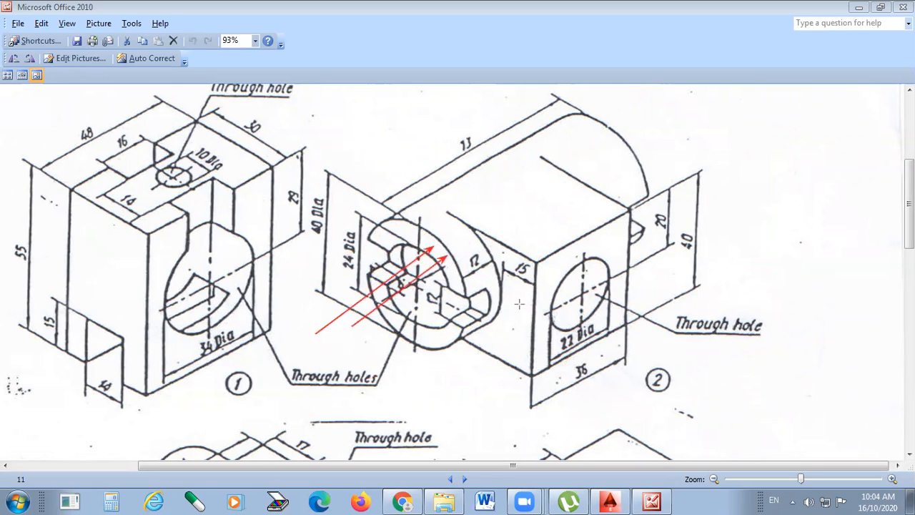
{"action": "left_click_drag", "start_coordinate": [393, 211], "coordinate": [517, 135]}
{"action": "left_click", "coordinate": [568, 102]}
{"action": "left_click", "coordinate": [467, 153]}
{"action": "left_click_drag", "start_coordinate": [449, 166], "coordinate": [478, 149]}
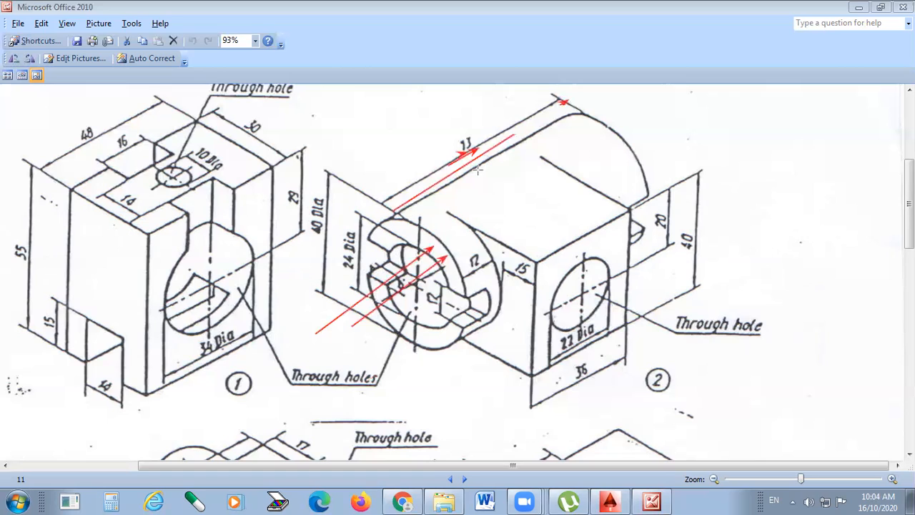
Undo the arrows and line marking figure 2's end face and cylinder length
{"action": "key", "text": "ctrl+z"}
{"action": "key", "text": "ctrl+z"}
{"action": "key", "text": "ctrl+z"}
{"action": "key", "text": "ctrl+z"}
{"action": "key", "text": "ctrl+z"}
{"action": "key", "text": "ctrl+z"}
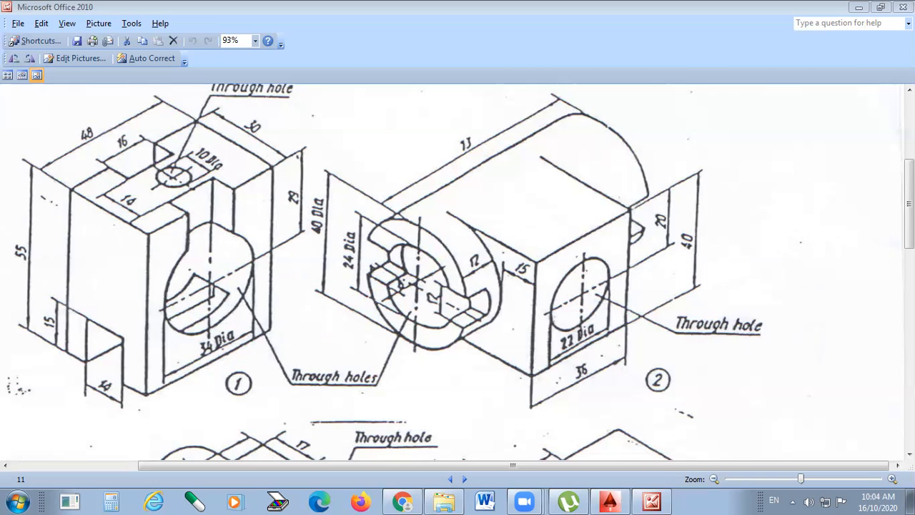
Close the µTorrent window covering the reference drawing
{"action": "left_click", "coordinate": [609, 502]}
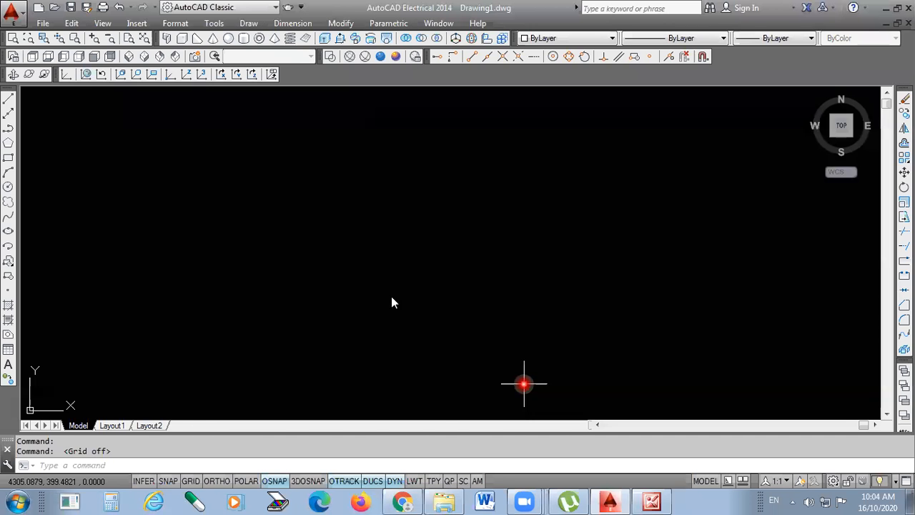
{"action": "key", "text": "alt+Tab"}
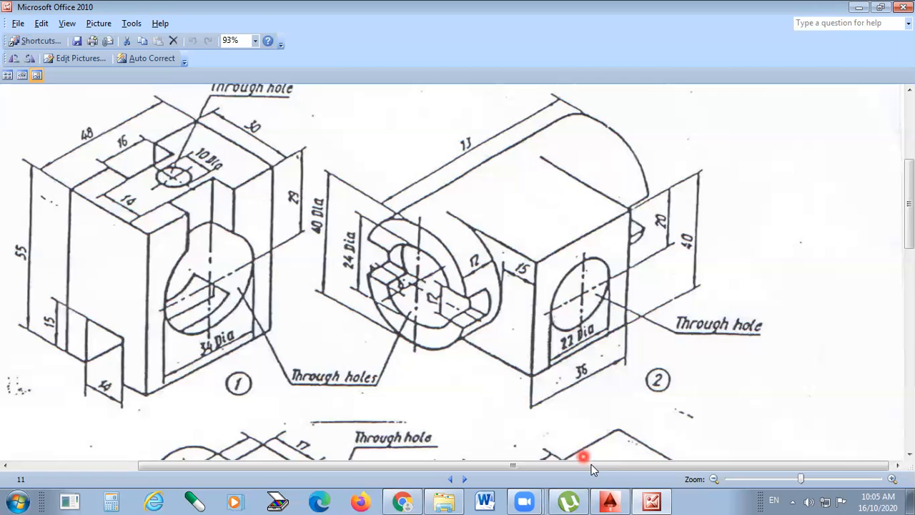
{"action": "left_click", "coordinate": [609, 500]}
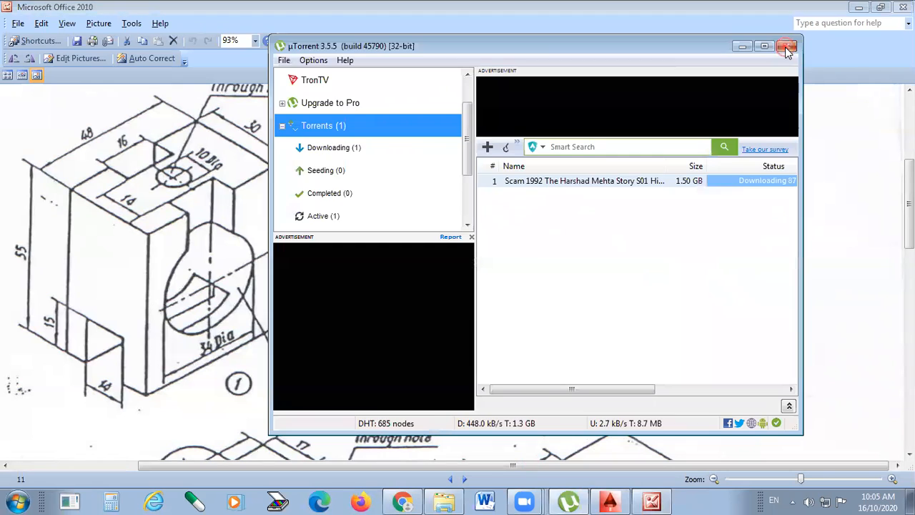
{"action": "left_click", "coordinate": [789, 43]}
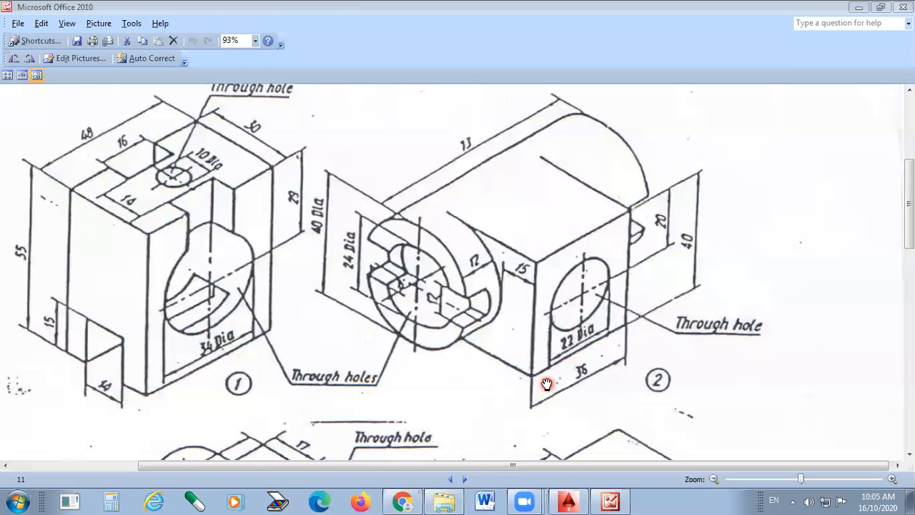
Trace the 40 Dia and 24 Dia dimensions on figure 2's end face, and clear the marks
{"action": "left_click", "coordinate": [546, 384]}
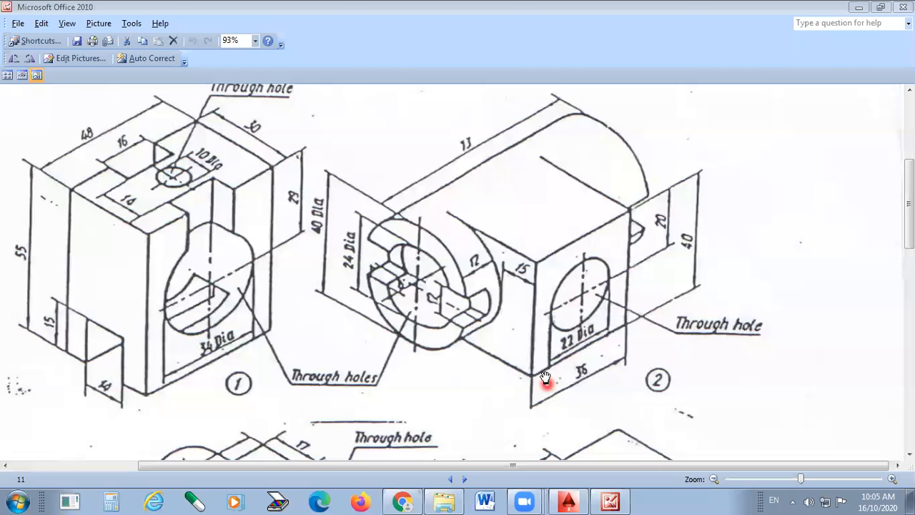
{"action": "left_click", "coordinate": [484, 236]}
{"action": "left_click_drag", "start_coordinate": [331, 175], "coordinate": [331, 294]}
{"action": "left_click_drag", "start_coordinate": [370, 222], "coordinate": [363, 290]}
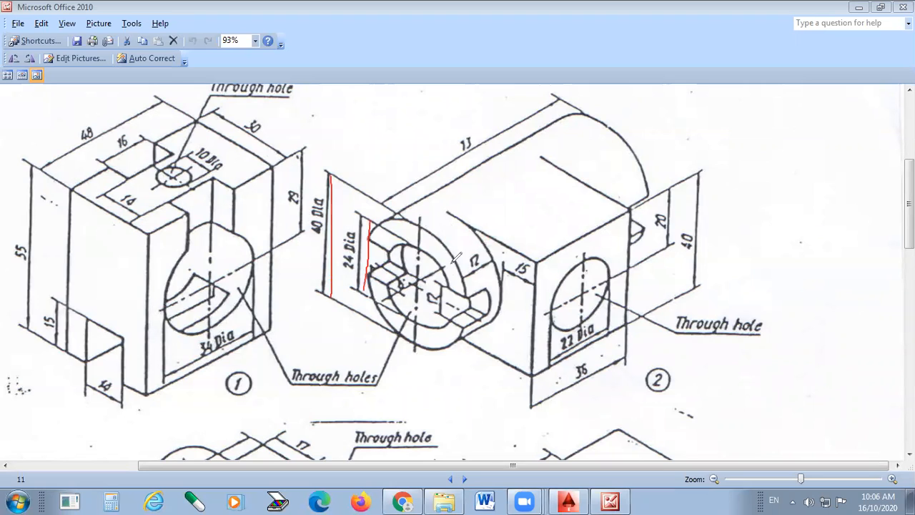
{"action": "mouse_move", "coordinate": [392, 220]}
{"action": "left_mouse_down"}
{"action": "mouse_move", "coordinate": [426, 228]}
{"action": "mouse_move", "coordinate": [453, 283]}
{"action": "left_mouse_up"}
{"action": "key", "text": "ctrl+z"}
{"action": "key", "text": "ctrl+z"}
{"action": "key", "text": "ctrl+z"}
{"action": "key", "text": "ctrl+z"}
{"action": "key", "text": "Escape"}
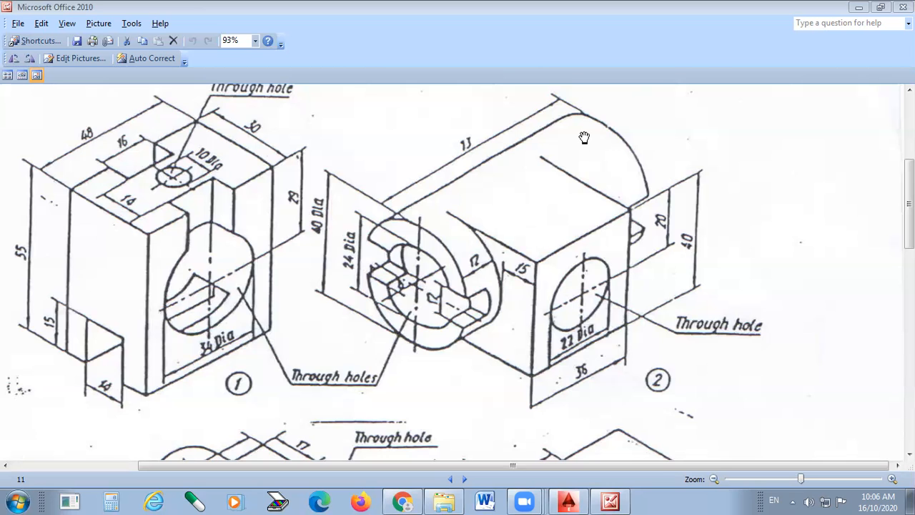
Switch to AutoCAD and set the drawing to the Left view
{"action": "key", "text": "alt+Tab"}
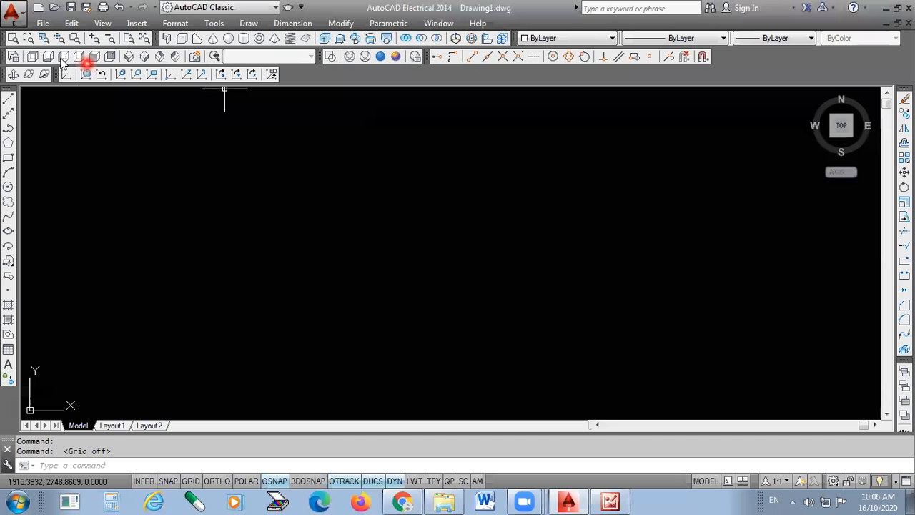
{"action": "left_click", "coordinate": [63, 58]}
{"action": "middle_click_drag", "start_coordinate": [698, 217], "coordinate": [658, 289]}
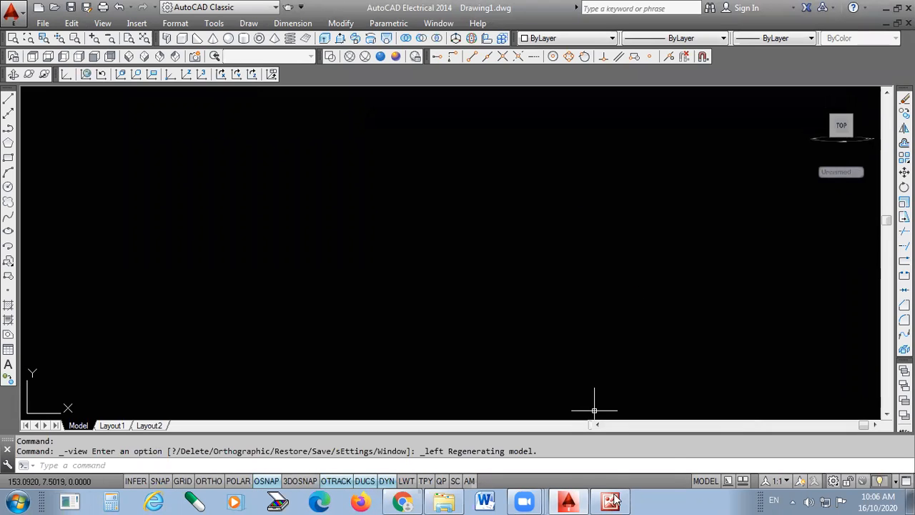
{"action": "mouse_move", "coordinate": [596, 501]}
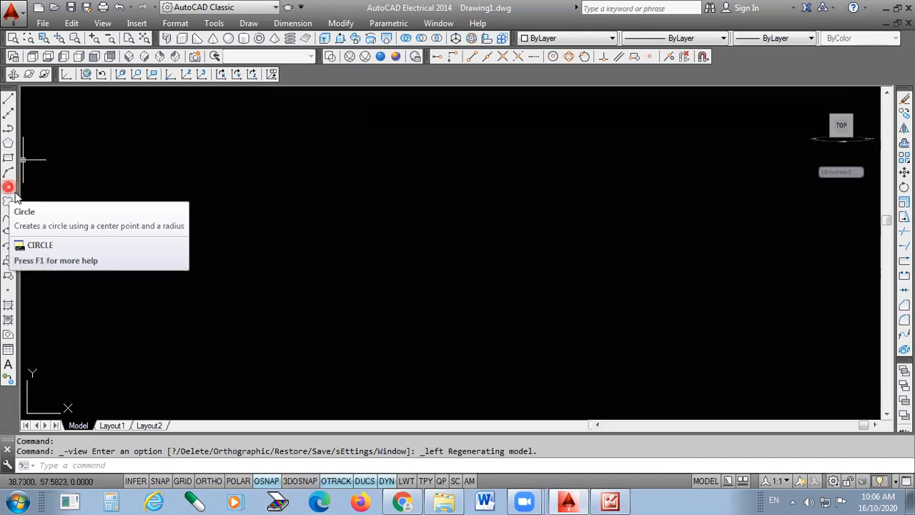
{"action": "left_click", "coordinate": [556, 300]}
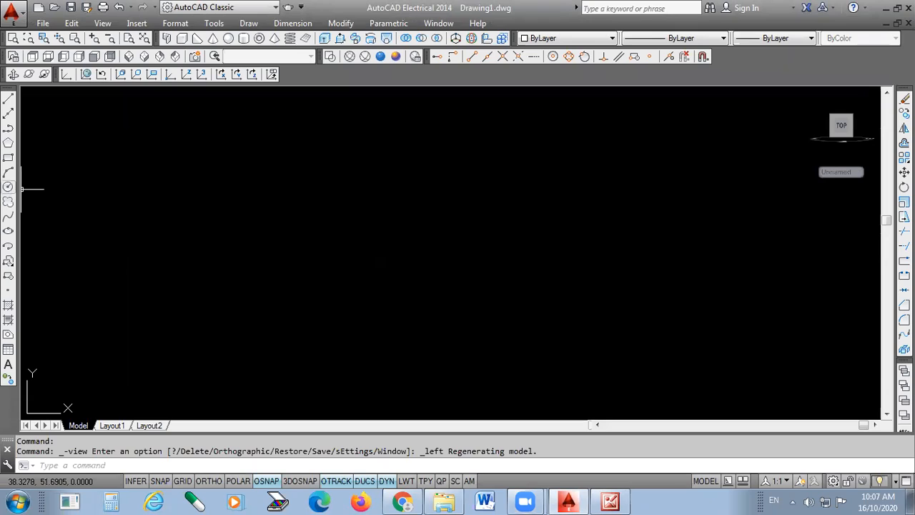
Draw a circle with a diameter of 40 in the middle of the drawing area
{"action": "left_click", "coordinate": [8, 187]}
{"action": "left_click", "coordinate": [447, 304]}
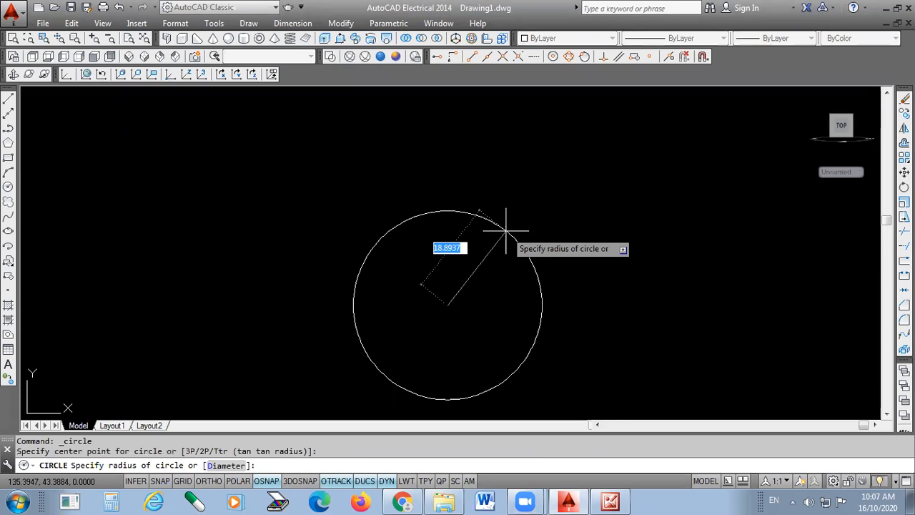
{"action": "type", "text": "d"}
{"action": "key", "text": "Return"}
{"action": "type", "text": "4"}
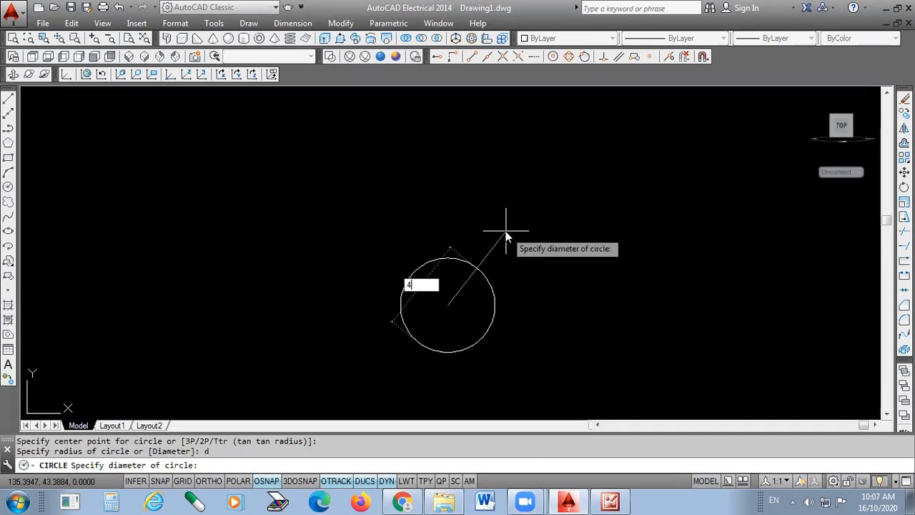
{"action": "type", "text": "0"}
{"action": "key", "text": "Return"}
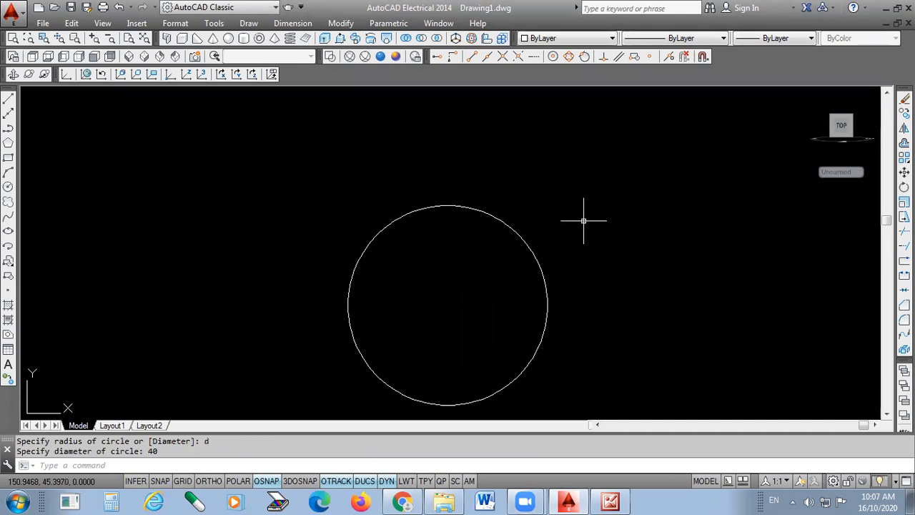
Draw a concentric circle with a diameter of 24 inside the first circle
{"action": "key", "text": "Return"}
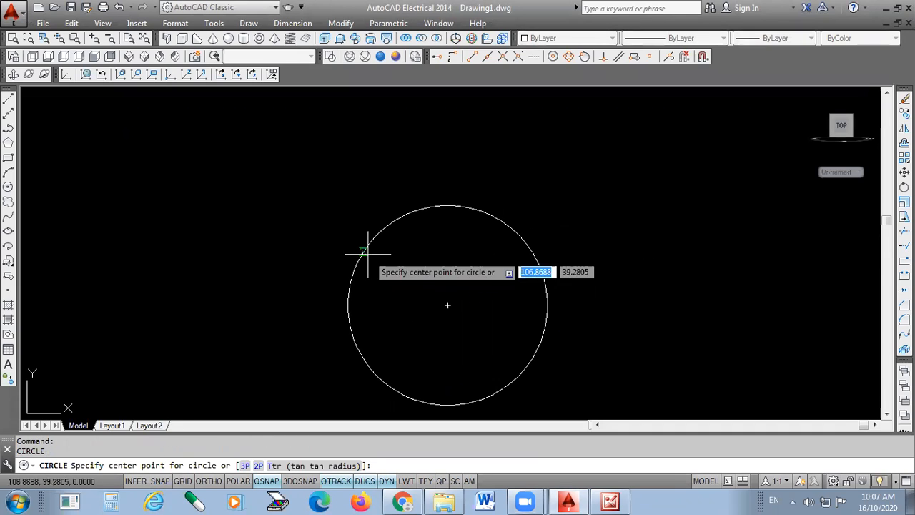
{"action": "left_click", "coordinate": [448, 305]}
{"action": "type", "text": "d"}
{"action": "key", "text": "Return"}
{"action": "type", "text": "24"}
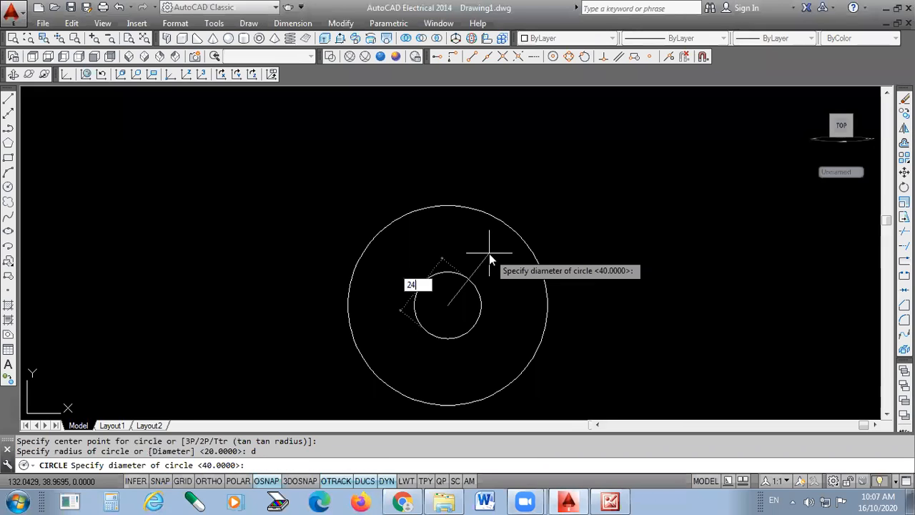
{"action": "key", "text": "Return"}
{"action": "scroll", "coordinate": [429, 190], "scroll_direction": "down", "scroll_amount": 2}
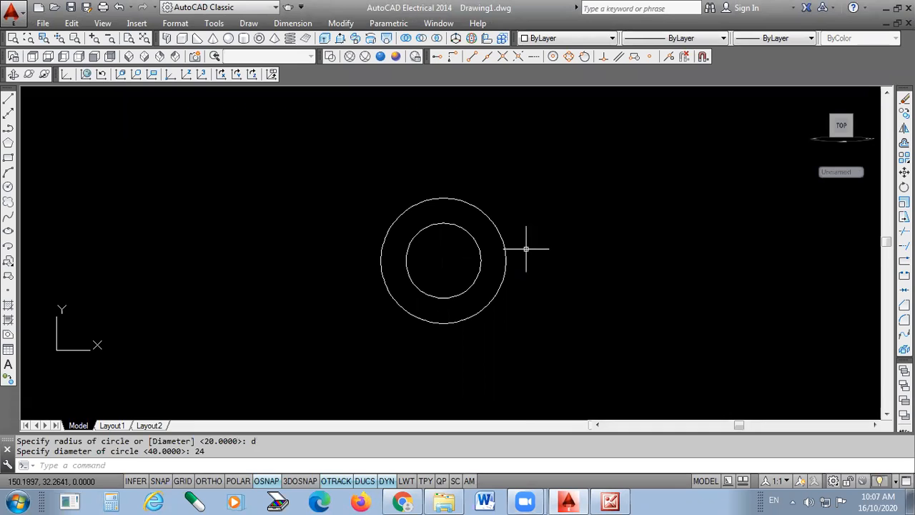
Switch to the reference picture and trace the overall cylinder length and its dimension on figure 2
{"action": "left_click", "coordinate": [610, 500]}
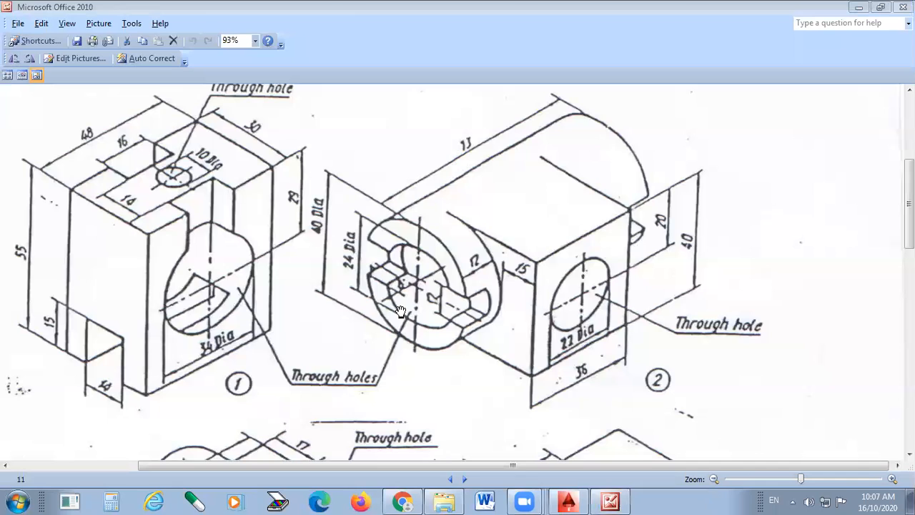
{"action": "left_click_drag", "start_coordinate": [392, 216], "coordinate": [475, 153]}
{"action": "left_click_drag", "start_coordinate": [567, 115], "coordinate": [576, 112]}
{"action": "mouse_move", "coordinate": [449, 164]}
{"action": "left_mouse_down"}
{"action": "mouse_move", "coordinate": [480, 150]}
{"action": "mouse_move", "coordinate": [467, 152]}
{"action": "left_mouse_up"}
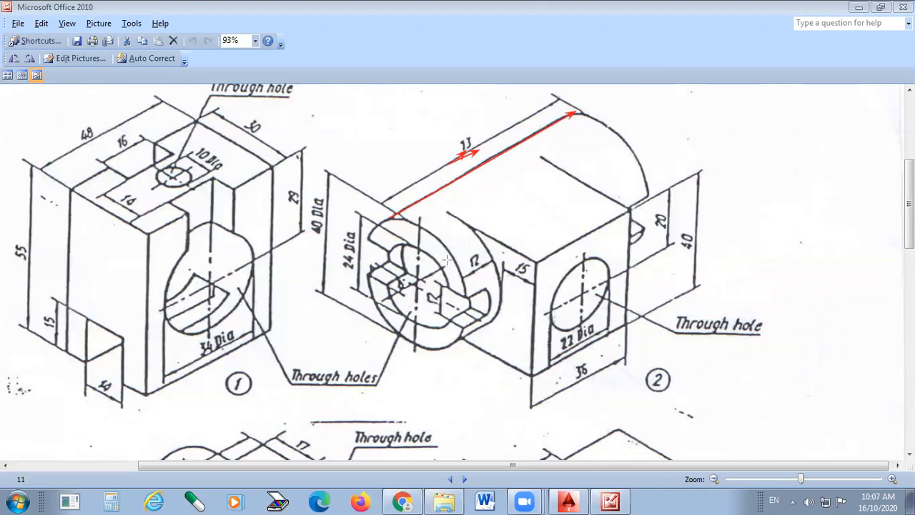
{"action": "key", "text": "Escape"}
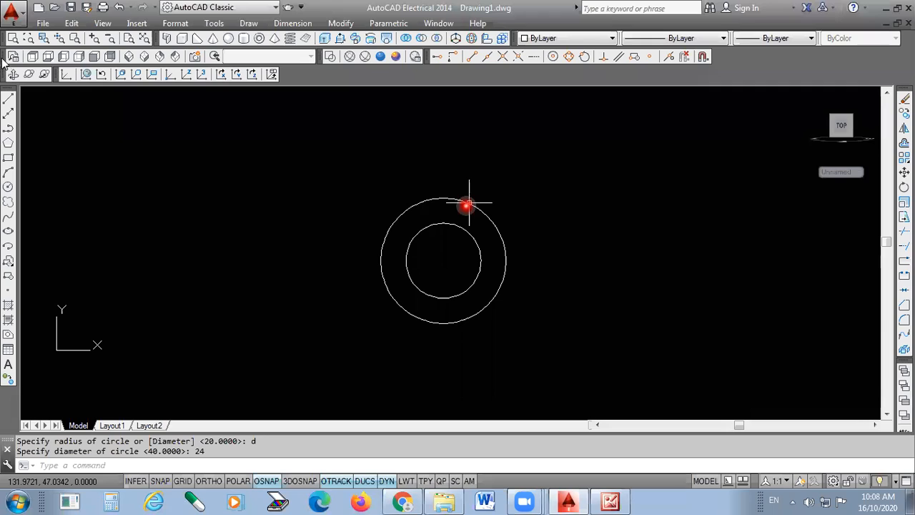
Switch back to AutoCAD and set the SW Isometric view for the two circles
{"action": "left_click", "coordinate": [129, 57]}
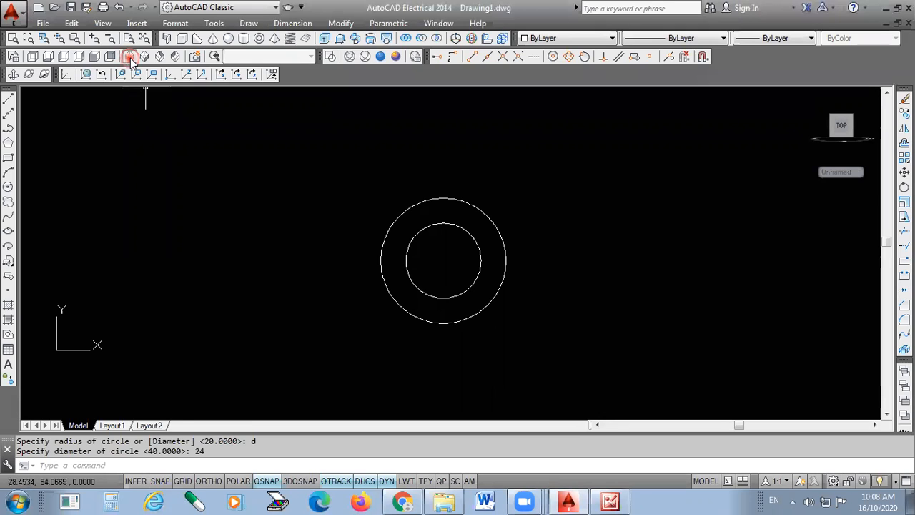
{"action": "left_click", "coordinate": [129, 57]}
{"action": "scroll", "coordinate": [437, 349], "scroll_direction": "down", "scroll_amount": 2}
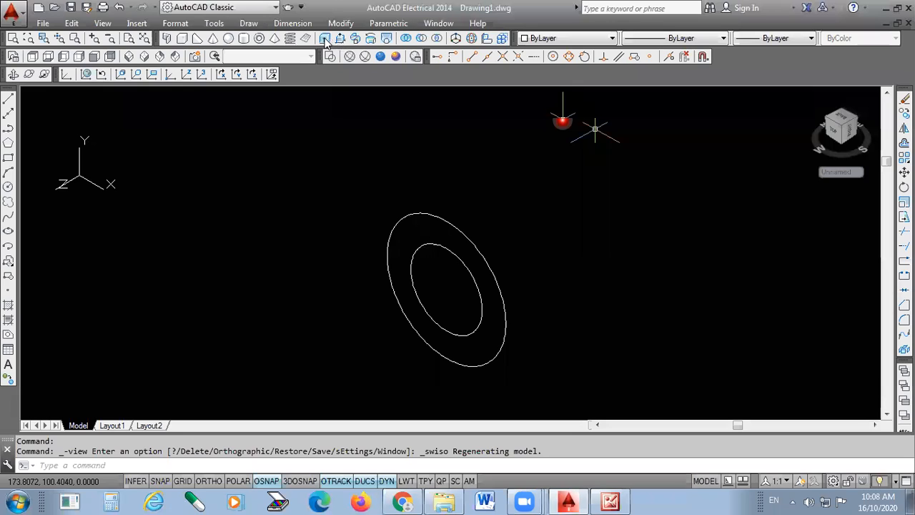
Extrude both concentric circles together into solids with a height of 73
{"action": "left_click", "coordinate": [499, 226]}
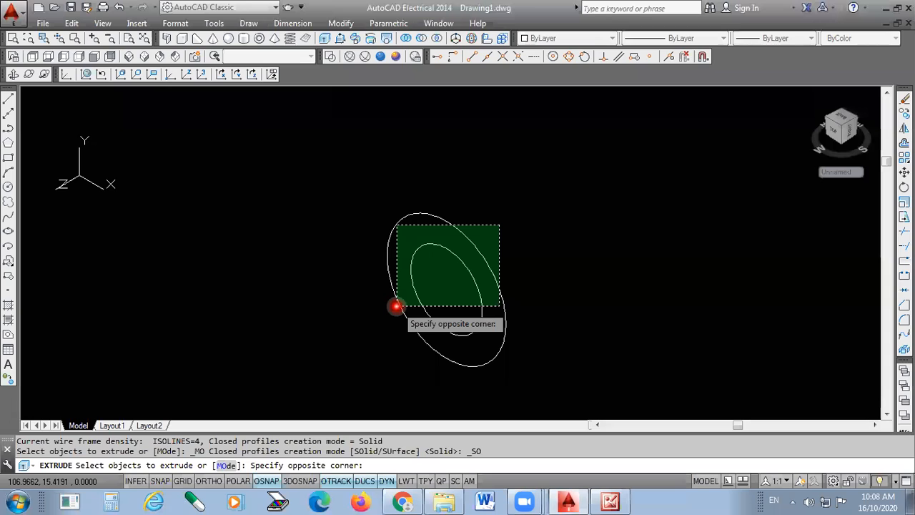
{"action": "left_click", "coordinate": [396, 306]}
{"action": "key", "text": "Return"}
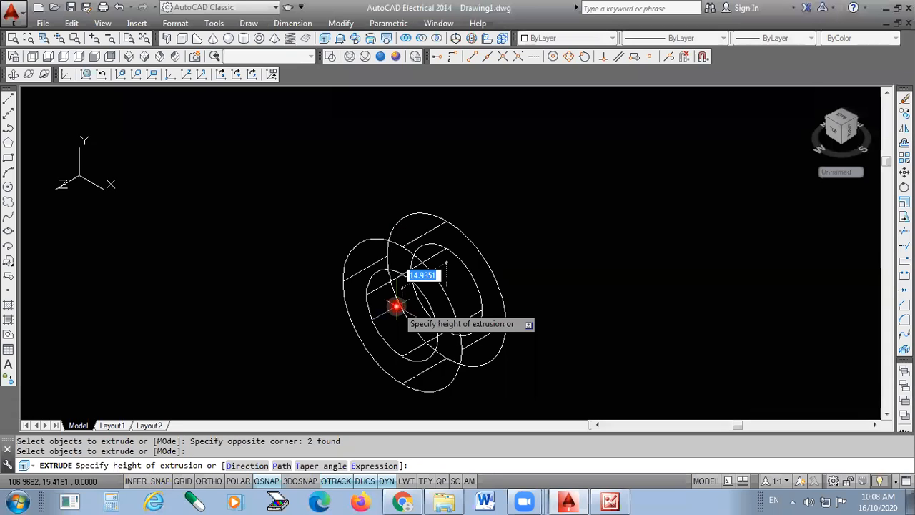
{"action": "scroll", "coordinate": [485, 314], "scroll_direction": "down", "scroll_amount": 2}
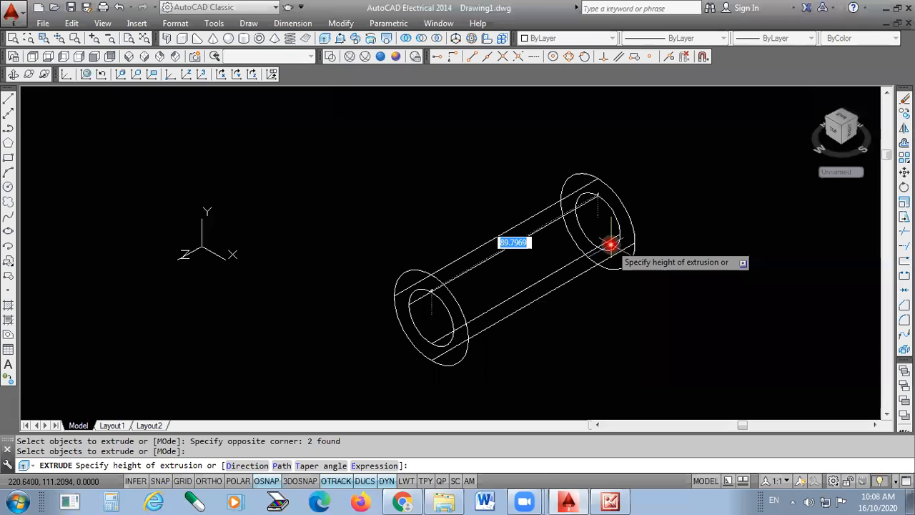
{"action": "type", "text": "73"}
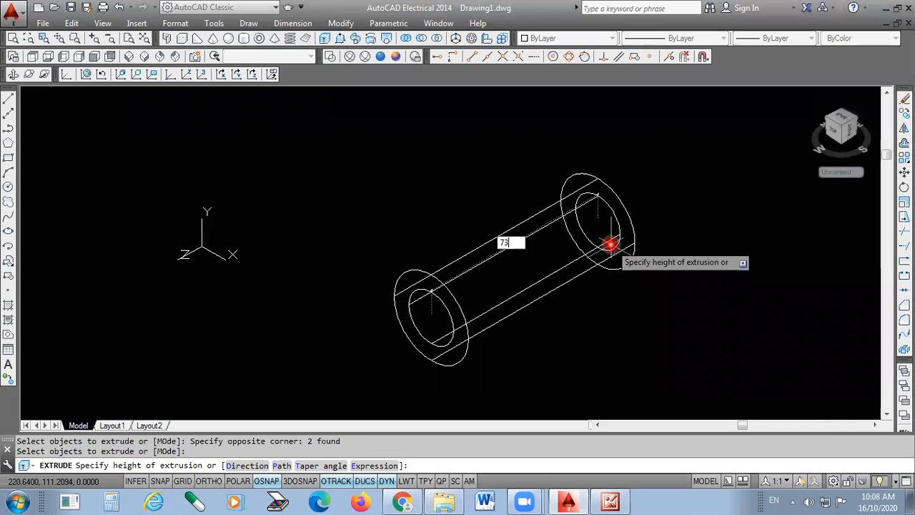
{"action": "key", "text": "Return"}
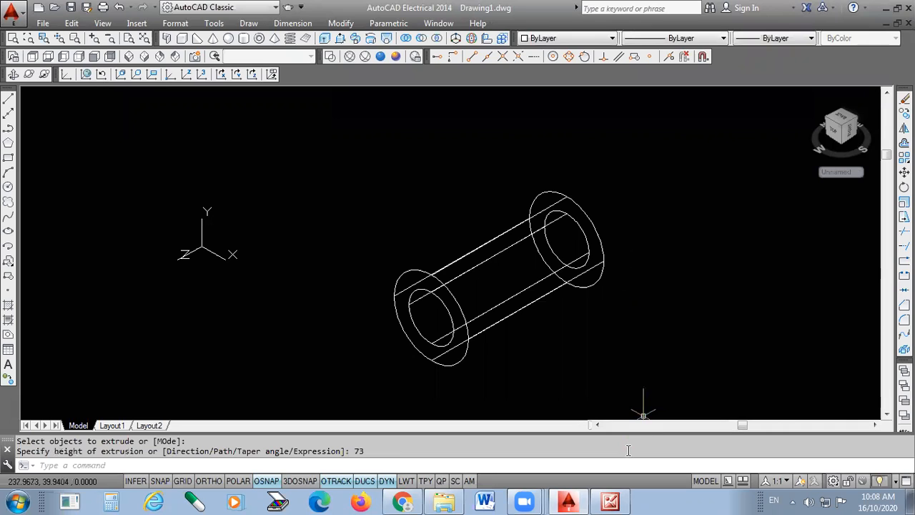
Switch to the reference picture to compare figure 2's through hole with the extruded cylinders, and return to AutoCAD
{"action": "left_click", "coordinate": [610, 501]}
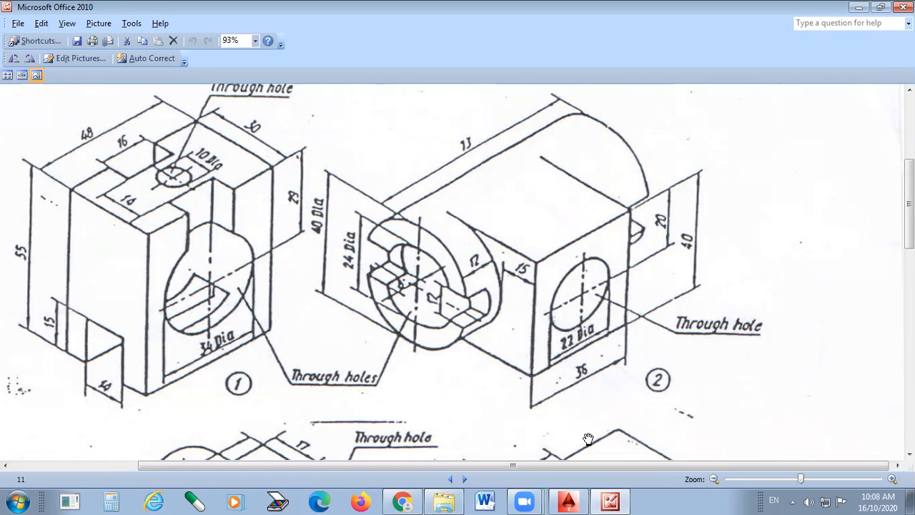
{"action": "key", "text": "alt+Tab"}
{"action": "scroll", "coordinate": [444, 339], "scroll_direction": "up", "scroll_amount": 4}
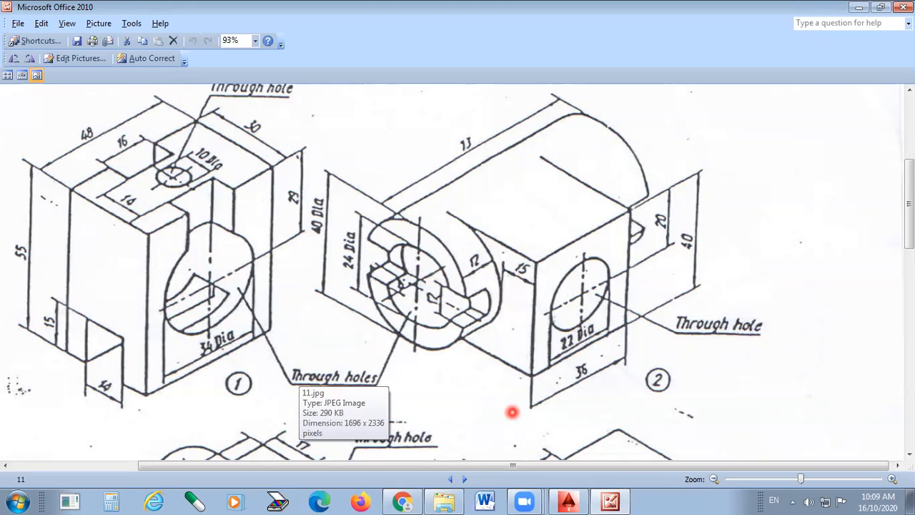
{"action": "left_click", "coordinate": [568, 501]}
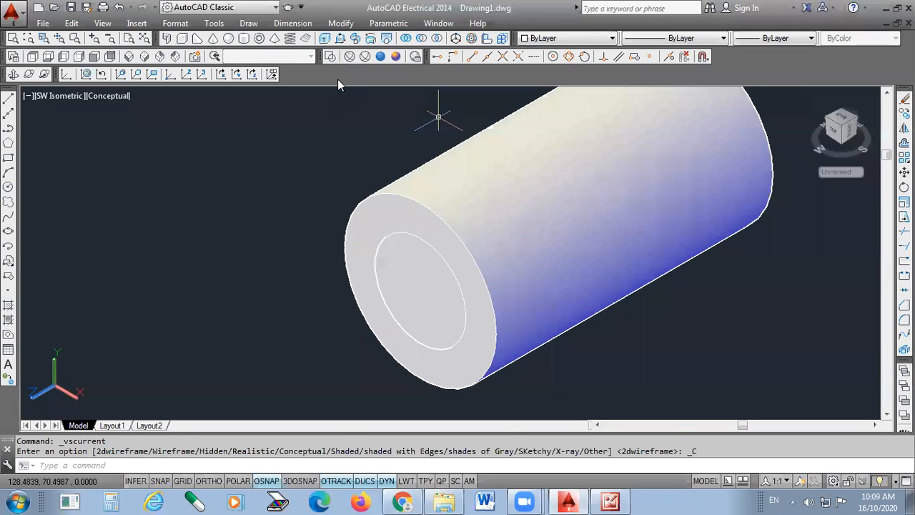
Set the 2D Wireframe visual style and change the outer cylinder's color to Red
{"action": "left_click", "coordinate": [330, 57]}
{"action": "left_click", "coordinate": [454, 162]}
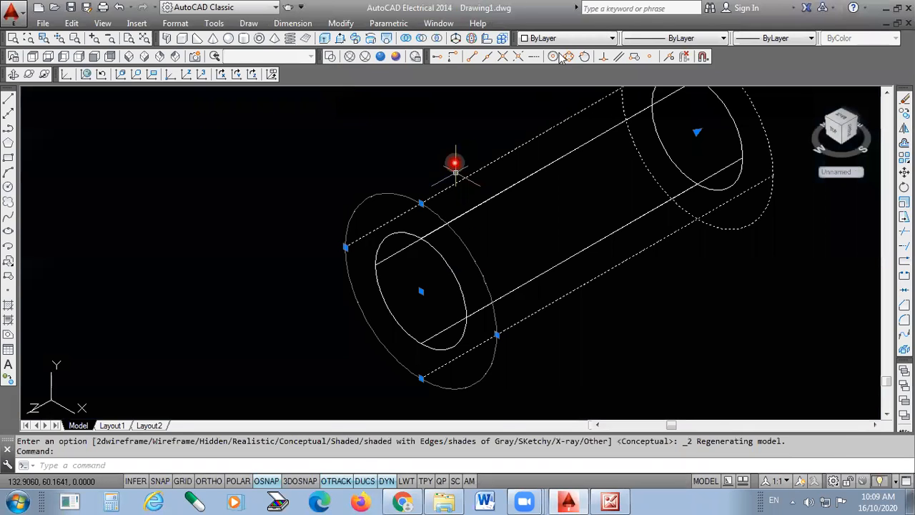
{"action": "left_click", "coordinate": [537, 38]}
{"action": "left_click", "coordinate": [539, 74]}
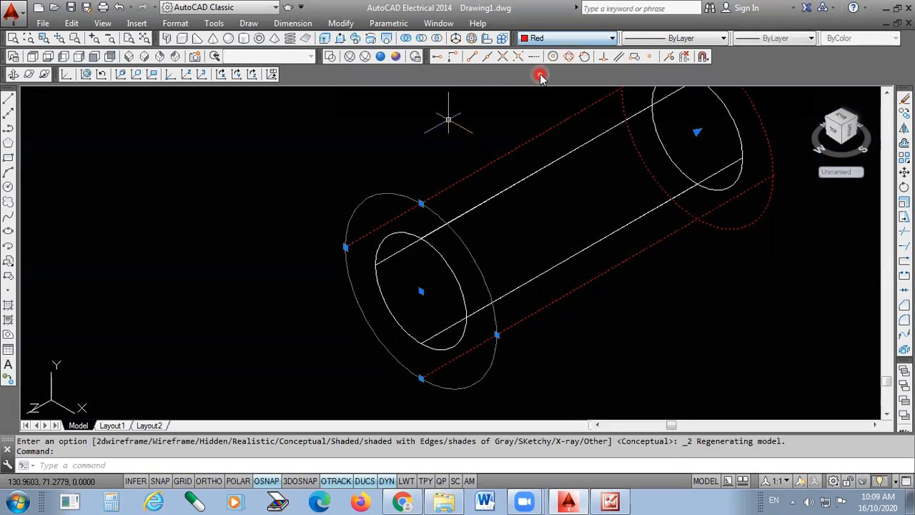
{"action": "key", "text": "Escape"}
Change the inner cylinder's color to Magenta and clear the selection
{"action": "left_click", "coordinate": [455, 278]}
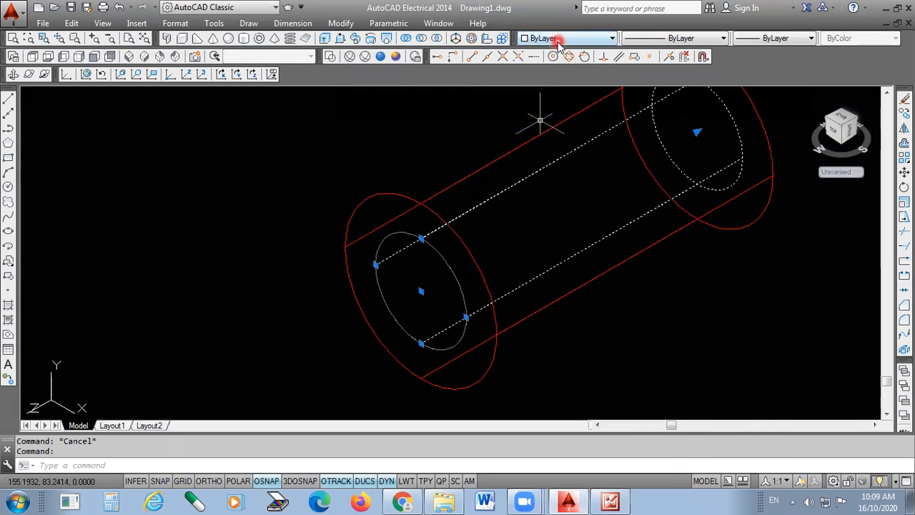
{"action": "left_click", "coordinate": [562, 39]}
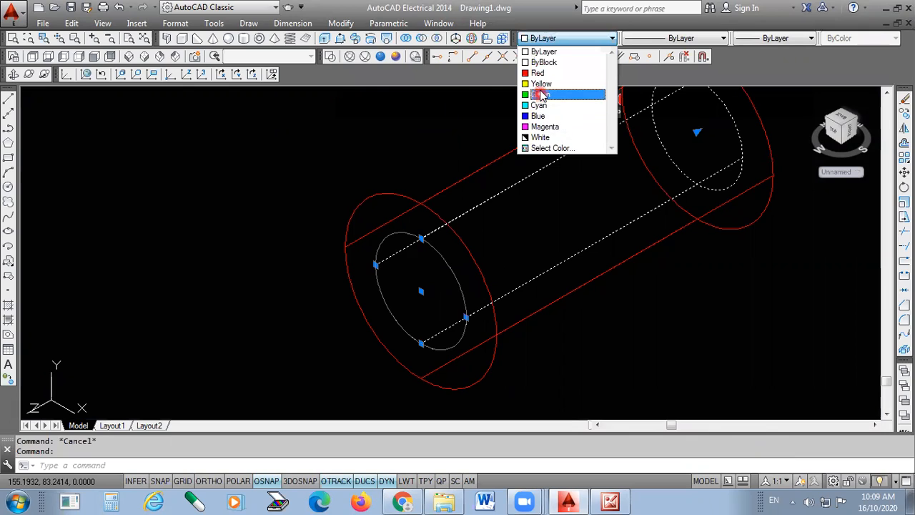
{"action": "left_click", "coordinate": [545, 127]}
{"action": "key", "text": "Escape"}
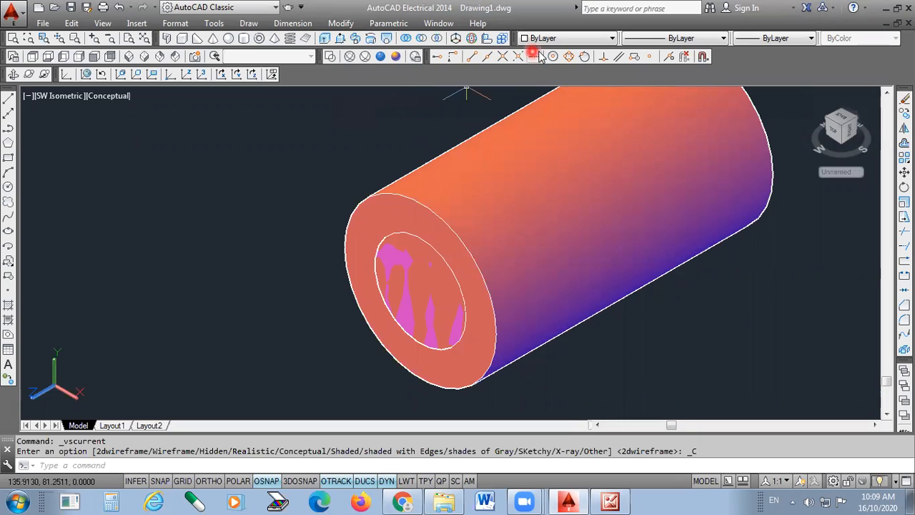
Return to the 2D Wireframe visual style and change the inner cylinder's color to Green
{"action": "left_click", "coordinate": [330, 56]}
{"action": "left_click", "coordinate": [436, 257]}
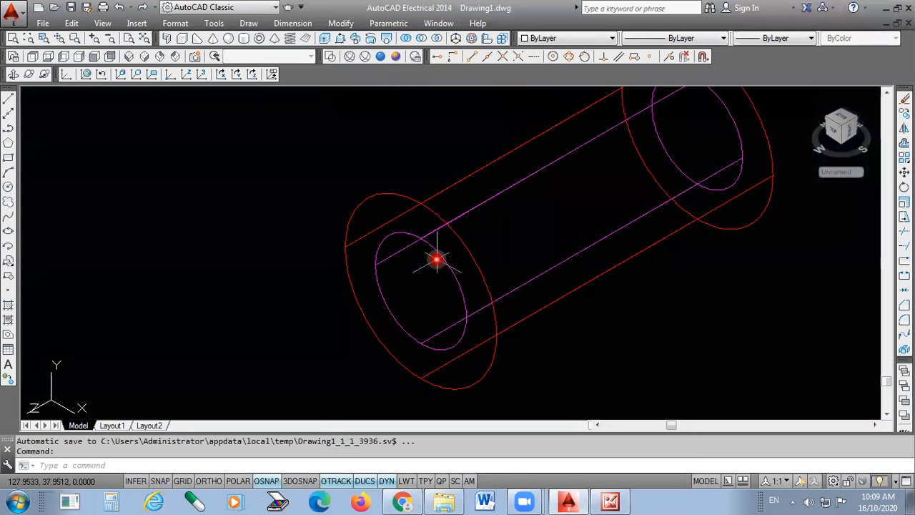
{"action": "left_click", "coordinate": [547, 39]}
{"action": "left_click", "coordinate": [538, 94]}
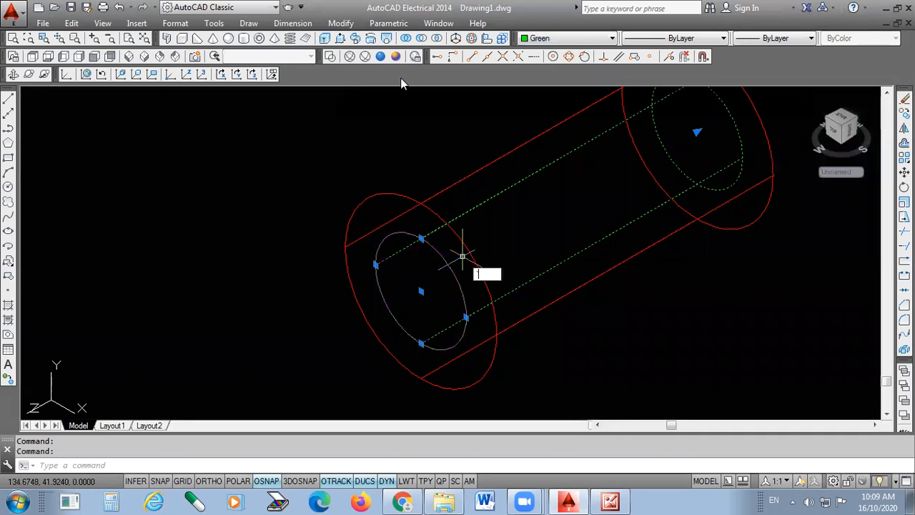
Shade the two cylinders with the Conceptual visual style and examine the overlap of their end faces
{"action": "left_click", "coordinate": [395, 57]}
{"action": "scroll", "coordinate": [493, 281], "scroll_direction": "down", "scroll_amount": 4}
{"action": "scroll", "coordinate": [469, 304], "scroll_direction": "up", "scroll_amount": 2}
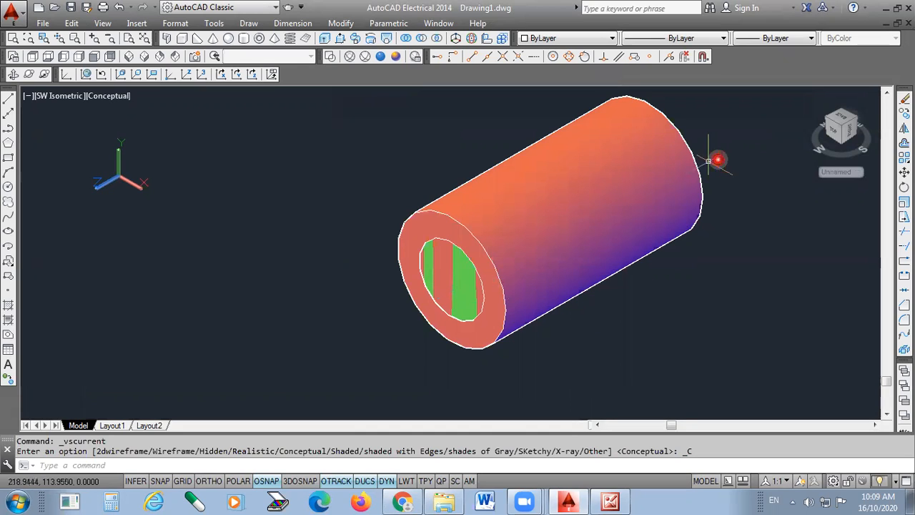
{"action": "scroll", "coordinate": [444, 357], "scroll_direction": "down", "scroll_amount": 3}
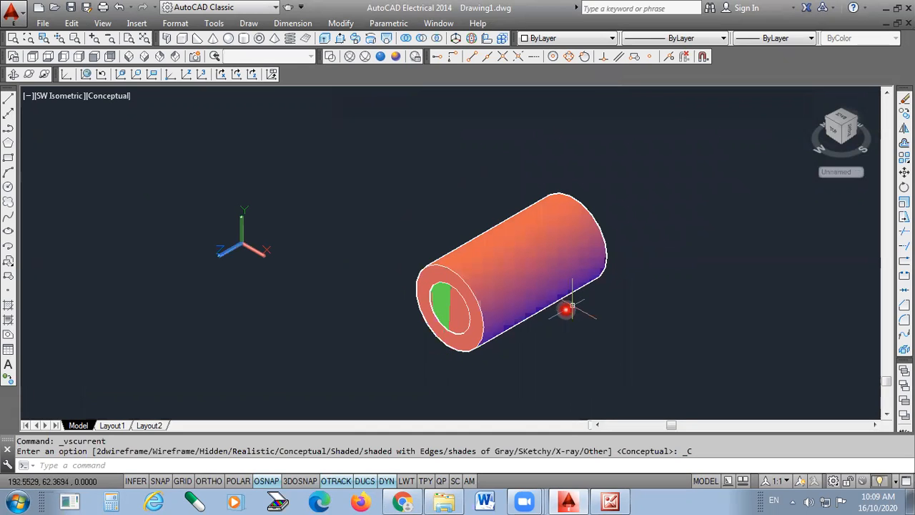
{"action": "scroll", "coordinate": [483, 323], "scroll_direction": "up", "scroll_amount": 2}
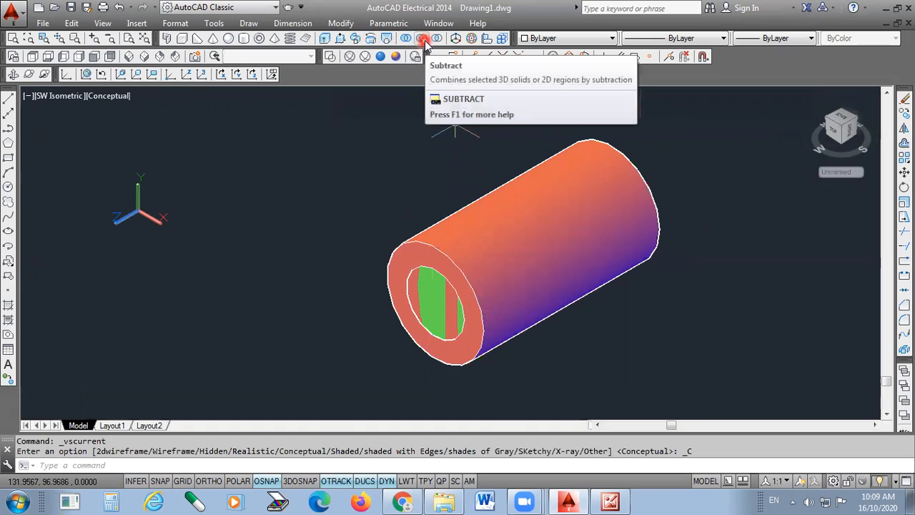
In 2D Wireframe, subtract the green inner cylinder from the red outer cylinder
{"action": "left_click", "coordinate": [331, 59]}
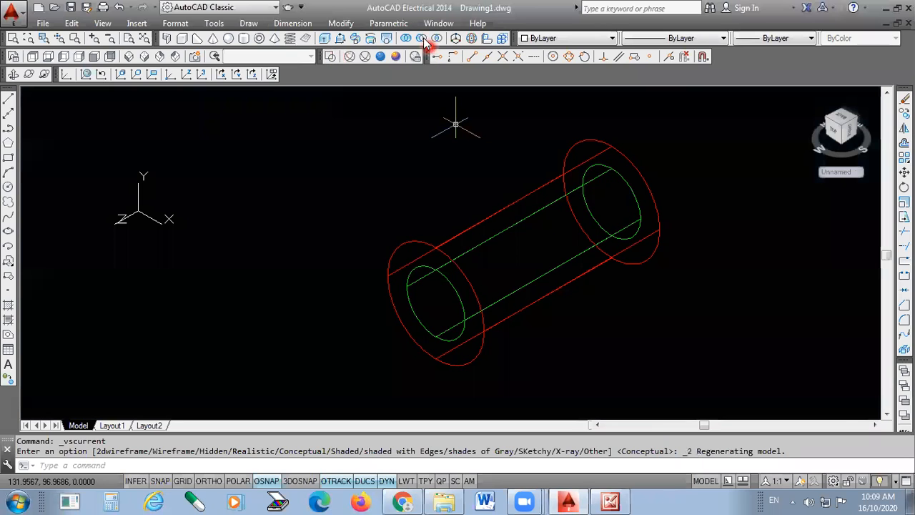
{"action": "left_click", "coordinate": [424, 39]}
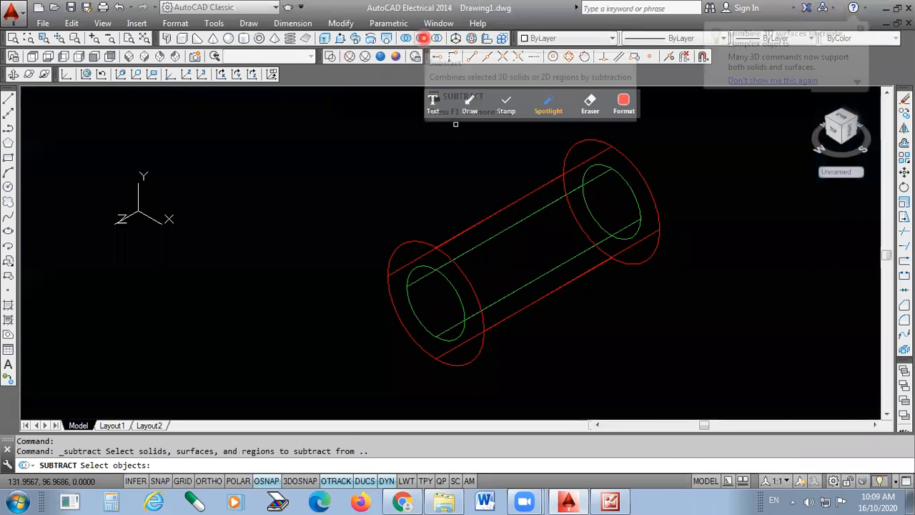
{"action": "left_click", "coordinate": [424, 246]}
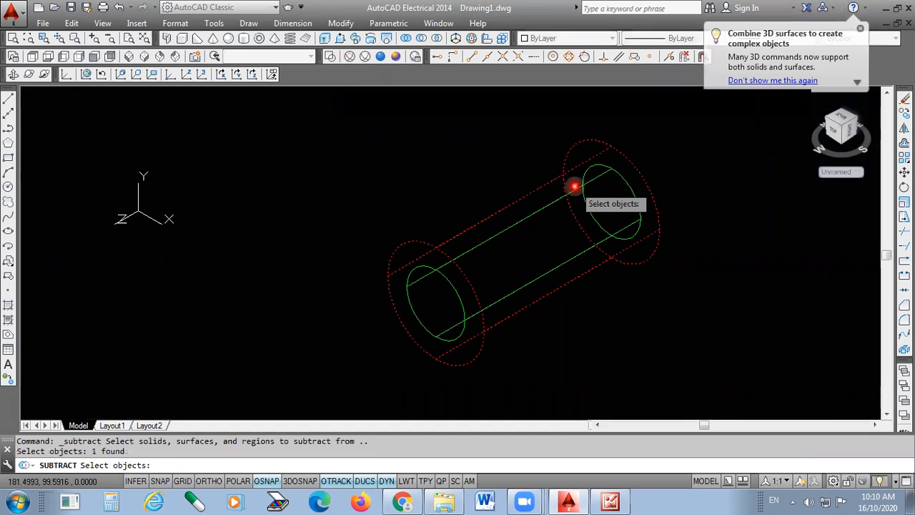
{"action": "key", "text": "Return"}
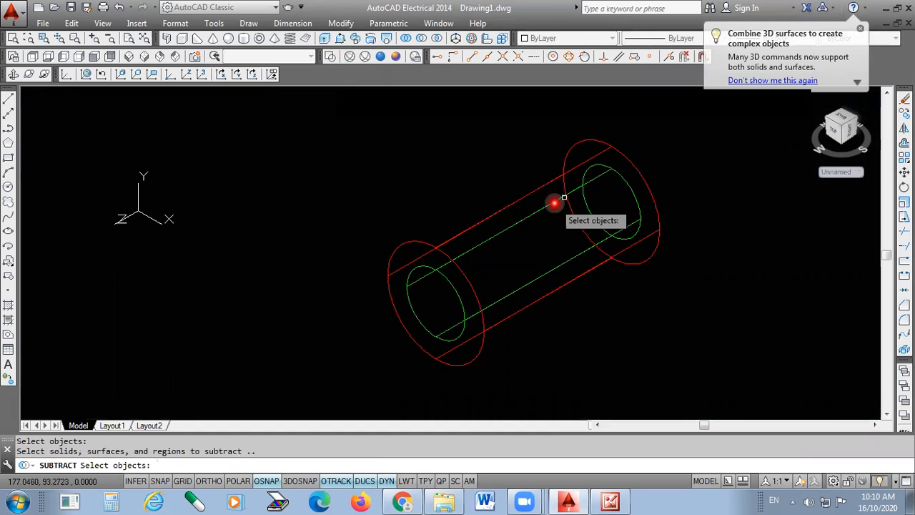
{"action": "left_click", "coordinate": [507, 226]}
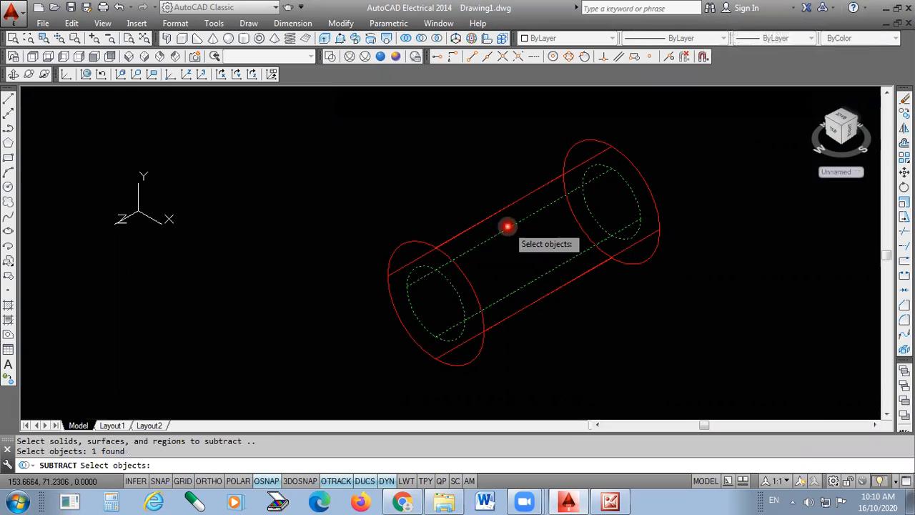
{"action": "key", "text": "Return"}
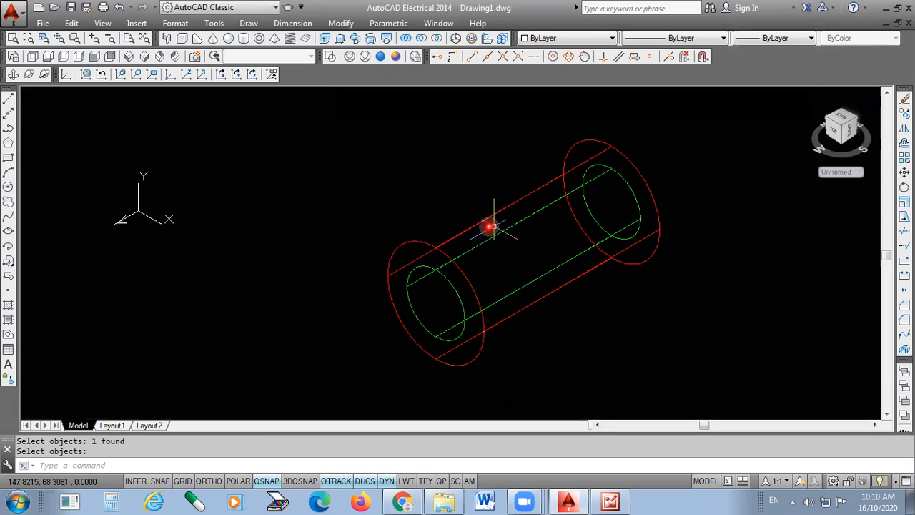
Apply the Conceptual visual style and free-orbit the hollow cylinder slightly to inspect its through bore
{"action": "left_click", "coordinate": [397, 57]}
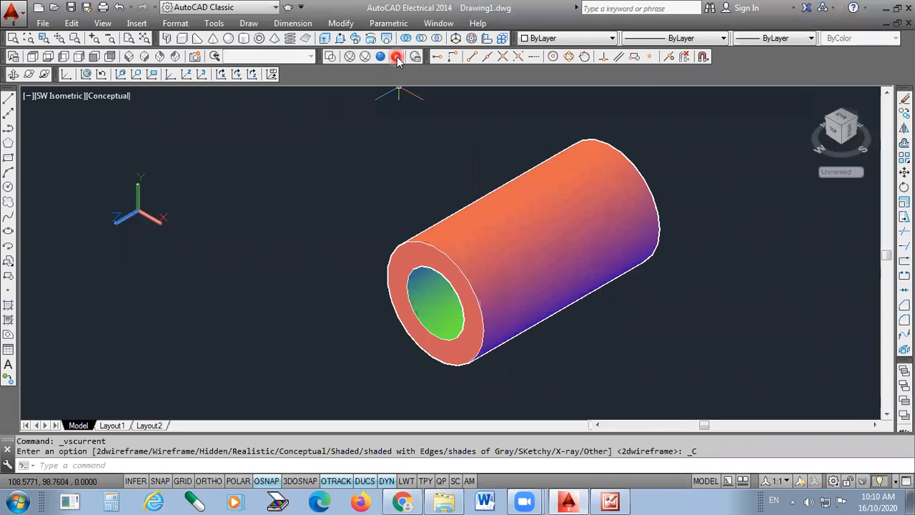
{"action": "left_click", "coordinate": [28, 74]}
{"action": "left_click_drag", "start_coordinate": [484, 232], "coordinate": [453, 257]}
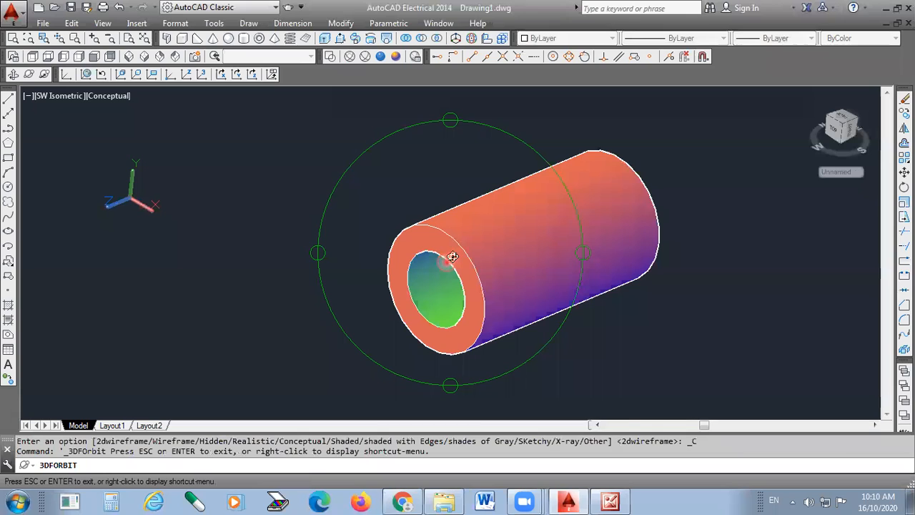
{"action": "right_click", "coordinate": [479, 173]}
{"action": "left_click", "coordinate": [508, 181]}
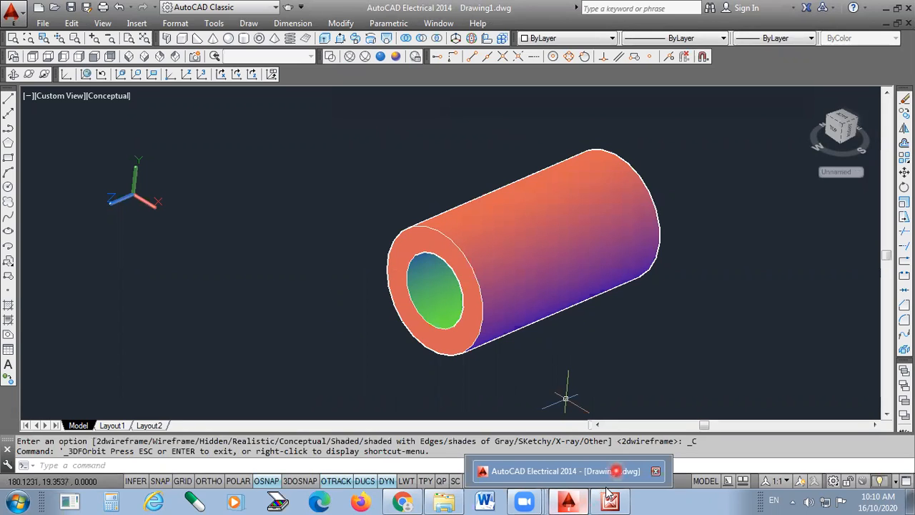
{"action": "left_click", "coordinate": [628, 303]}
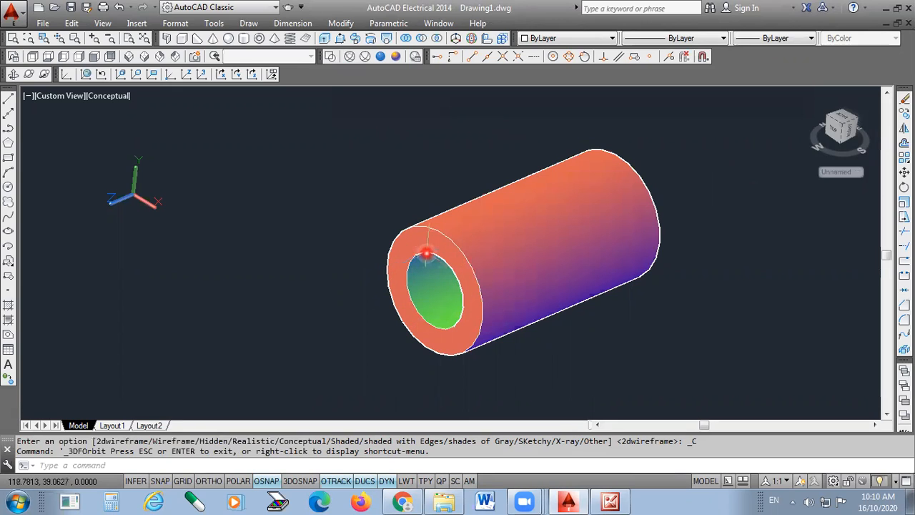
{"action": "mouse_move", "coordinate": [426, 254]}
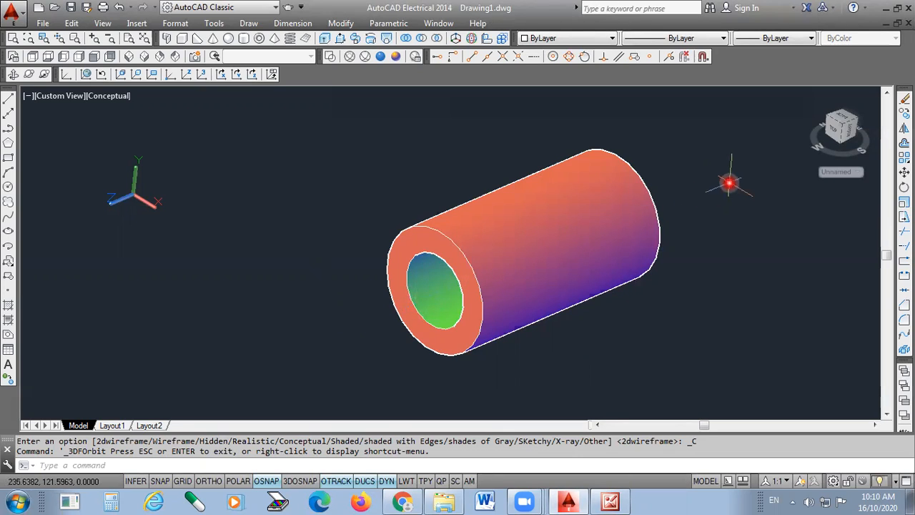
{"action": "mouse_move", "coordinate": [418, 311]}
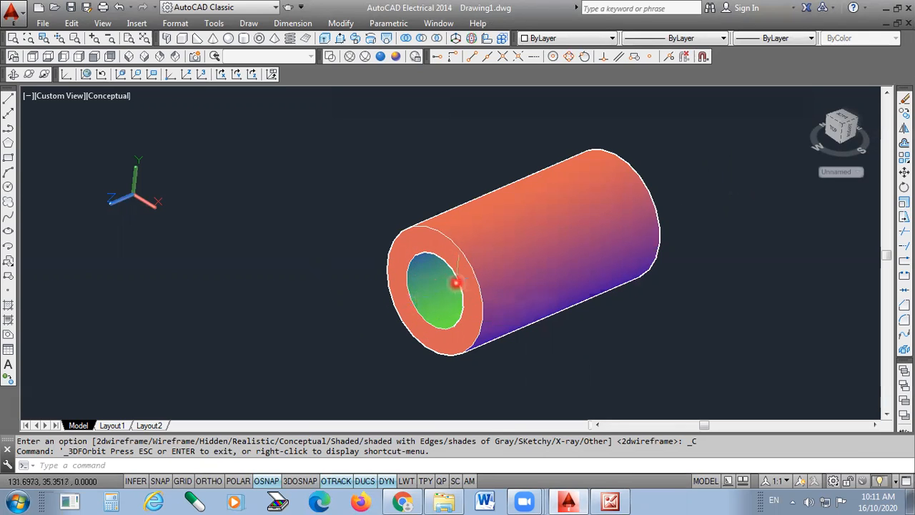
{"action": "scroll", "coordinate": [468, 309], "scroll_direction": "up", "scroll_amount": 4}
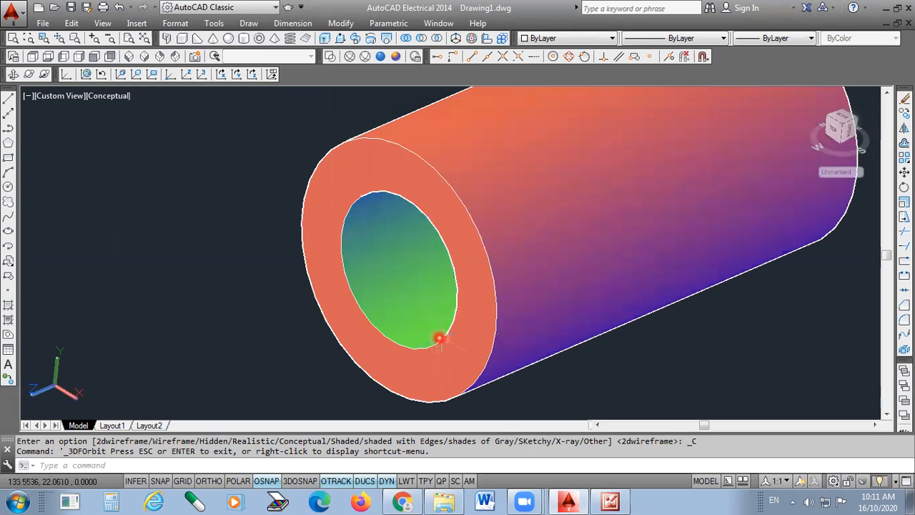
{"action": "scroll", "coordinate": [444, 336], "scroll_direction": "down", "scroll_amount": 3}
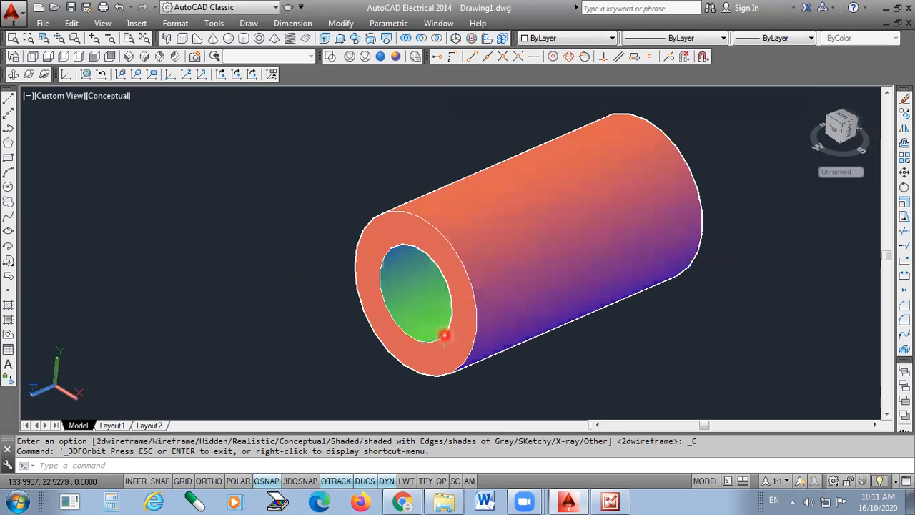
{"action": "mouse_move", "coordinate": [503, 324]}
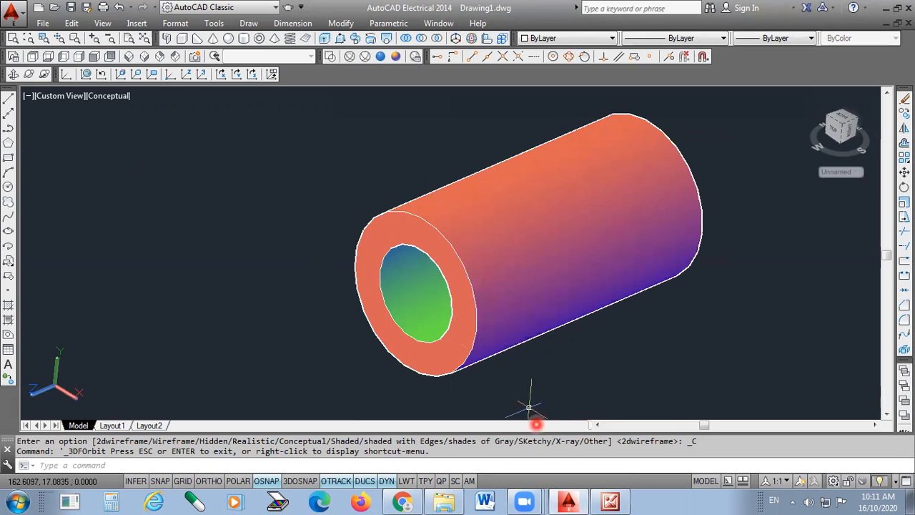
Switch to the reference picture and outline the slot across the cylinder's front face on figure 2
{"action": "left_click", "coordinate": [610, 501]}
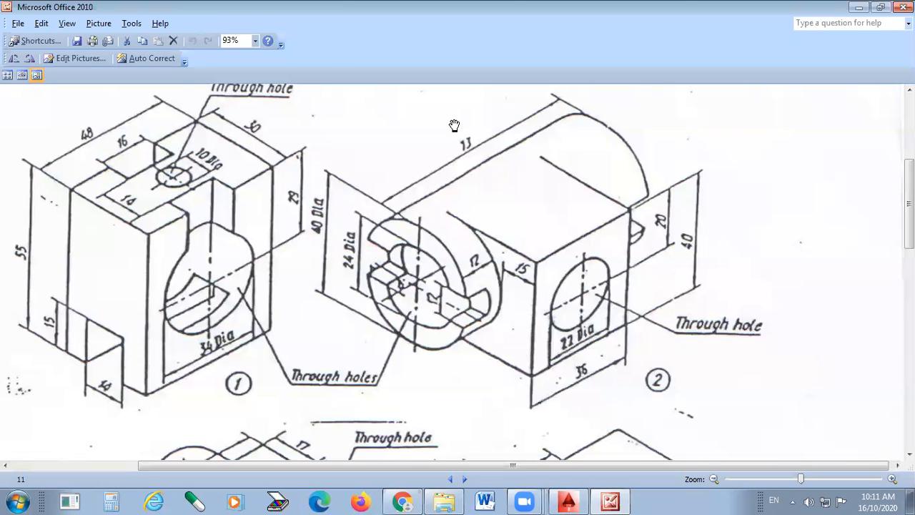
{"action": "mouse_move", "coordinate": [371, 237]}
{"action": "left_mouse_down"}
{"action": "mouse_move", "coordinate": [458, 276]}
{"action": "mouse_move", "coordinate": [471, 299]}
{"action": "mouse_move", "coordinate": [468, 326]}
{"action": "mouse_move", "coordinate": [364, 273]}
{"action": "left_mouse_up"}
{"action": "left_click_drag", "start_coordinate": [368, 239], "coordinate": [364, 272]}
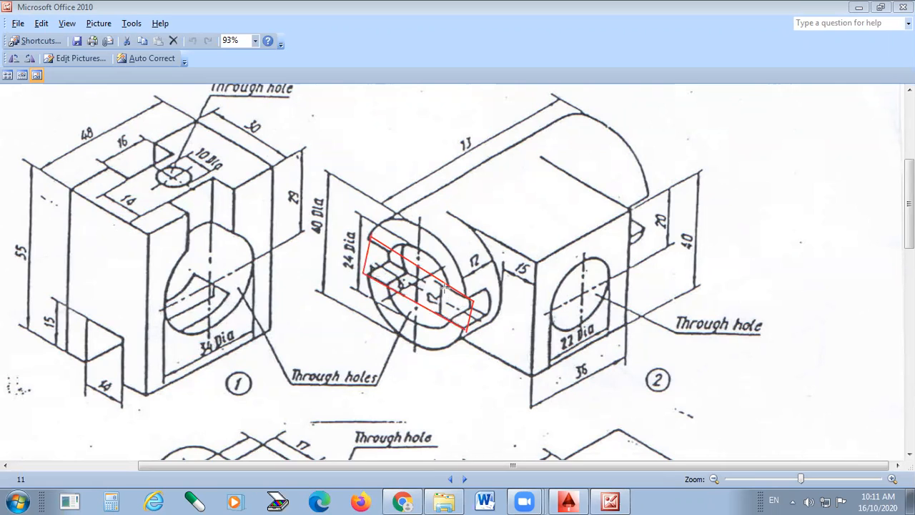
Mark the slot's side walls, its end at the outer surface and its 12 depth on figure 2
{"action": "left_click_drag", "start_coordinate": [442, 293], "coordinate": [440, 313]}
{"action": "mouse_move", "coordinate": [467, 331]}
{"action": "left_mouse_down"}
{"action": "mouse_move", "coordinate": [491, 310]}
{"action": "mouse_move", "coordinate": [491, 317]}
{"action": "left_mouse_up"}
{"action": "mouse_move", "coordinate": [462, 281]}
{"action": "left_mouse_down"}
{"action": "mouse_move", "coordinate": [487, 265]}
{"action": "mouse_move", "coordinate": [485, 294]}
{"action": "left_mouse_up"}
{"action": "mouse_move", "coordinate": [503, 288]}
{"action": "left_mouse_down"}
{"action": "mouse_move", "coordinate": [487, 299]}
{"action": "mouse_move", "coordinate": [505, 300]}
{"action": "left_mouse_up"}
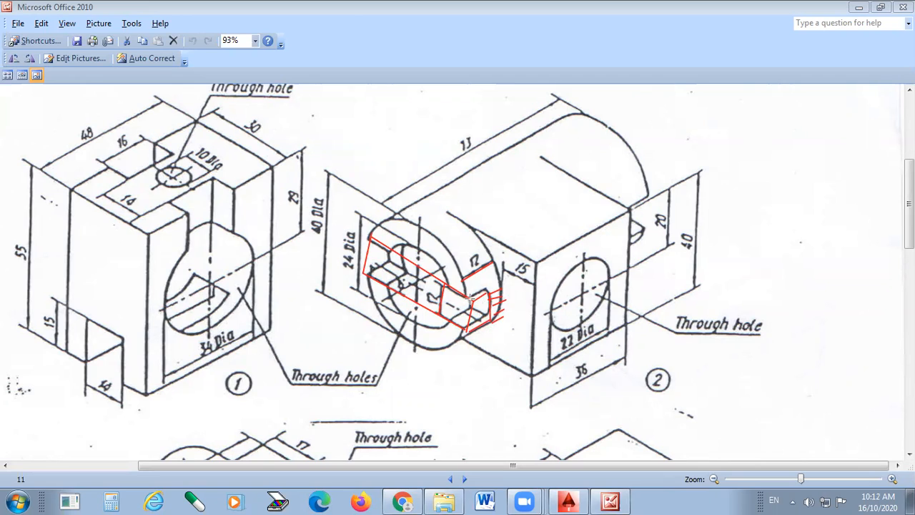
{"action": "left_click_drag", "start_coordinate": [491, 287], "coordinate": [492, 322]}
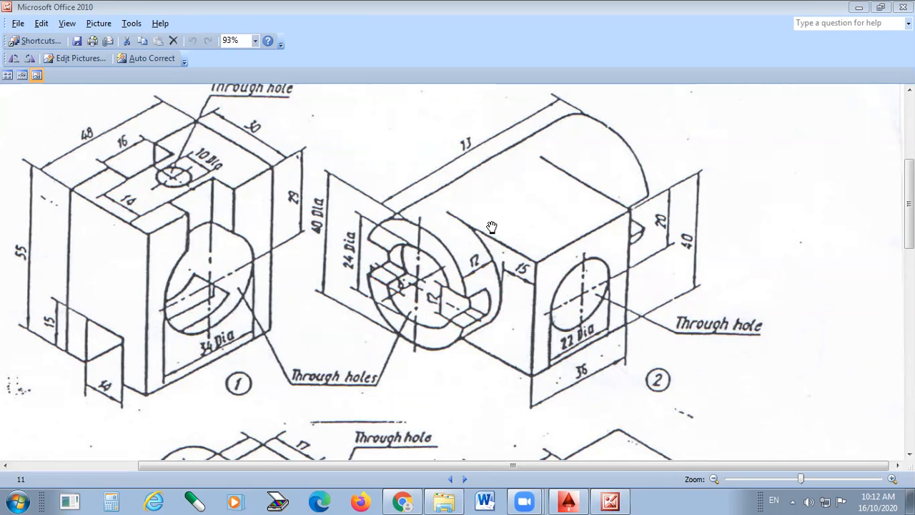
Switch to AutoCAD, show the SW Isometric view and align the UCS to the hollow cylinder's front ring face
{"action": "key", "text": "alt+Tab"}
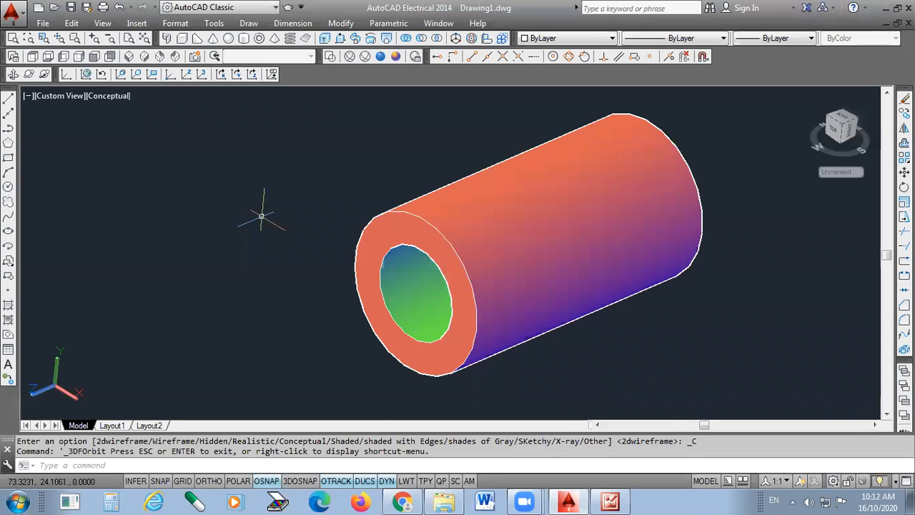
{"action": "left_click", "coordinate": [64, 57]}
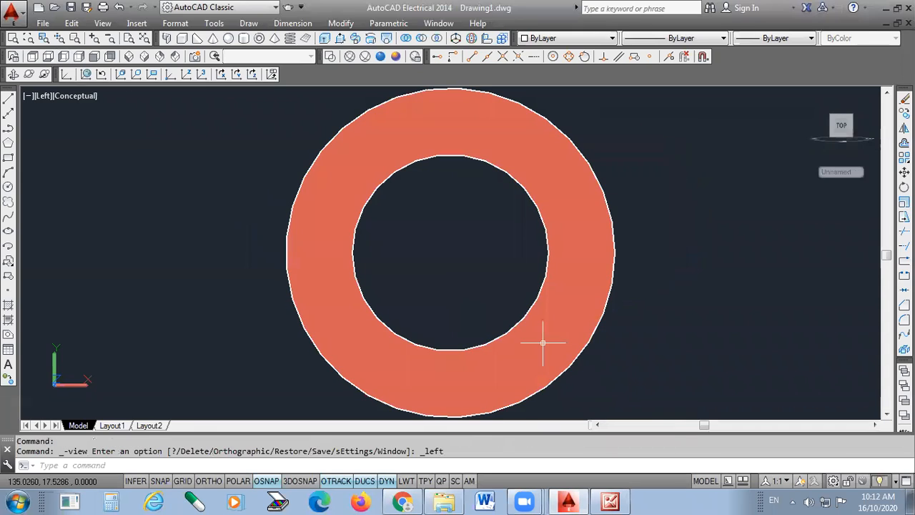
{"action": "left_click", "coordinate": [121, 75]}
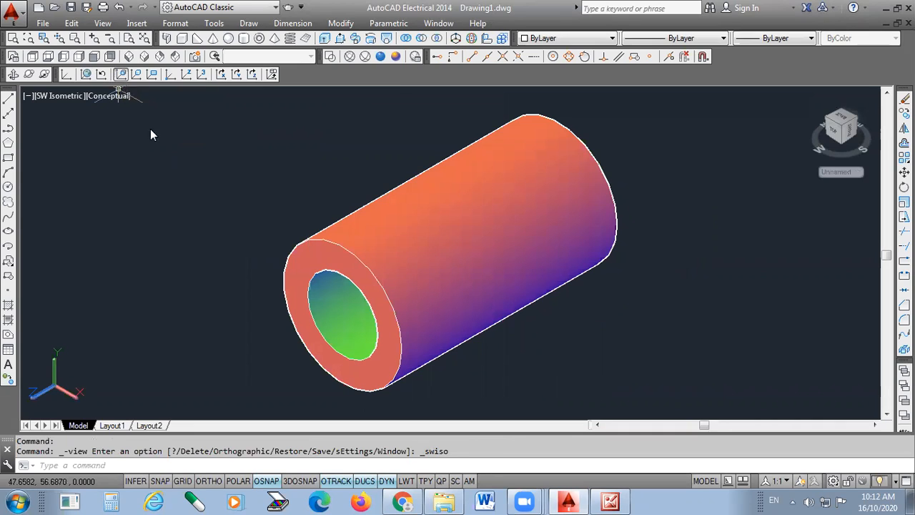
{"action": "left_click", "coordinate": [316, 266]}
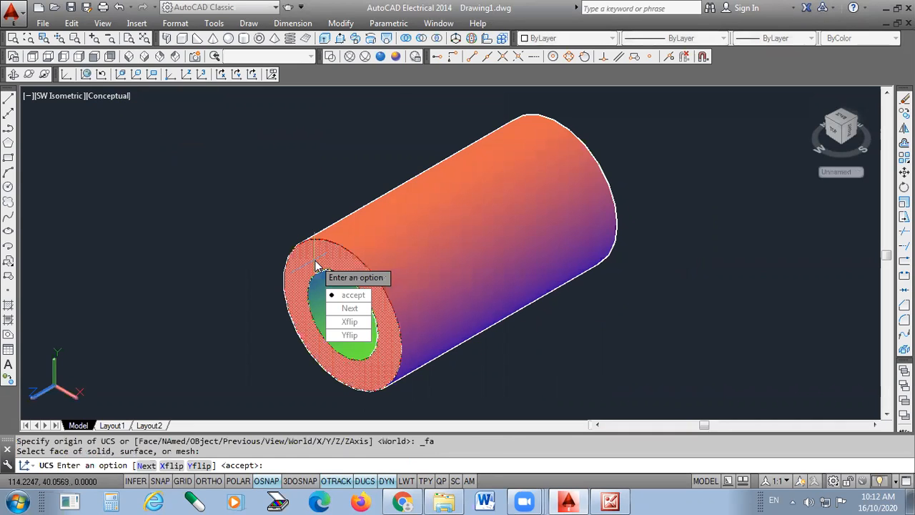
{"action": "key", "text": "Return"}
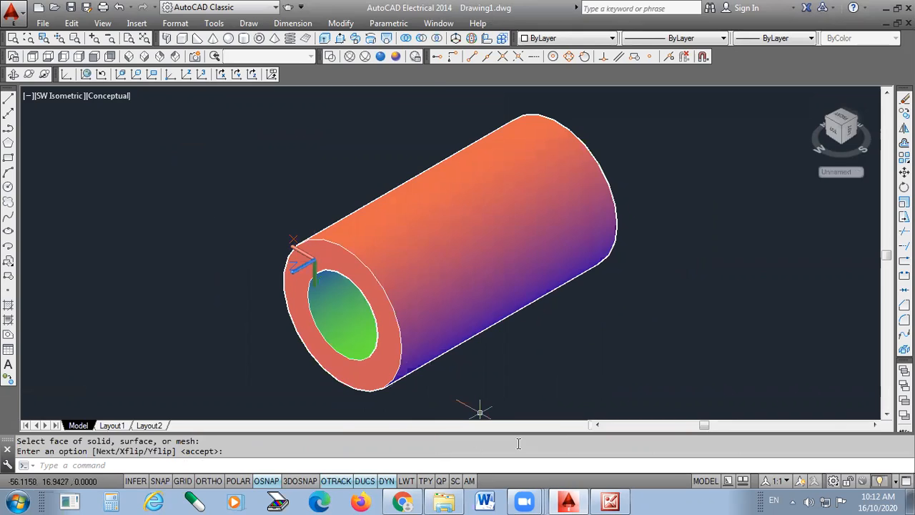
In 2D Wireframe, draw a construction line through the front face's outer quadrant and centre, along the UCS X direction
{"action": "left_click", "coordinate": [610, 501]}
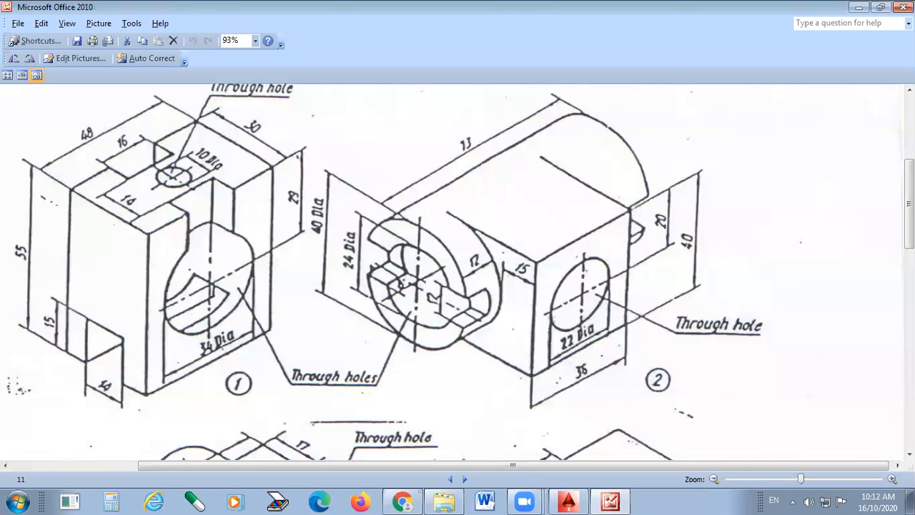
{"action": "key", "text": "alt+Tab"}
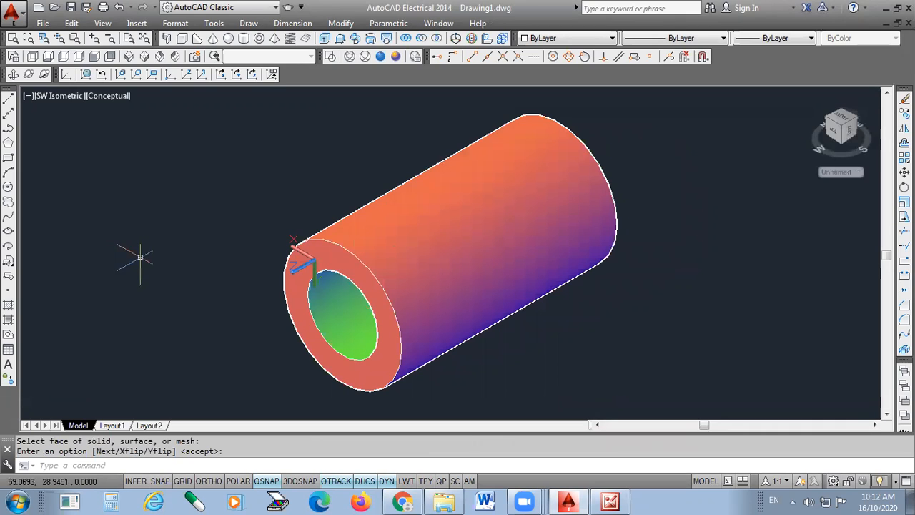
{"action": "left_click", "coordinate": [329, 56]}
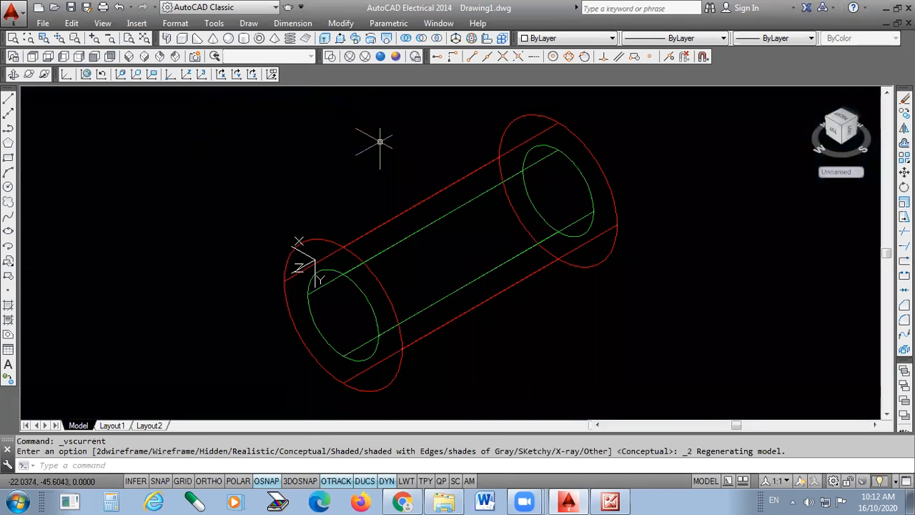
{"action": "left_click", "coordinate": [9, 115]}
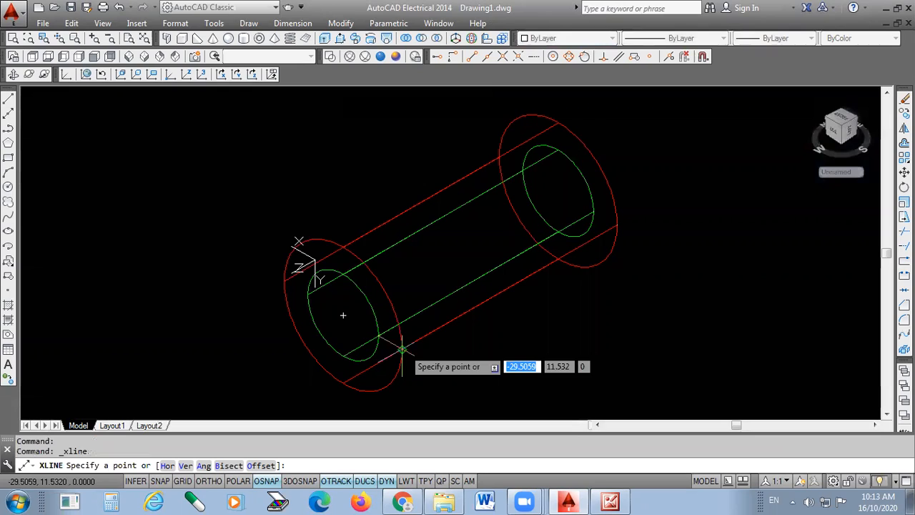
{"action": "left_click", "coordinate": [403, 349]}
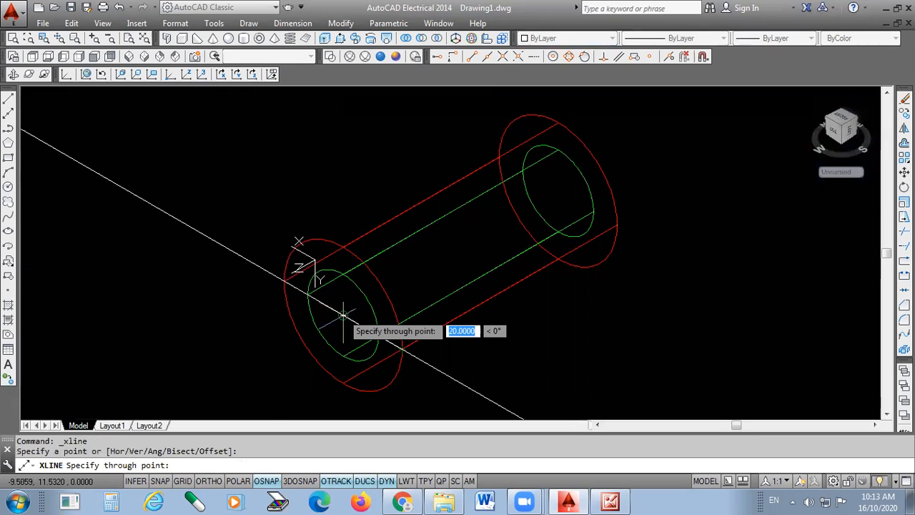
{"action": "left_click", "coordinate": [344, 315]}
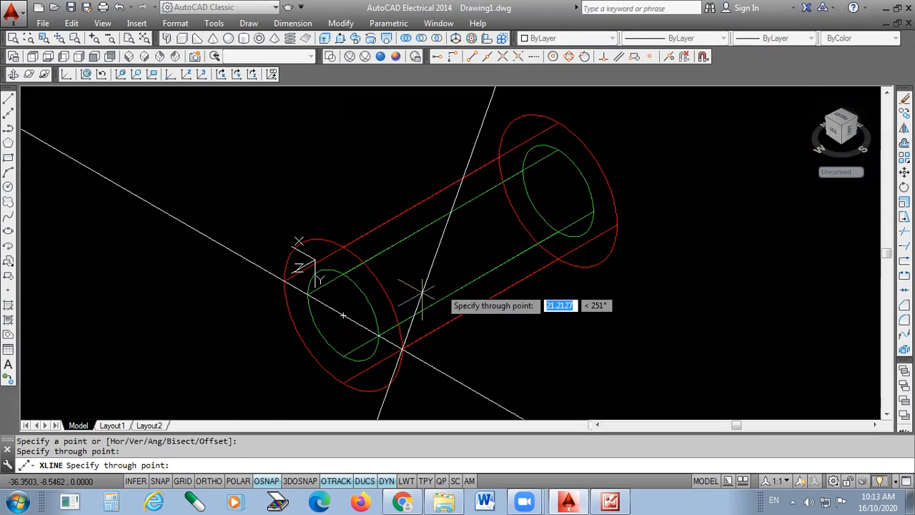
{"action": "key", "text": "Return"}
{"action": "scroll", "coordinate": [476, 147], "scroll_direction": "down", "scroll_amount": 2}
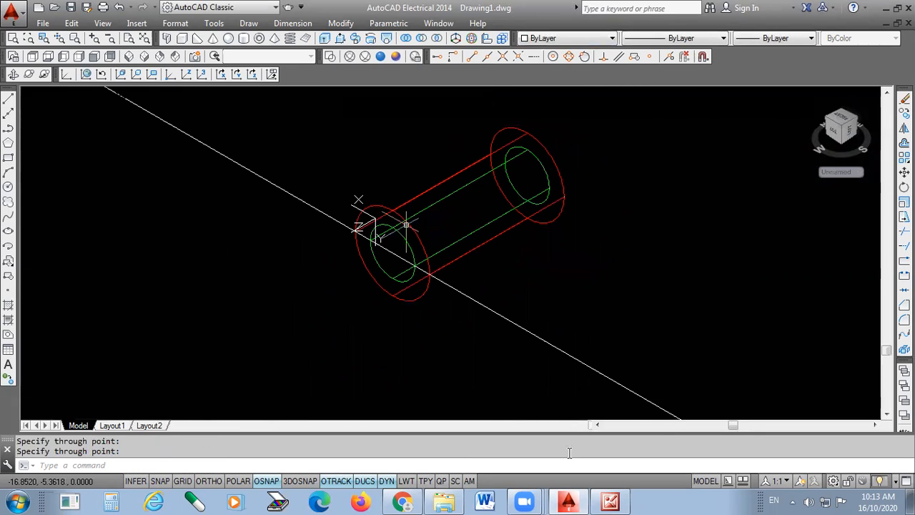
{"action": "scroll", "coordinate": [406, 225], "scroll_direction": "up", "scroll_amount": 4}
Switch to the reference picture and sketch the slot's centre line with parallel edge lines on figure 2, then undo the markup
{"action": "left_click", "coordinate": [581, 496]}
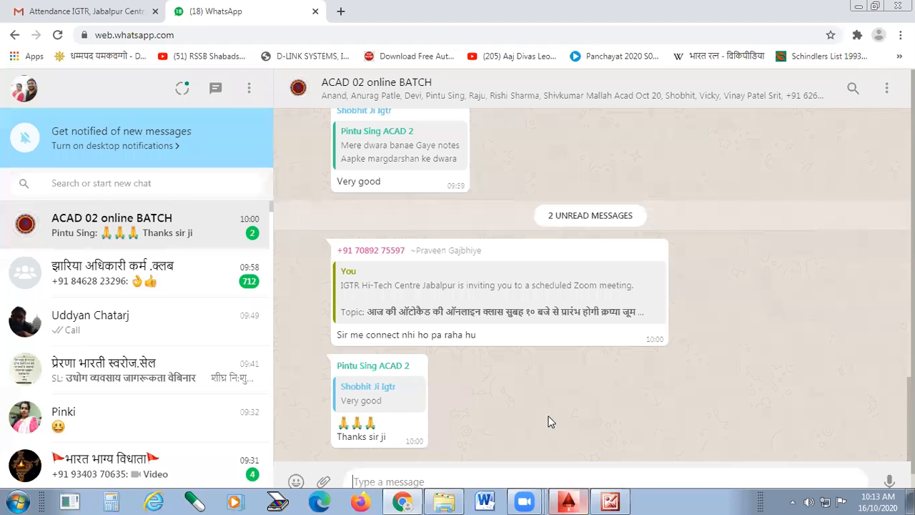
{"action": "left_click", "coordinate": [614, 501]}
{"action": "left_click", "coordinate": [612, 500]}
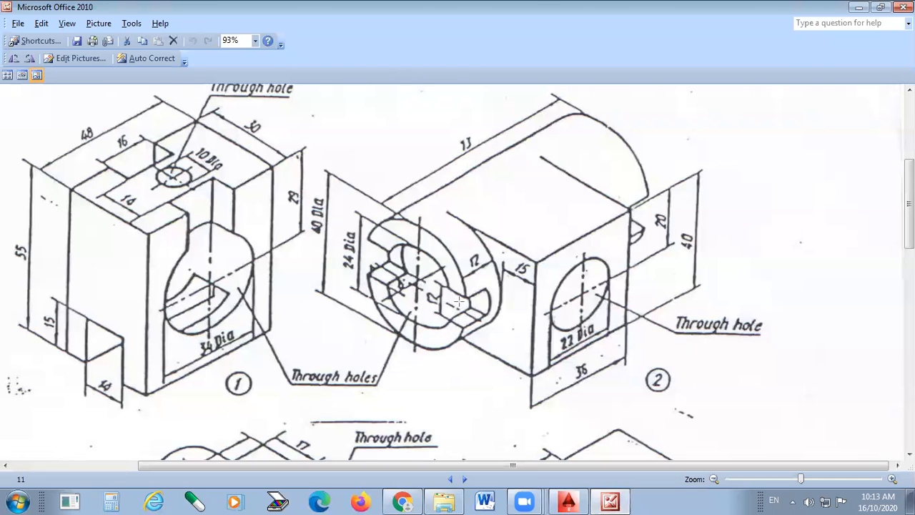
{"action": "mouse_move", "coordinate": [294, 216]}
{"action": "left_mouse_down"}
{"action": "mouse_move", "coordinate": [565, 354]}
{"action": "mouse_move", "coordinate": [650, 418]}
{"action": "left_mouse_up"}
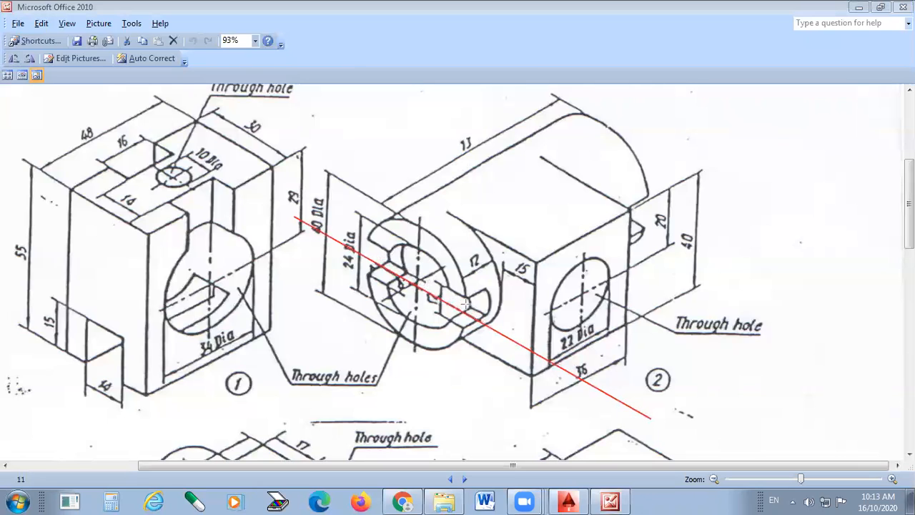
{"action": "left_click_drag", "start_coordinate": [441, 287], "coordinate": [628, 392]}
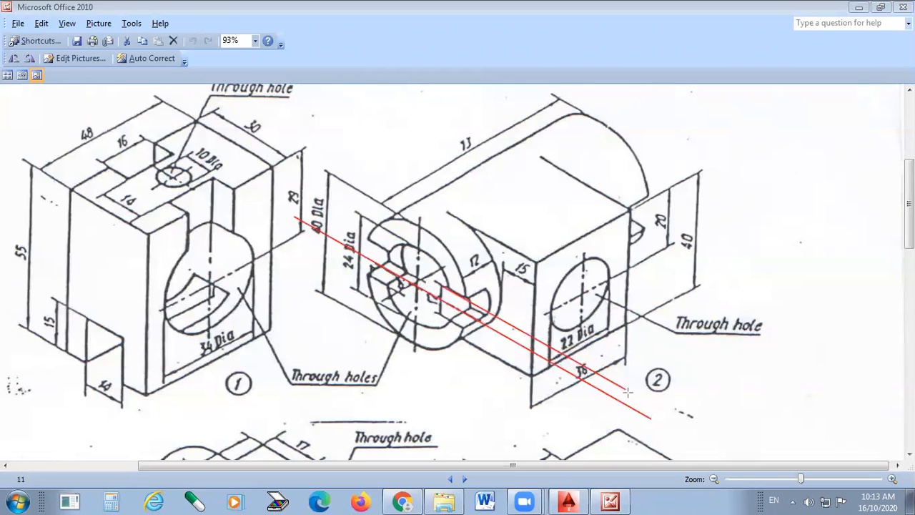
{"action": "left_click_drag", "start_coordinate": [471, 327], "coordinate": [484, 334]}
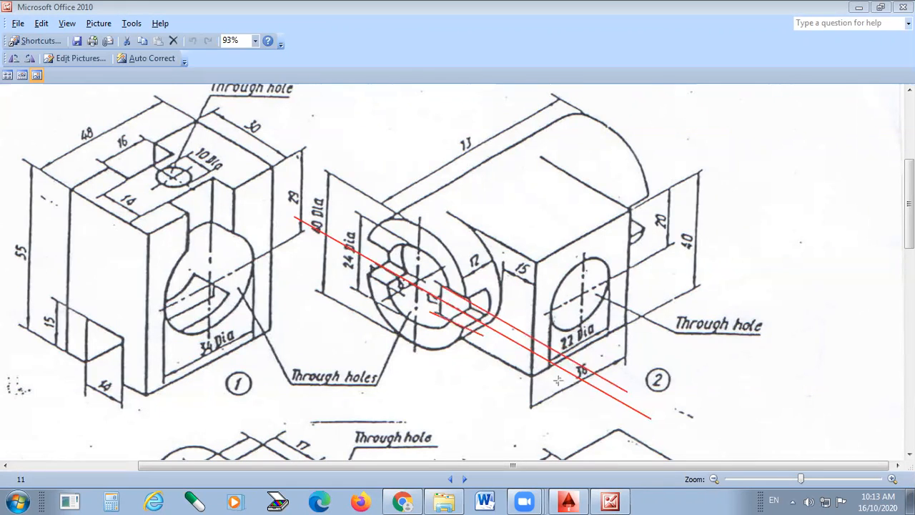
{"action": "left_click_drag", "start_coordinate": [611, 415], "coordinate": [618, 418]}
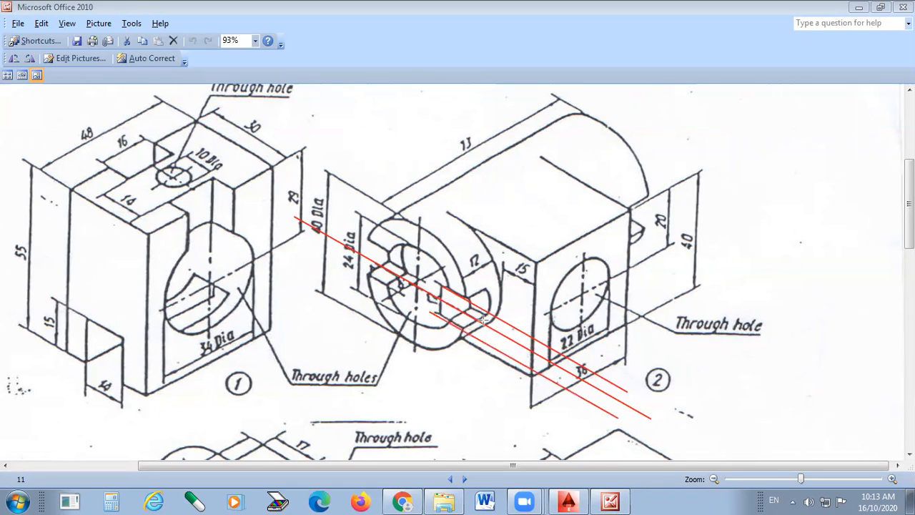
{"action": "mouse_move", "coordinate": [484, 244]}
{"action": "left_mouse_down"}
{"action": "mouse_move", "coordinate": [466, 309]}
{"action": "mouse_move", "coordinate": [466, 365]}
{"action": "left_mouse_up"}
{"action": "key", "text": "ctrl+z"}
{"action": "key", "text": "ctrl+z"}
{"action": "key", "text": "ctrl+z"}
{"action": "key", "text": "ctrl+z"}
{"action": "key", "text": "ctrl+z"}
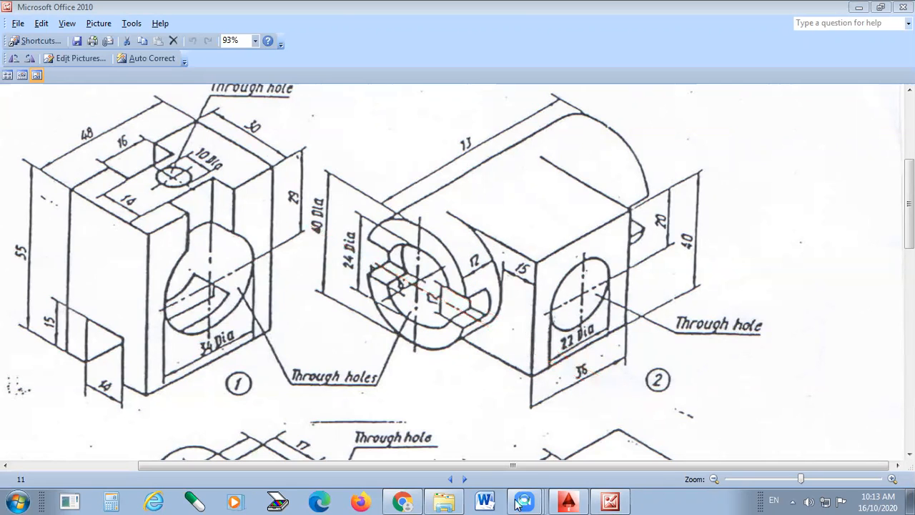
Back in AutoCAD, offset the construction line by 6 to both sides and erase the original centre line
{"action": "left_click", "coordinate": [567, 500]}
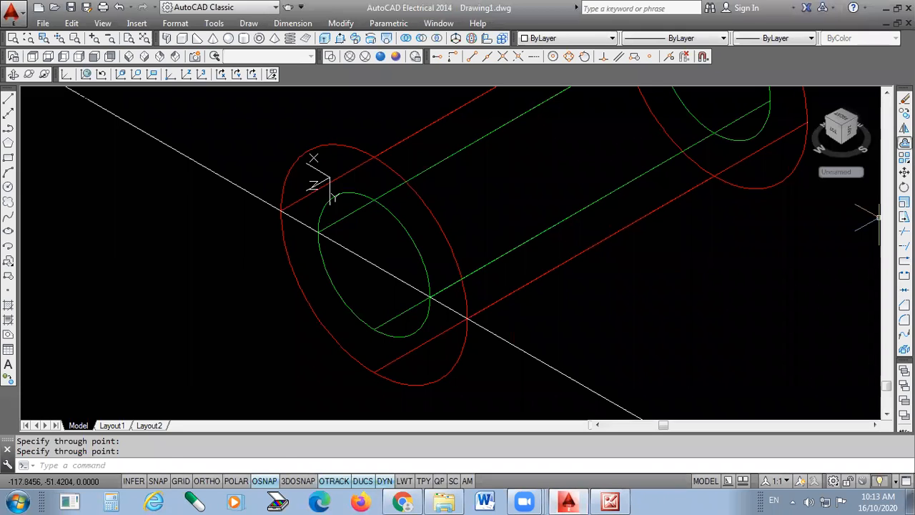
{"action": "left_click", "coordinate": [904, 141]}
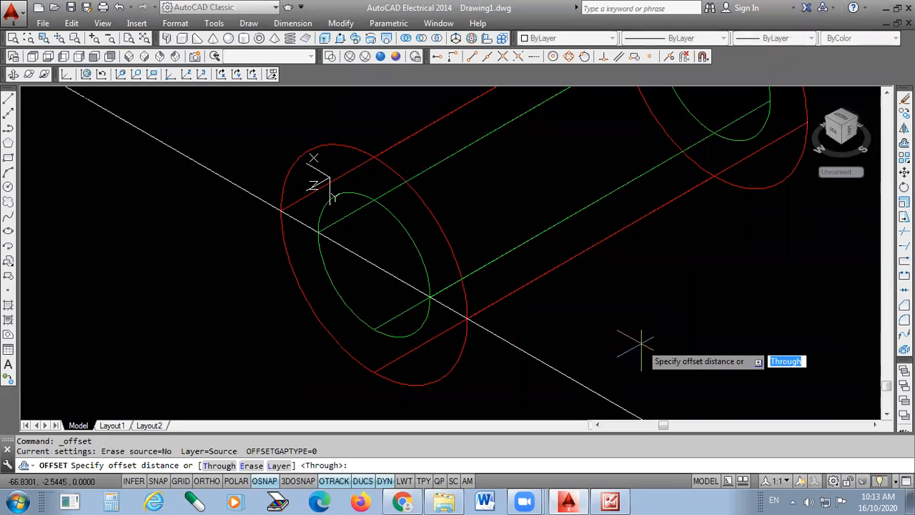
{"action": "type", "text": "6"}
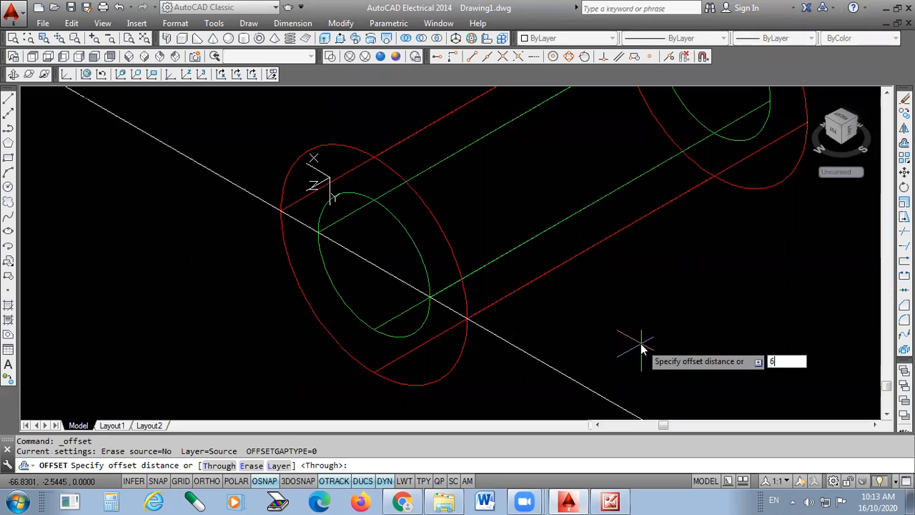
{"action": "key", "text": "Return"}
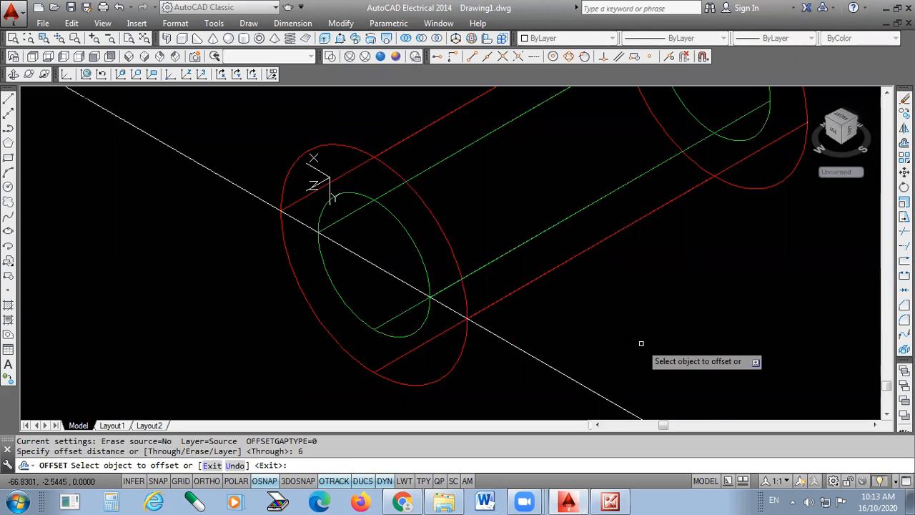
{"action": "left_click", "coordinate": [556, 372]}
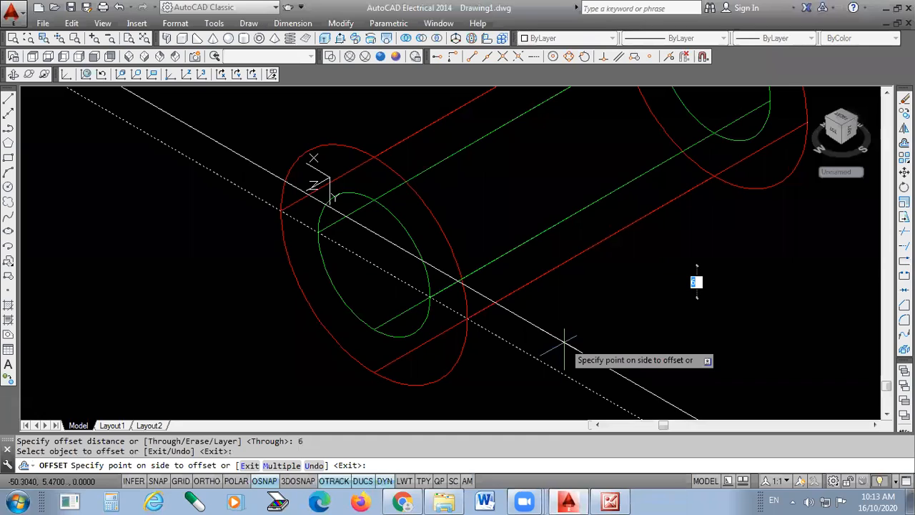
{"action": "left_click", "coordinate": [516, 323]}
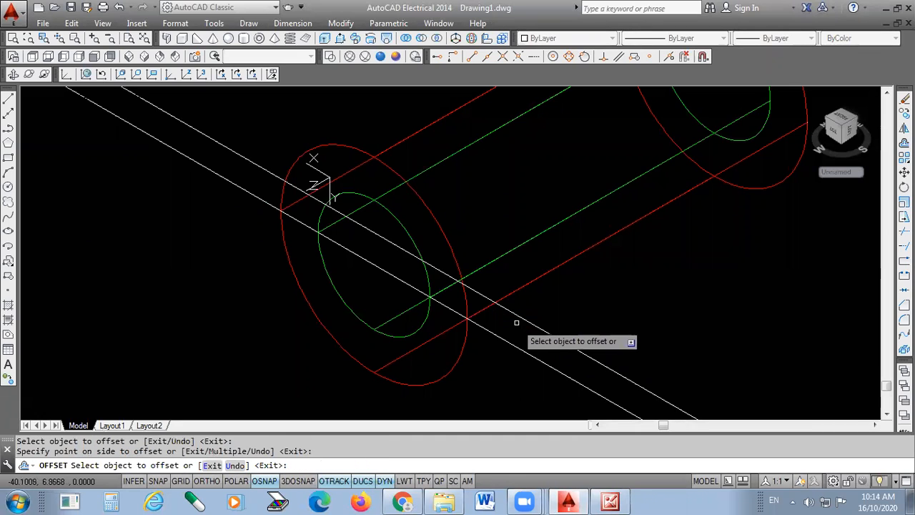
{"action": "left_click", "coordinate": [513, 349]}
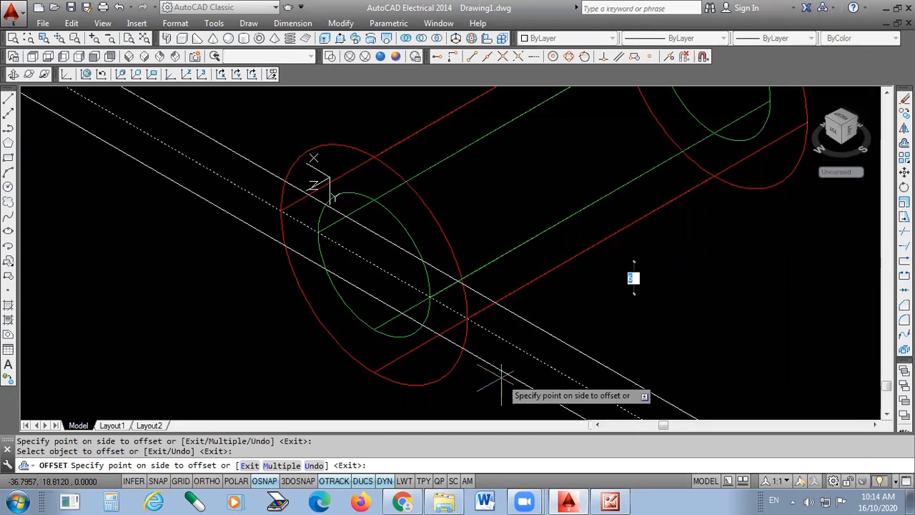
{"action": "left_click", "coordinate": [501, 378]}
{"action": "key", "text": "Escape"}
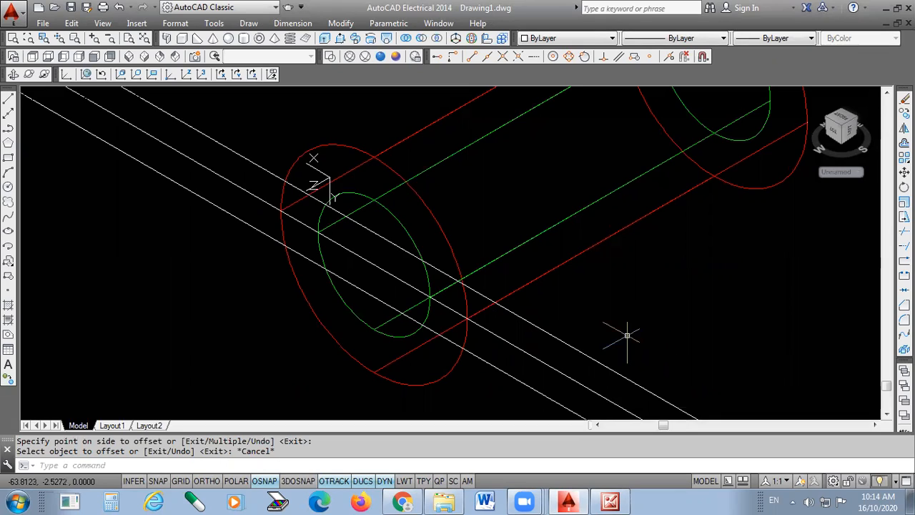
{"action": "left_click", "coordinate": [508, 343]}
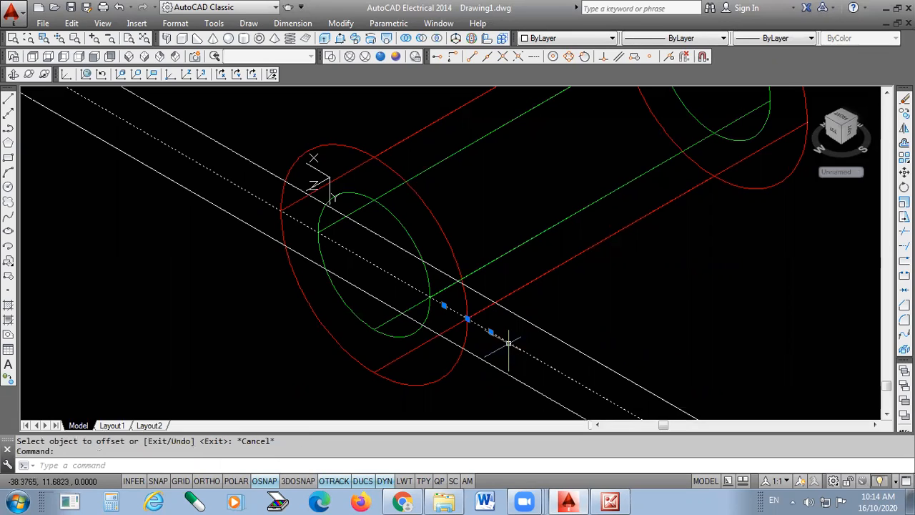
{"action": "key", "text": "Delete"}
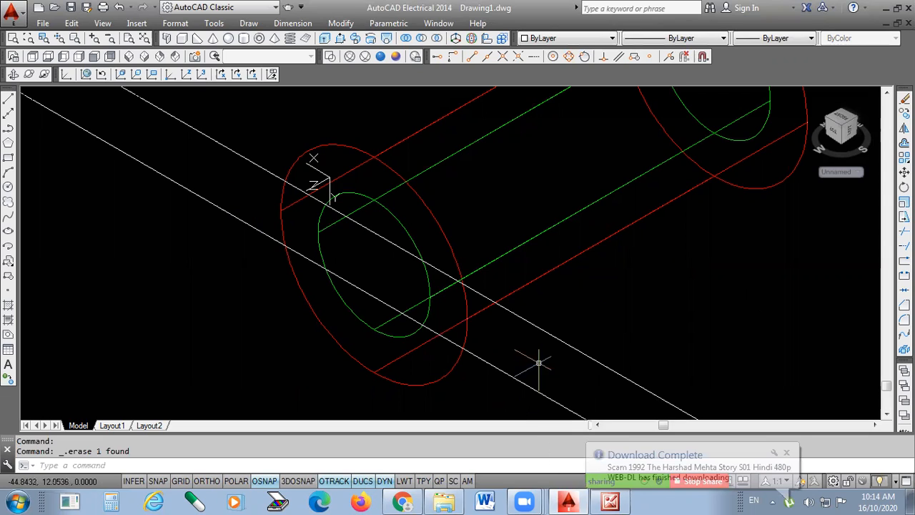
Draw two lines joining the parallel construction lines, one on each side of the cylinder's front face
{"action": "left_click", "coordinate": [339, 40]}
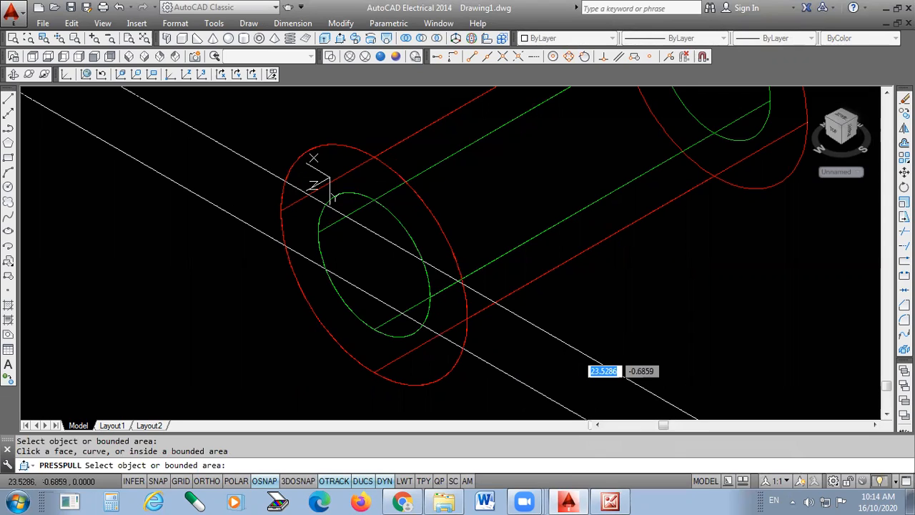
{"action": "key", "text": "Return"}
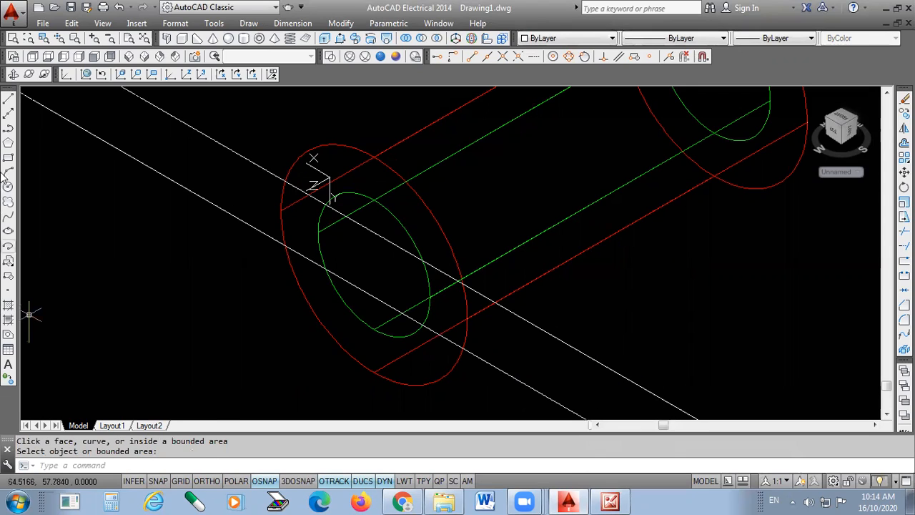
{"action": "left_click", "coordinate": [8, 100]}
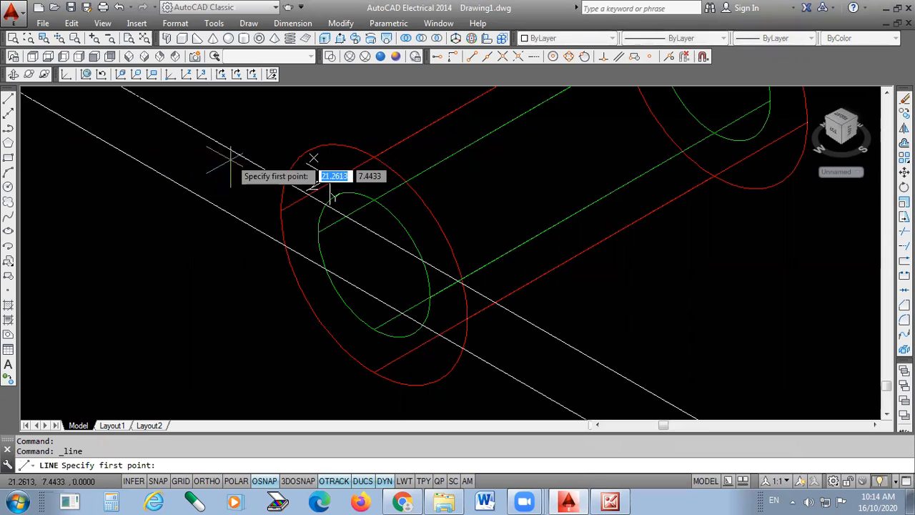
{"action": "left_click", "coordinate": [229, 150]}
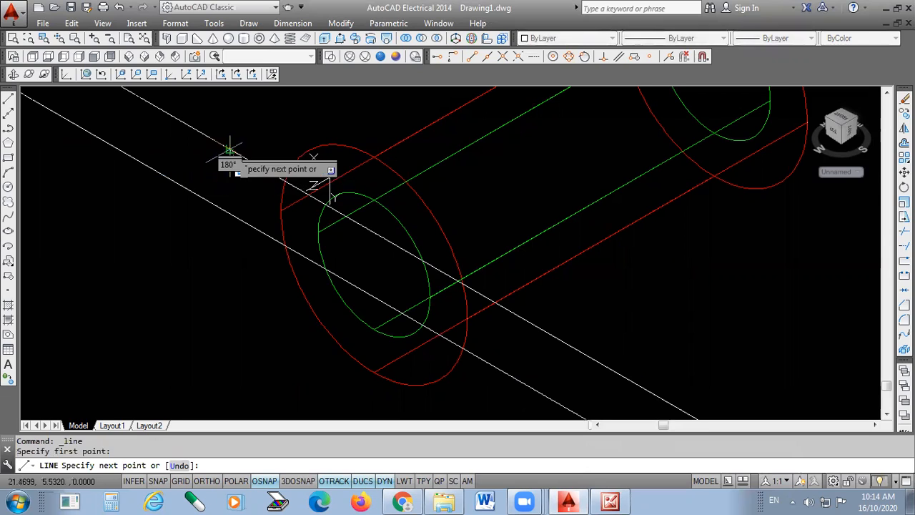
{"action": "left_click", "coordinate": [230, 212]}
{"action": "key", "text": "Return"}
{"action": "key", "text": "Return"}
{"action": "left_click", "coordinate": [538, 394]}
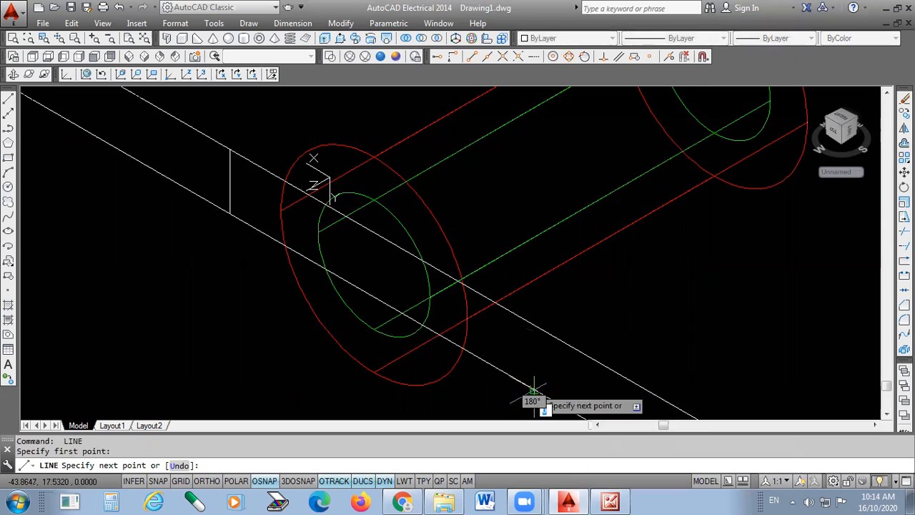
{"action": "left_click", "coordinate": [562, 341]}
{"action": "key", "text": "Return"}
Trim the construction lines beyond the two joining lines into a closed slot outline, and show the model in the Conceptual style
{"action": "scroll", "coordinate": [437, 198], "scroll_direction": "down", "scroll_amount": 2}
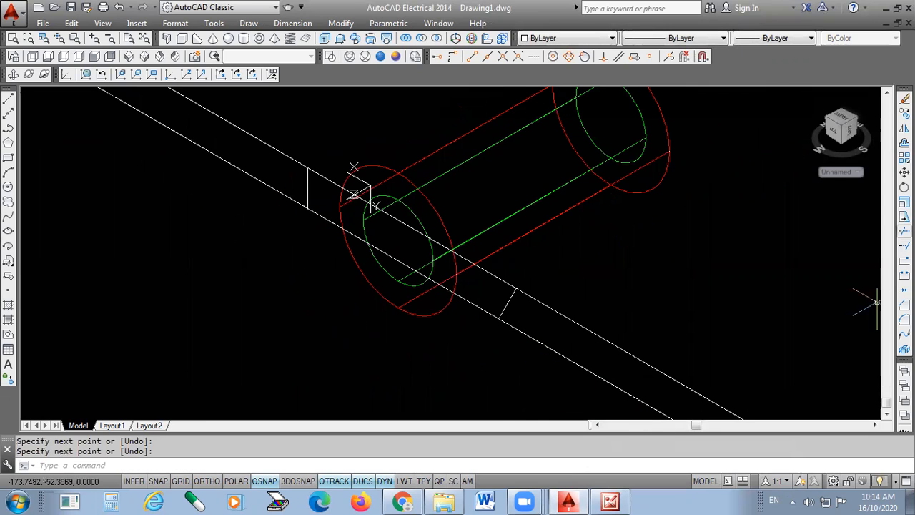
{"action": "left_click", "coordinate": [904, 232]}
{"action": "key", "text": "Return"}
{"action": "left_click", "coordinate": [678, 318]}
{"action": "left_click", "coordinate": [576, 396]}
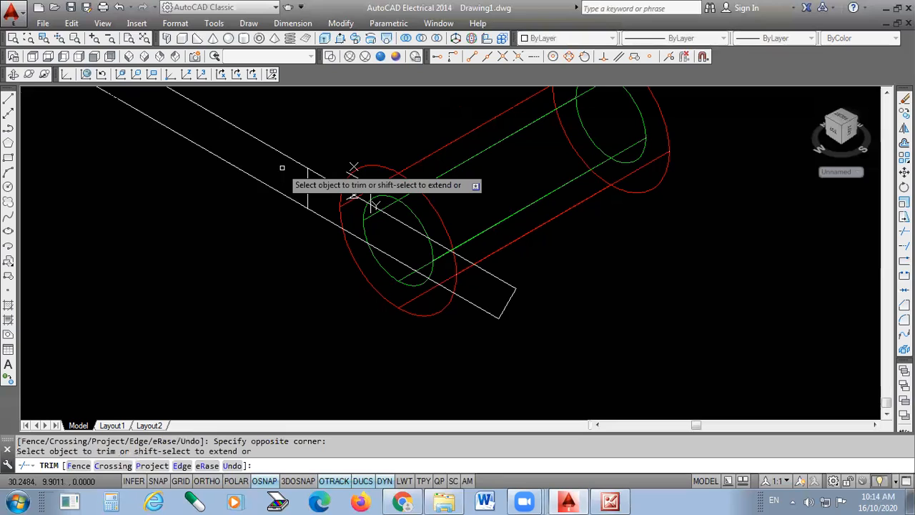
{"action": "left_click", "coordinate": [395, 56]}
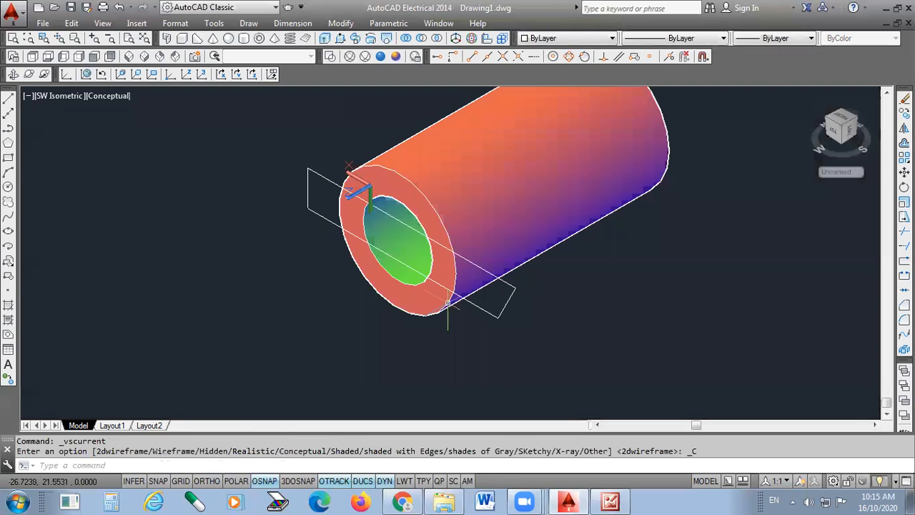
Switch to the reference picture to examine the slot dimensions on figure 2, and return to AutoCAD
{"action": "scroll", "coordinate": [448, 304], "scroll_direction": "up", "scroll_amount": 2}
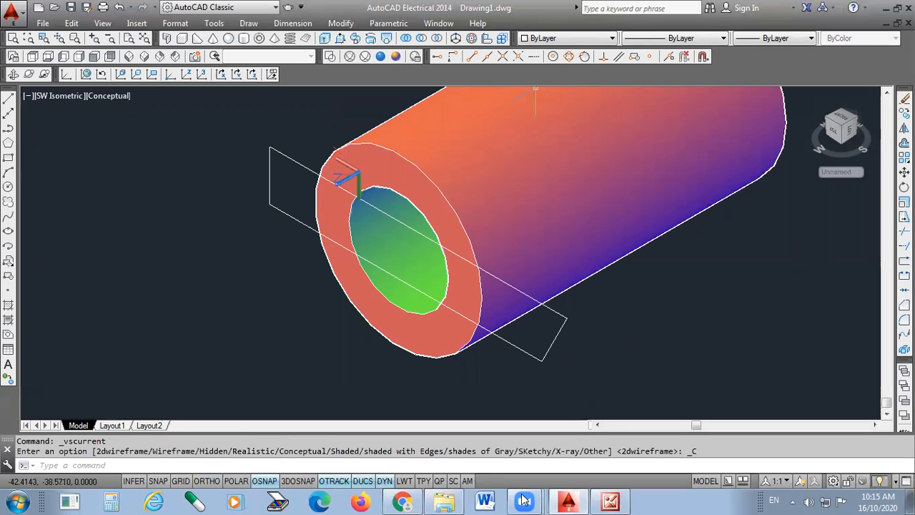
{"action": "left_click", "coordinate": [585, 500]}
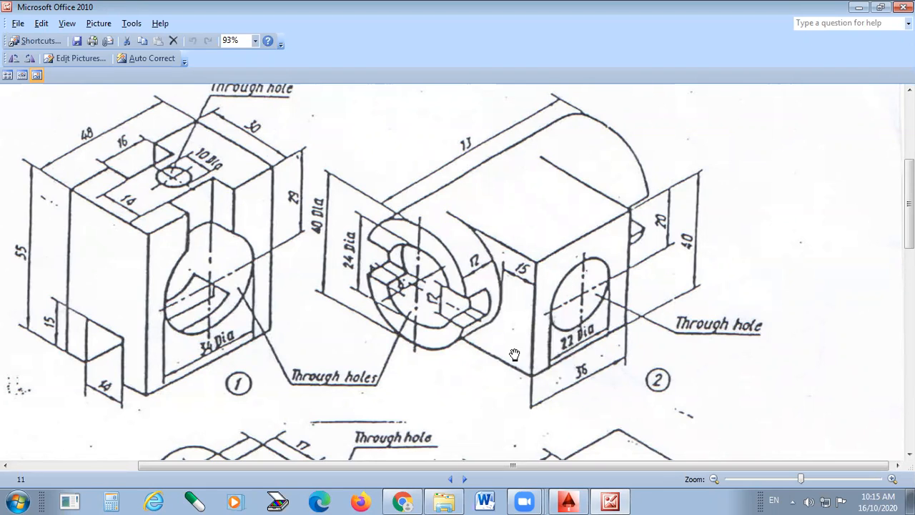
{"action": "key", "text": "alt+Tab"}
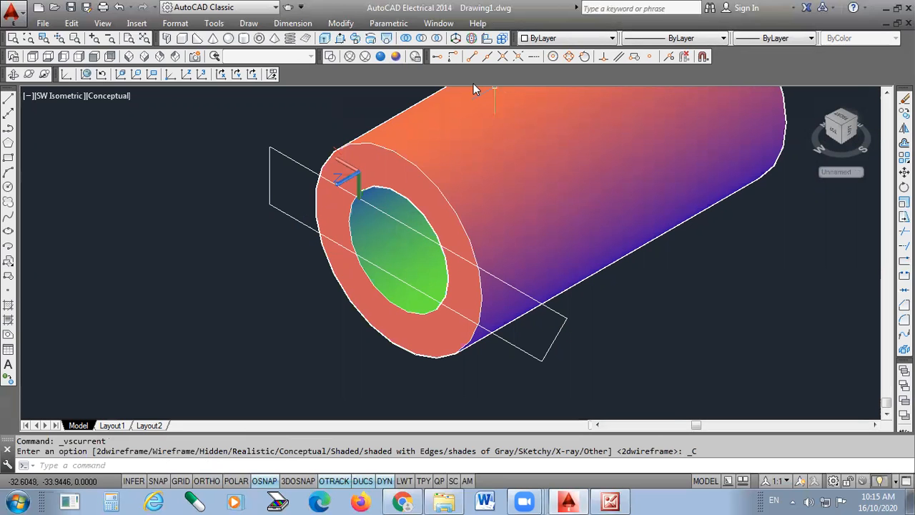
Presspull the ring area inside the slot outline, on the side away from the UCS origin, 8 into the cylinder
{"action": "left_click", "coordinate": [339, 38]}
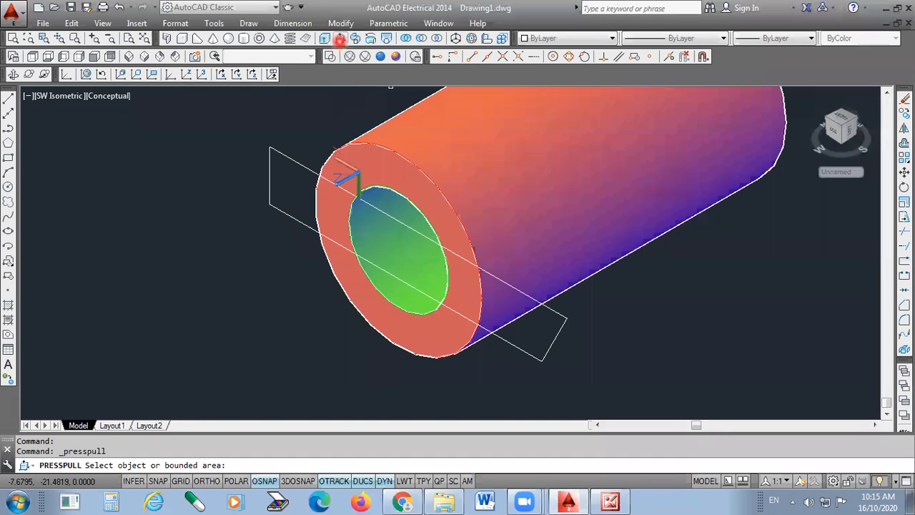
{"action": "left_click", "coordinate": [461, 299]}
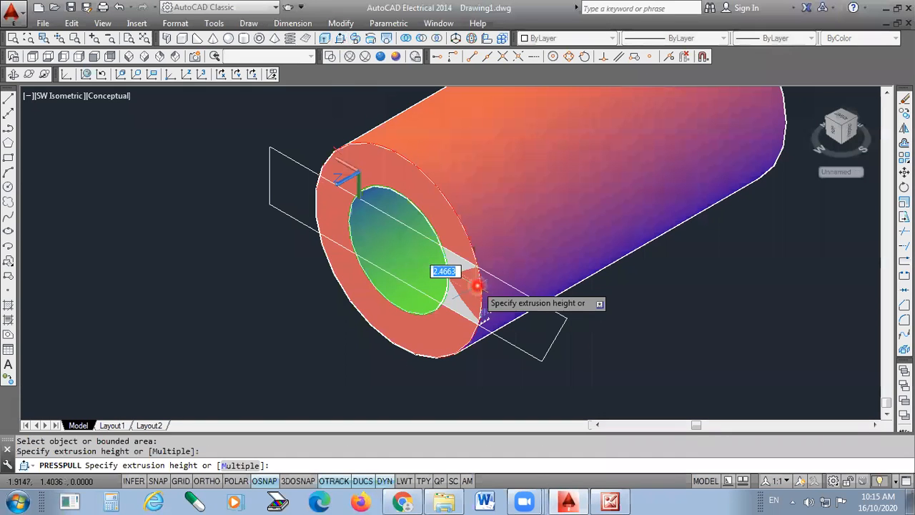
{"action": "scroll", "coordinate": [530, 391], "scroll_direction": "down", "scroll_amount": 4}
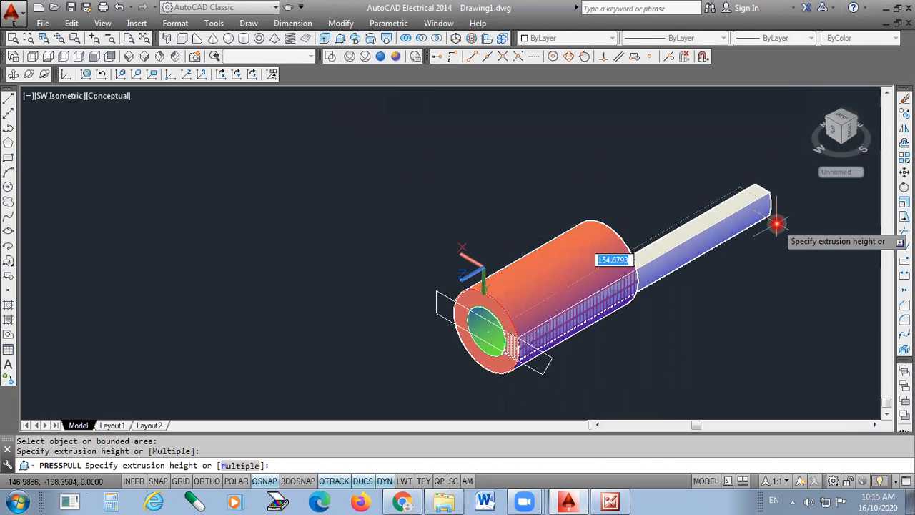
{"action": "type", "text": "8"}
{"action": "key", "text": "Return"}
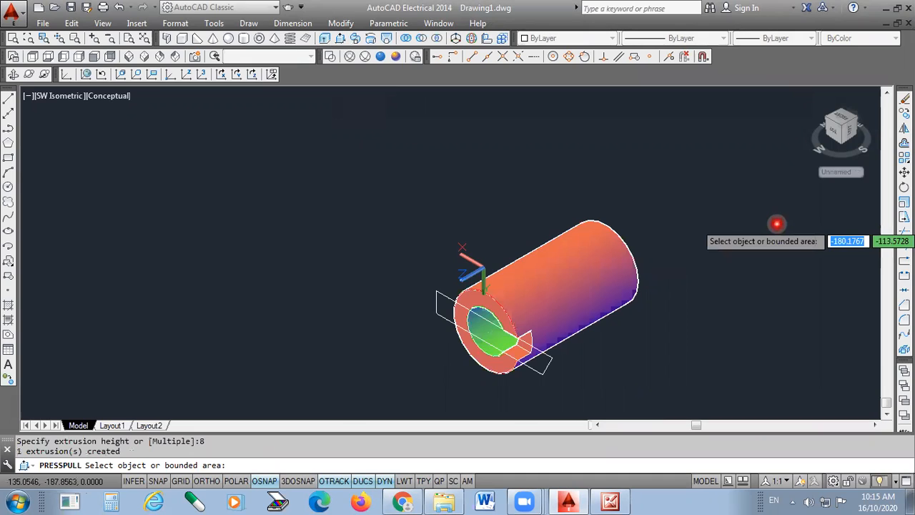
Presspull the opposite ring area inside the slot outline, near the UCS origin, 8 into the cylinder
{"action": "scroll", "coordinate": [482, 341], "scroll_direction": "up", "scroll_amount": 3}
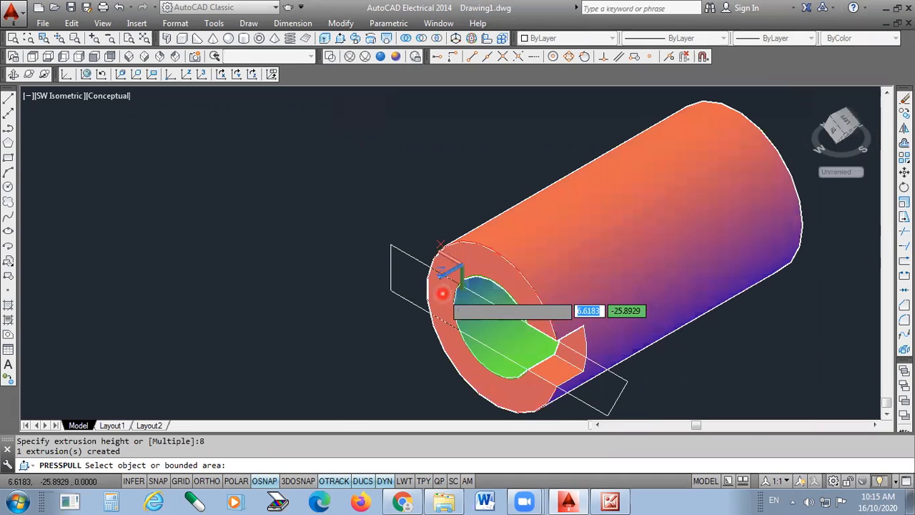
{"action": "left_click", "coordinate": [443, 293]}
{"action": "scroll", "coordinate": [444, 304], "scroll_direction": "down", "scroll_amount": 5}
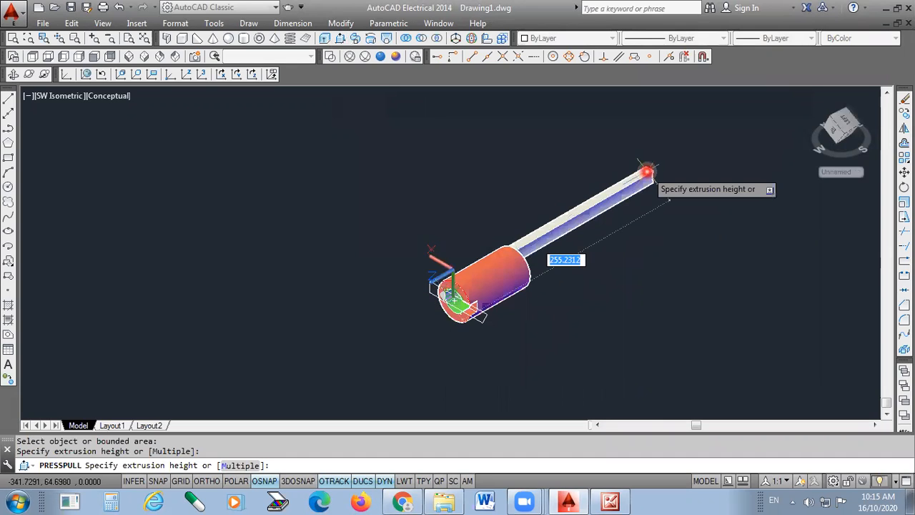
{"action": "type", "text": "8"}
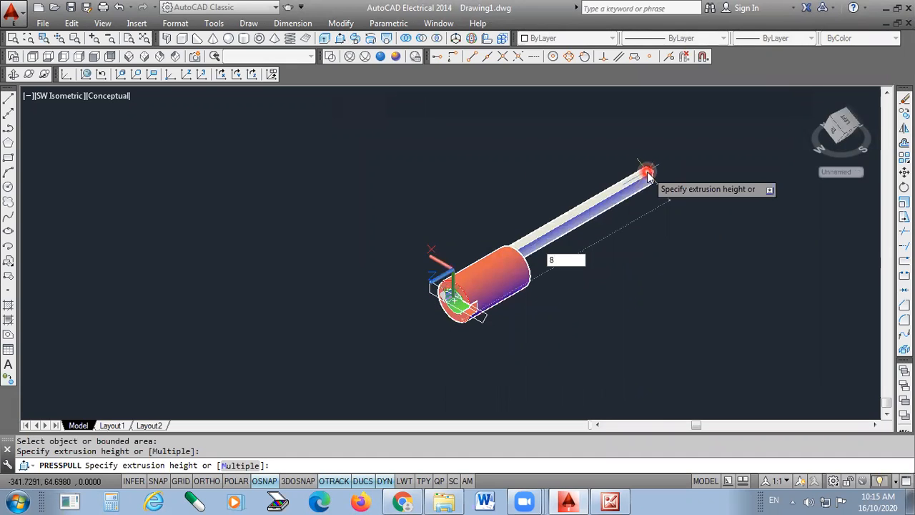
{"action": "key", "text": "Return"}
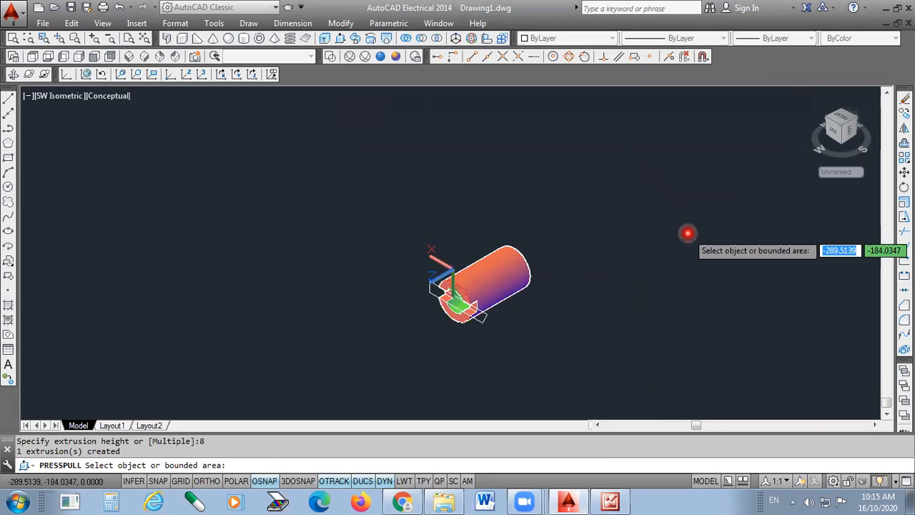
{"action": "scroll", "coordinate": [495, 312], "scroll_direction": "up", "scroll_amount": 3}
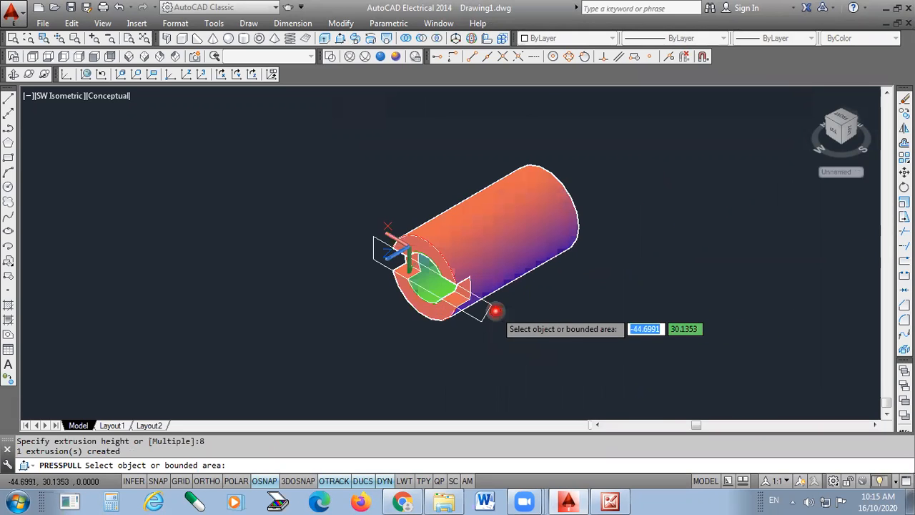
{"action": "scroll", "coordinate": [495, 311], "scroll_direction": "up", "scroll_amount": 2}
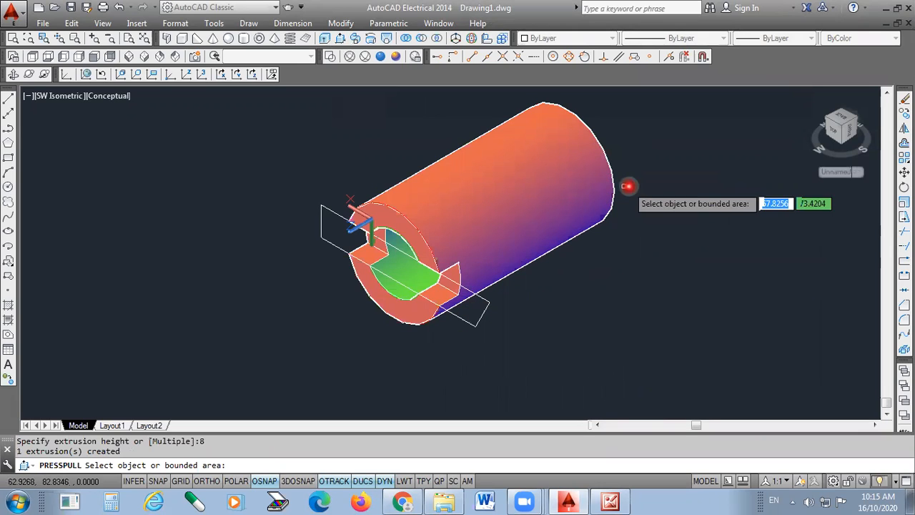
{"action": "key", "text": "Return"}
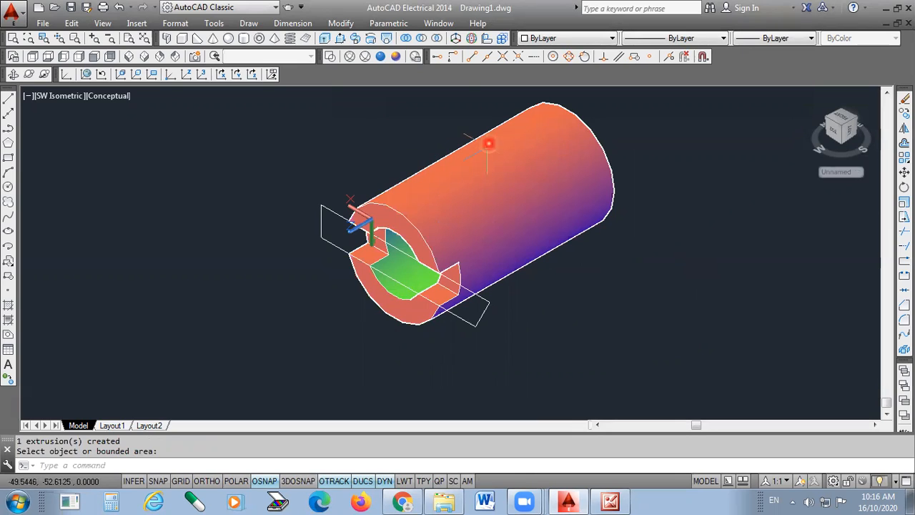
{"action": "left_click", "coordinate": [95, 56]}
{"action": "left_click", "coordinate": [219, 238]}
{"action": "left_click", "coordinate": [167, 272]}
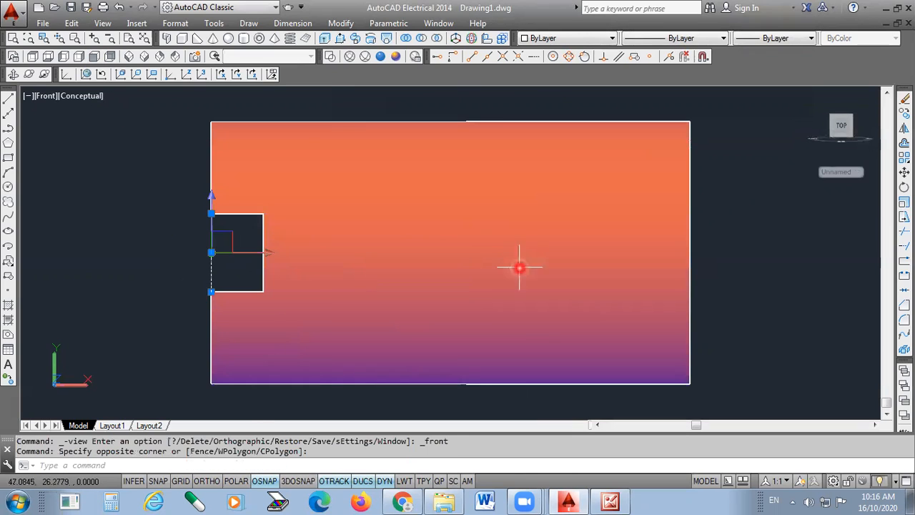
{"action": "scroll", "coordinate": [521, 265], "scroll_direction": "down", "scroll_amount": 2}
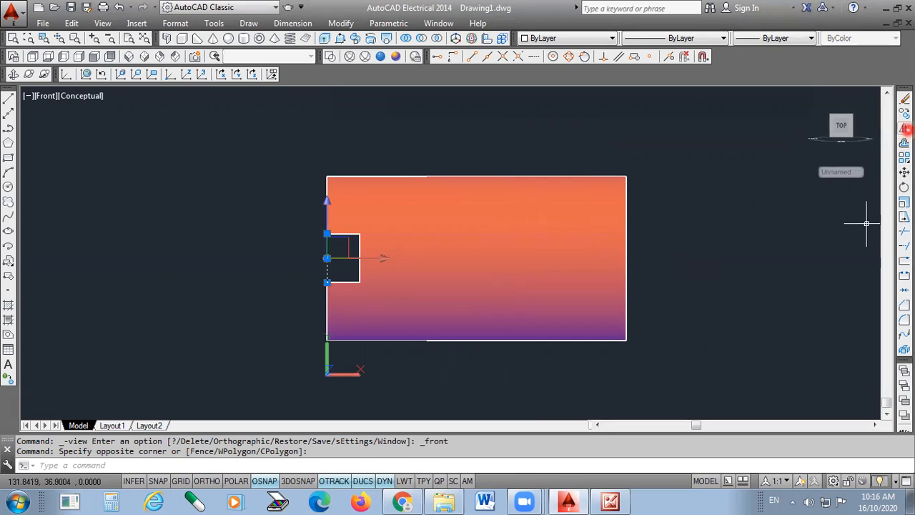
{"action": "left_click", "coordinate": [904, 128]}
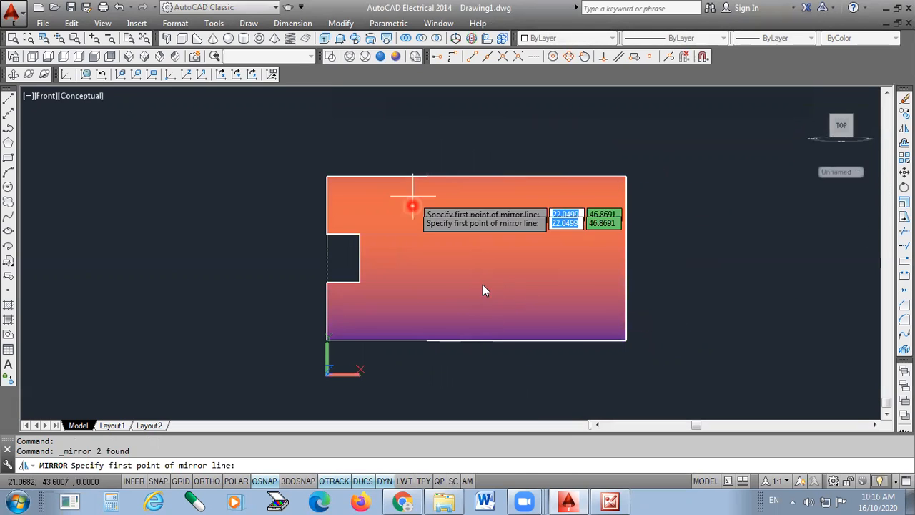
{"action": "key", "text": "Return"}
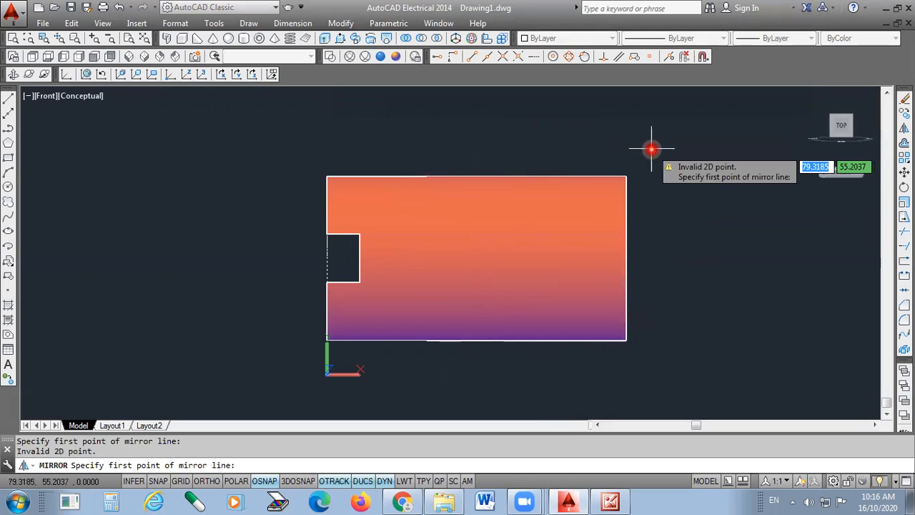
{"action": "key", "text": "Escape"}
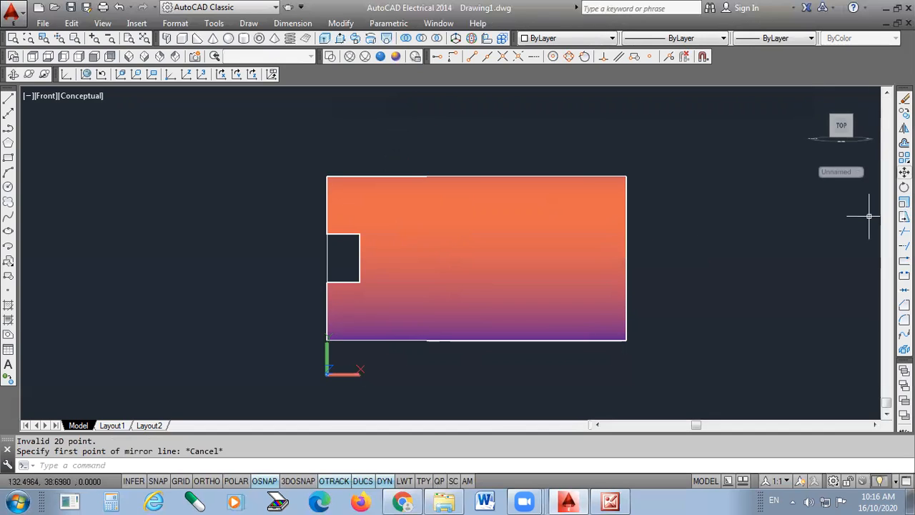
Show the SW Isometric view and convert the four lines of the slot outline into a region
{"action": "left_click", "coordinate": [143, 57]}
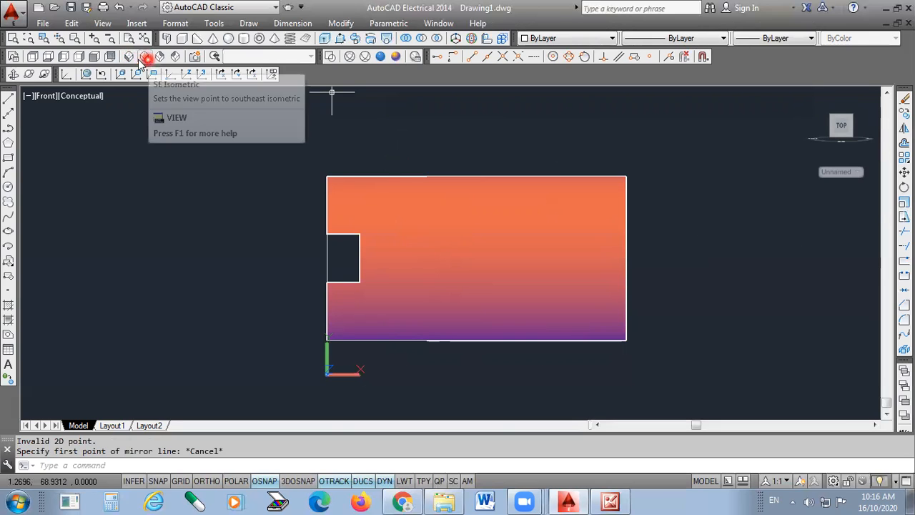
{"action": "left_click_drag", "start_coordinate": [165, 121], "coordinate": [240, 205]}
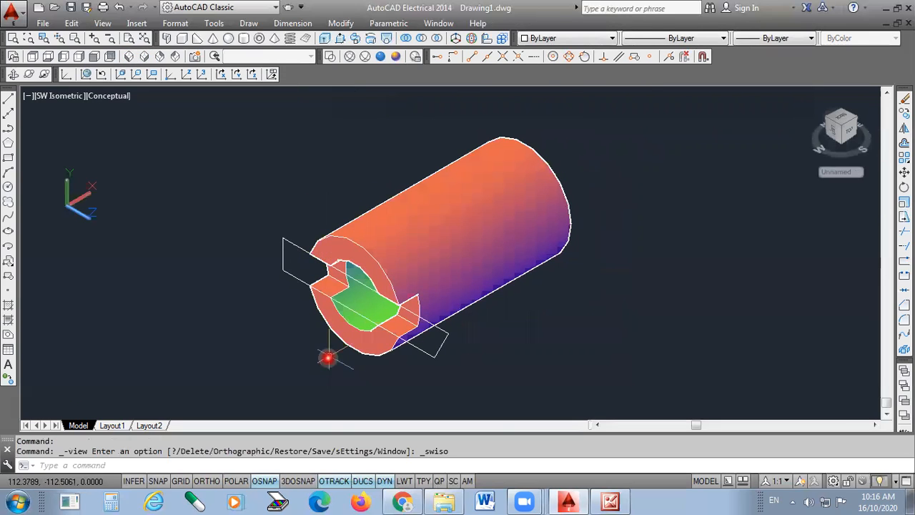
{"action": "scroll", "coordinate": [327, 359], "scroll_direction": "up", "scroll_amount": 2}
{"action": "left_click", "coordinate": [8, 333]}
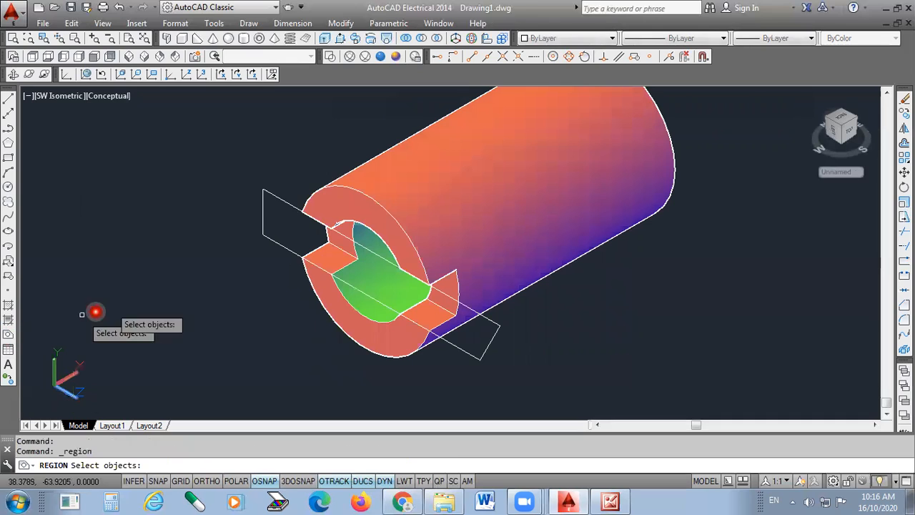
{"action": "left_click", "coordinate": [290, 175]}
{"action": "left_click", "coordinate": [234, 232]}
{"action": "left_click", "coordinate": [548, 337]}
{"action": "left_click", "coordinate": [472, 382]}
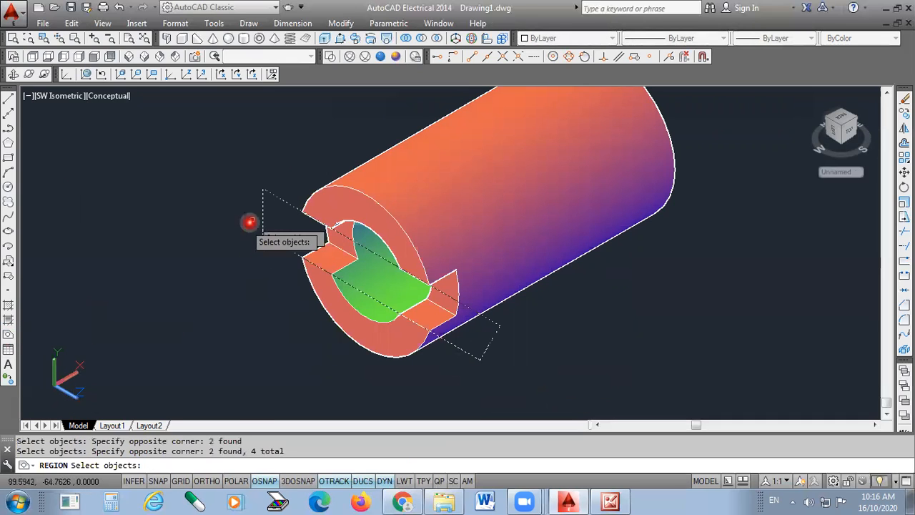
{"action": "key", "text": "Return"}
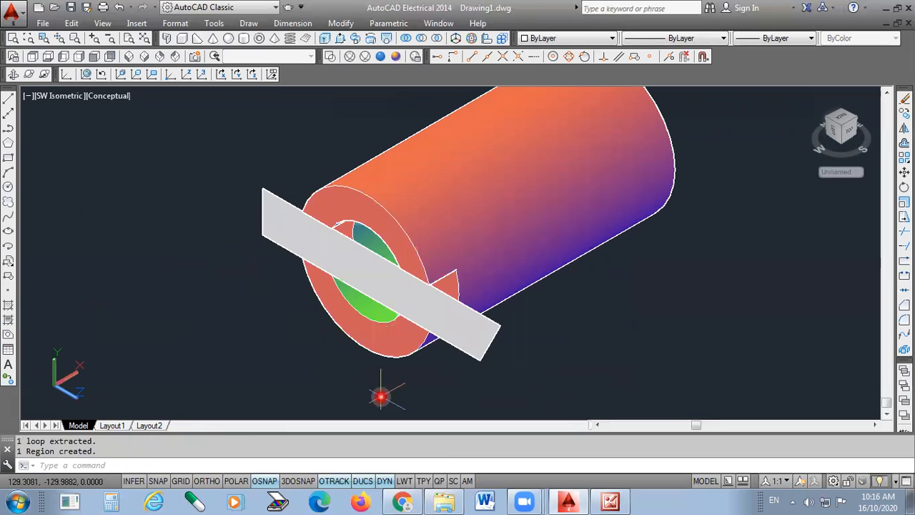
Move the slot region 73 straight along the cylinder's axis to its opposite end, with Ortho on
{"action": "scroll", "coordinate": [244, 425], "scroll_direction": "down", "scroll_amount": 2}
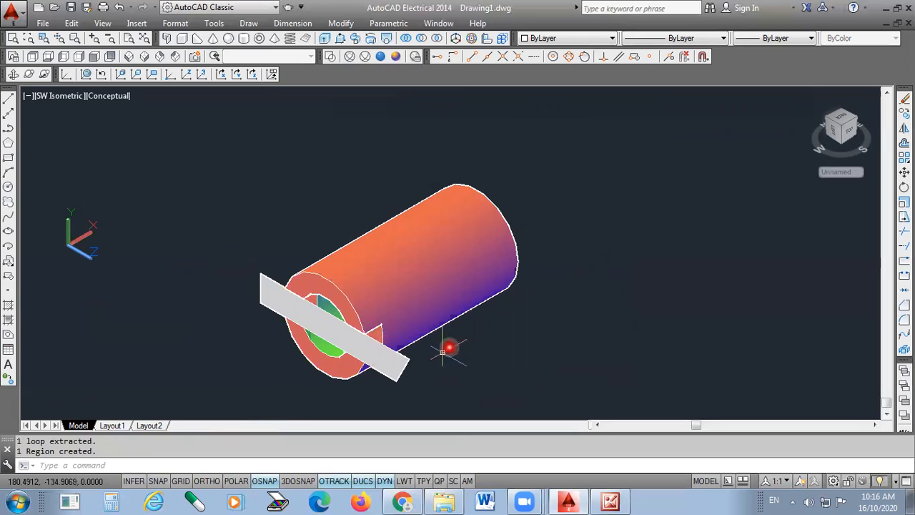
{"action": "left_click", "coordinate": [905, 171]}
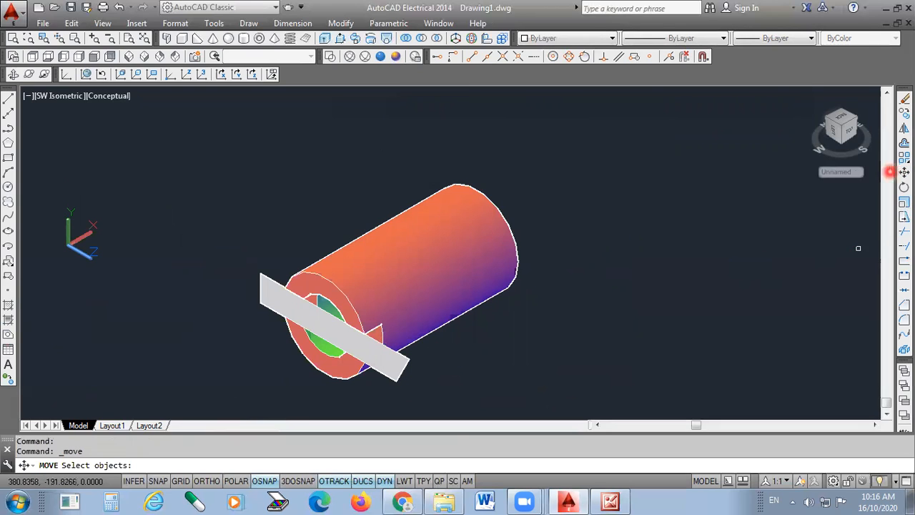
{"action": "left_click", "coordinate": [403, 369]}
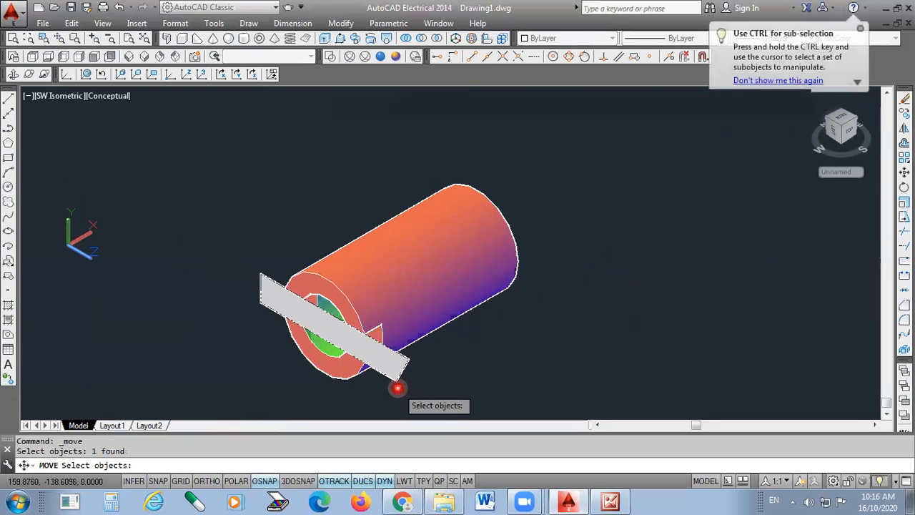
{"action": "key", "text": "Return"}
{"action": "scroll", "coordinate": [398, 342], "scroll_direction": "up", "scroll_amount": 3}
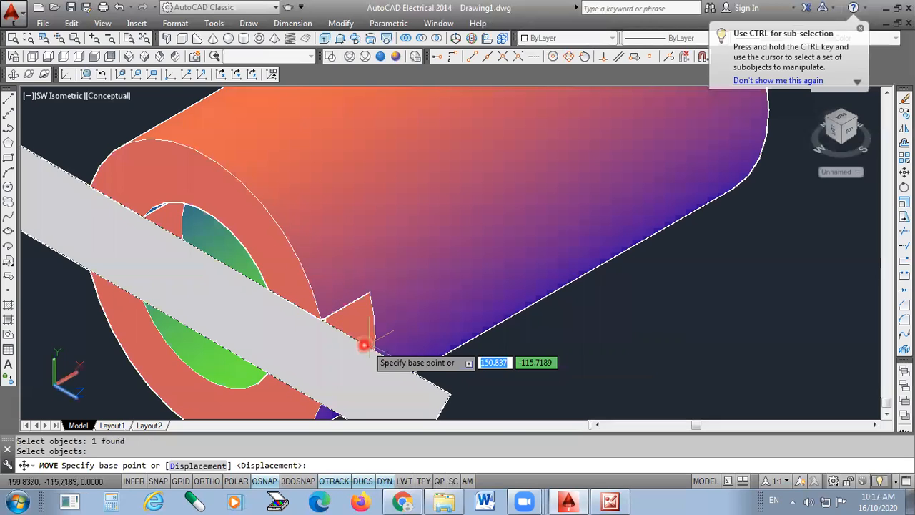
{"action": "scroll", "coordinate": [320, 284], "scroll_direction": "up", "scroll_amount": 3}
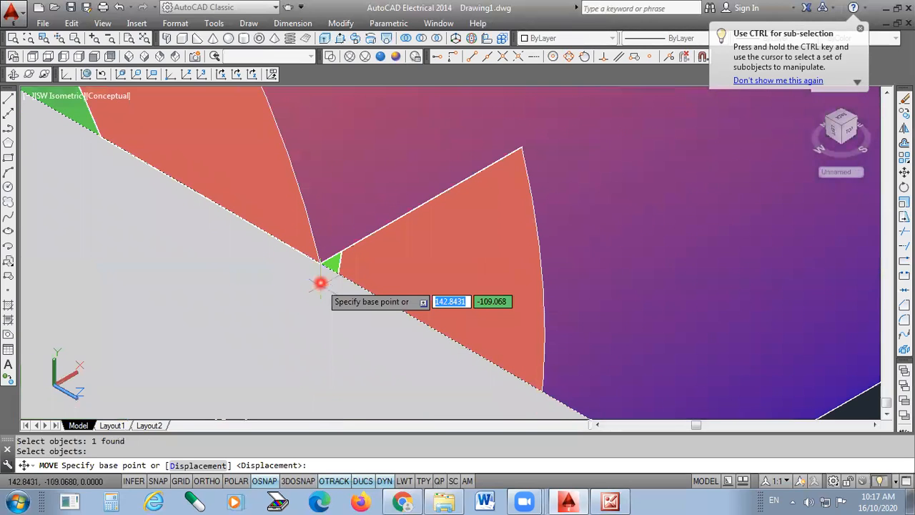
{"action": "scroll", "coordinate": [319, 257], "scroll_direction": "up", "scroll_amount": 2}
{"action": "left_click", "coordinate": [317, 247]}
{"action": "scroll", "coordinate": [317, 247], "scroll_direction": "down", "scroll_amount": 3}
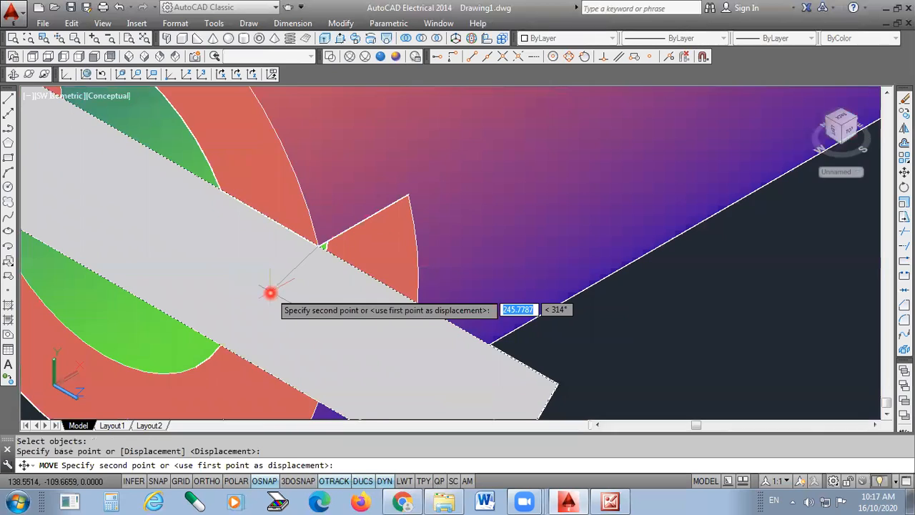
{"action": "scroll", "coordinate": [271, 292], "scroll_direction": "down", "scroll_amount": 5}
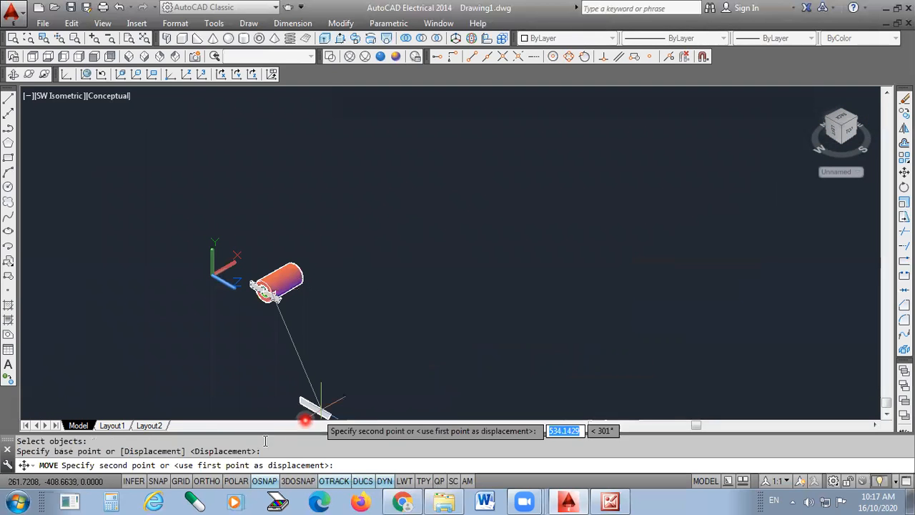
{"action": "left_click", "coordinate": [207, 481]}
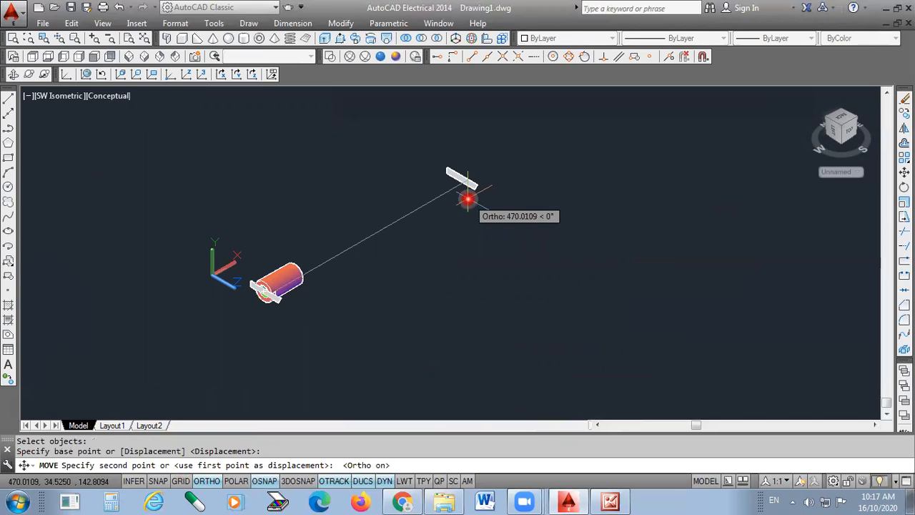
{"action": "type", "text": "73"}
{"action": "key", "text": "Return"}
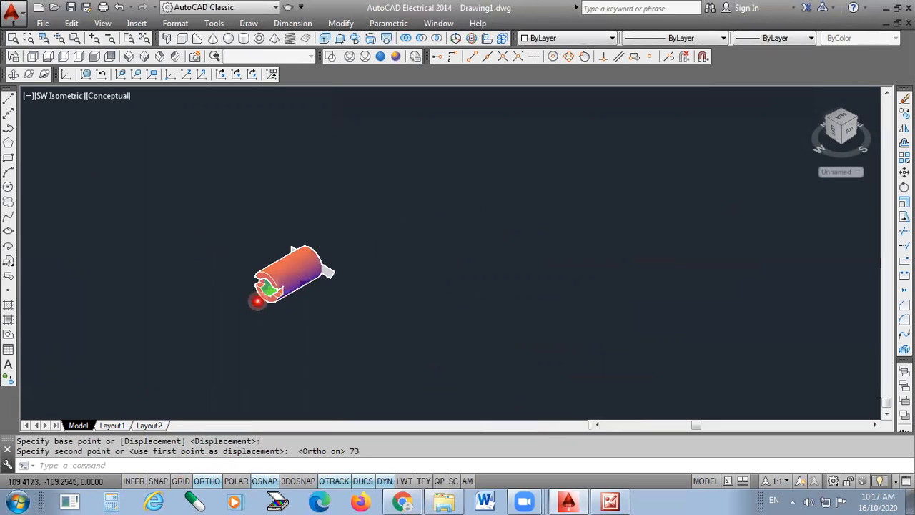
{"action": "scroll", "coordinate": [258, 301], "scroll_direction": "up", "scroll_amount": 2}
{"action": "scroll", "coordinate": [361, 257], "scroll_direction": "up", "scroll_amount": 3}
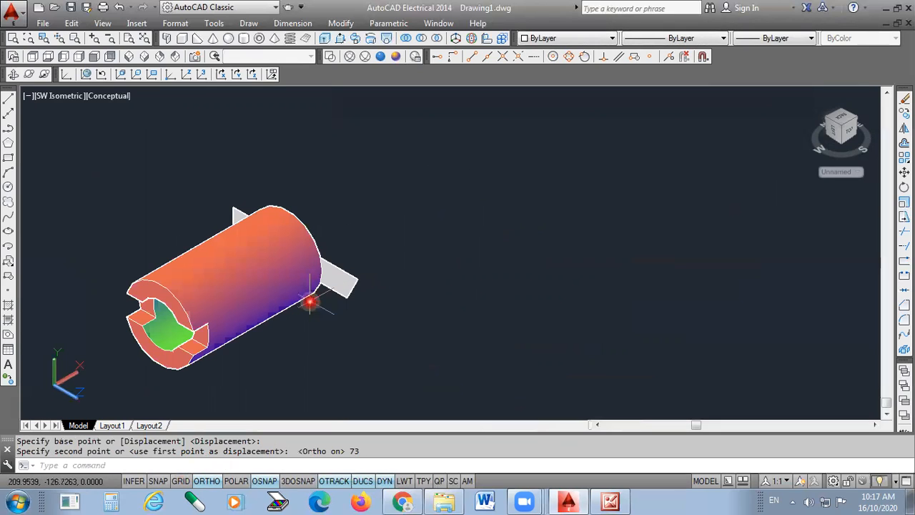
Show the NE Isometric view and extrude the moved slot region 8 into the cylinder
{"action": "left_click", "coordinate": [160, 55]}
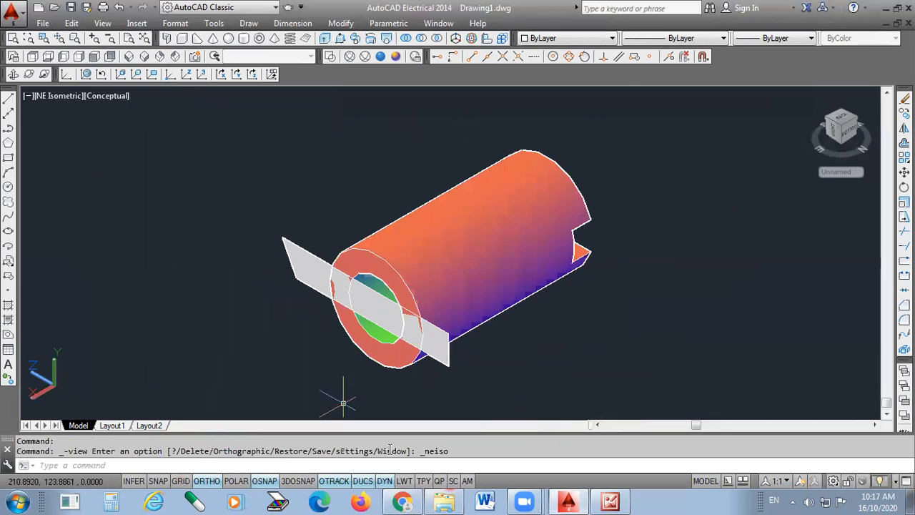
{"action": "scroll", "coordinate": [422, 385], "scroll_direction": "up", "scroll_amount": 2}
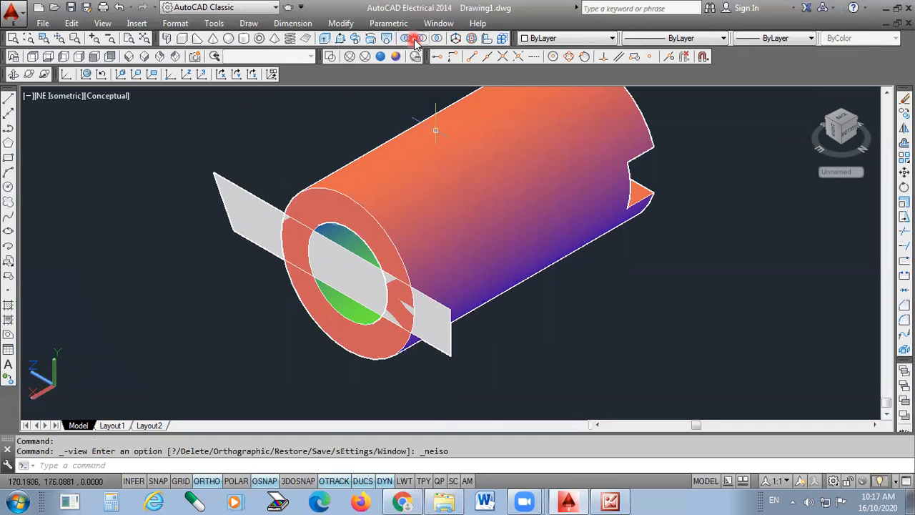
{"action": "left_click", "coordinate": [325, 39]}
{"action": "left_click", "coordinate": [254, 178]}
{"action": "left_click", "coordinate": [226, 195]}
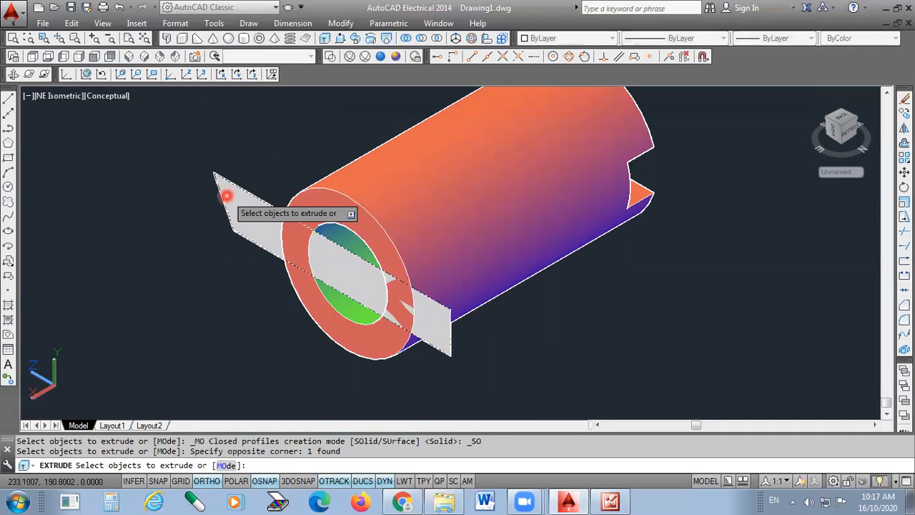
{"action": "key", "text": "Return"}
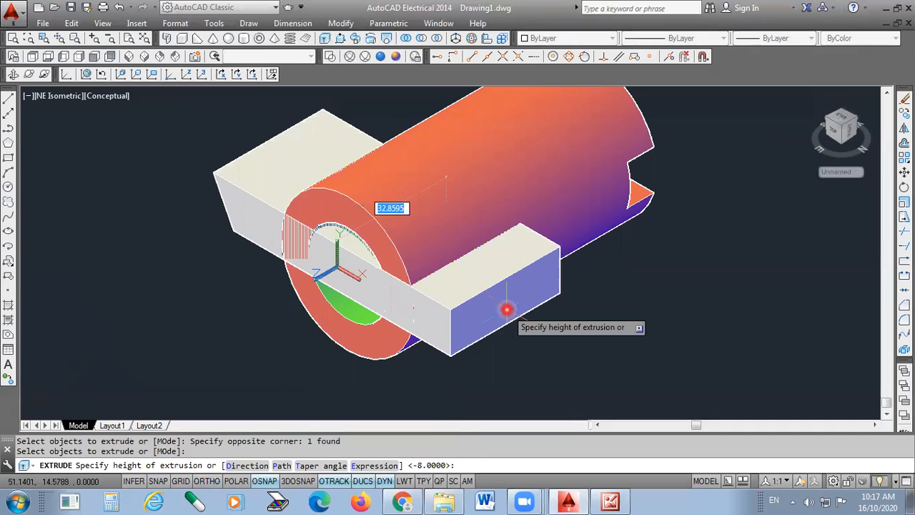
{"action": "type", "text": "8"}
{"action": "key", "text": "Return"}
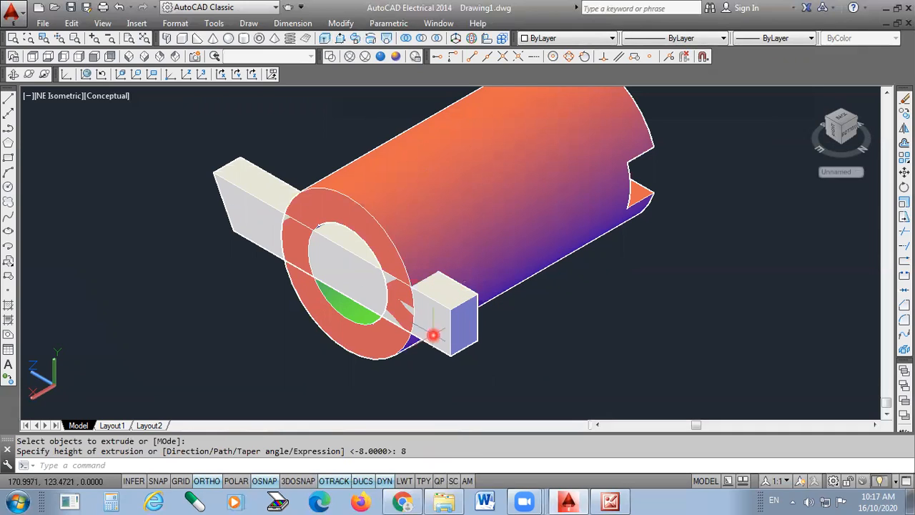
Subtract the extruded bar from the hollow cylinder to cut the slots in this end
{"action": "left_click", "coordinate": [422, 39]}
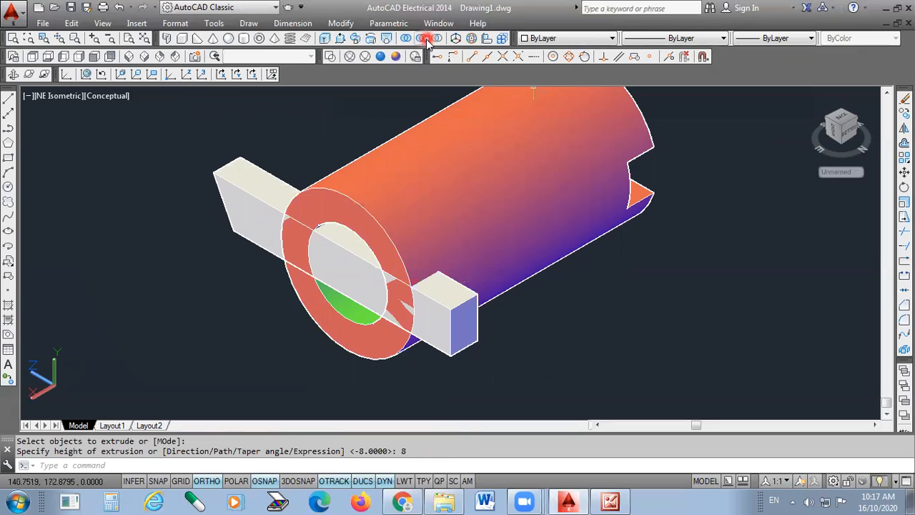
{"action": "left_click", "coordinate": [417, 233]}
{"action": "right_click", "coordinate": [514, 211]}
{"action": "left_click", "coordinate": [461, 308]}
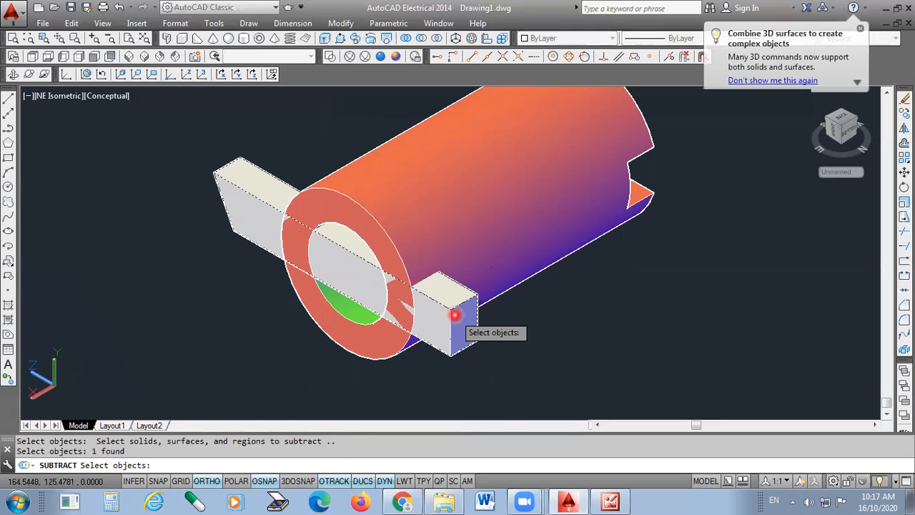
{"action": "right_click", "coordinate": [490, 364]}
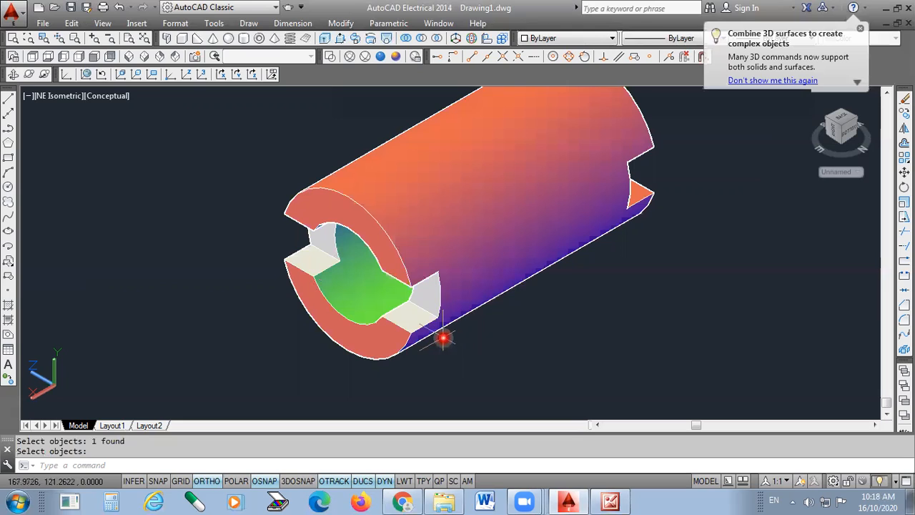
{"action": "scroll", "coordinate": [436, 318], "scroll_direction": "down", "scroll_amount": 1}
{"action": "scroll", "coordinate": [424, 320], "scroll_direction": "up", "scroll_amount": 1}
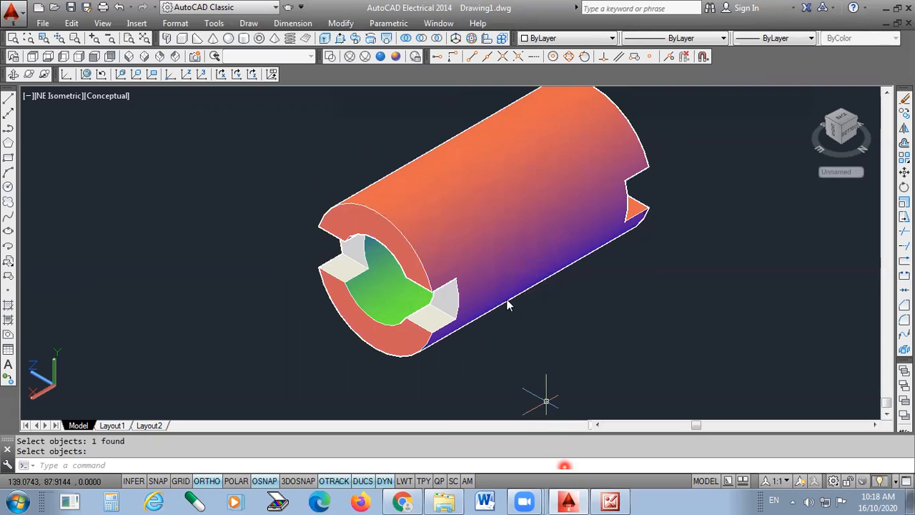
Switch to the reference picture and trace the side block's offset, face outline, width and height on figure 2 with arrows
{"action": "right_click", "coordinate": [621, 497]}
{"action": "left_click", "coordinate": [619, 496]}
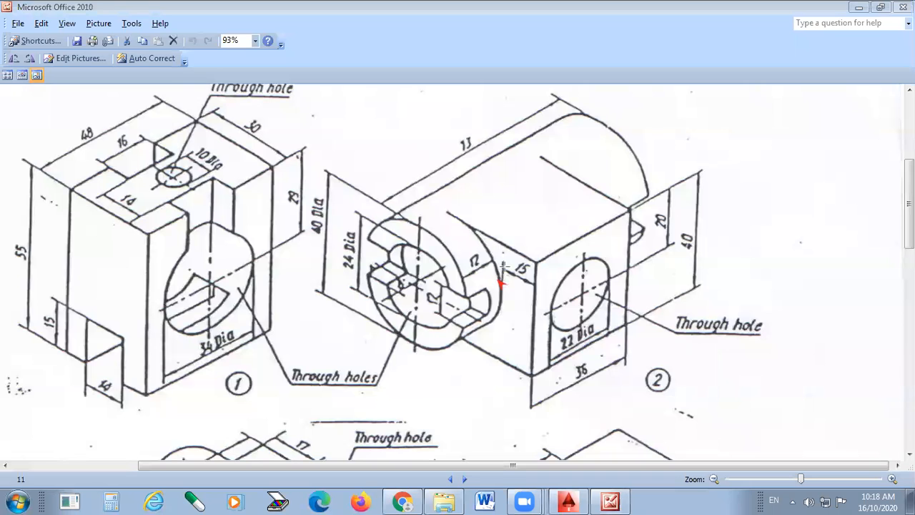
{"action": "left_click_drag", "start_coordinate": [537, 282], "coordinate": [538, 284]}
{"action": "left_click_drag", "start_coordinate": [504, 380], "coordinate": [487, 414]}
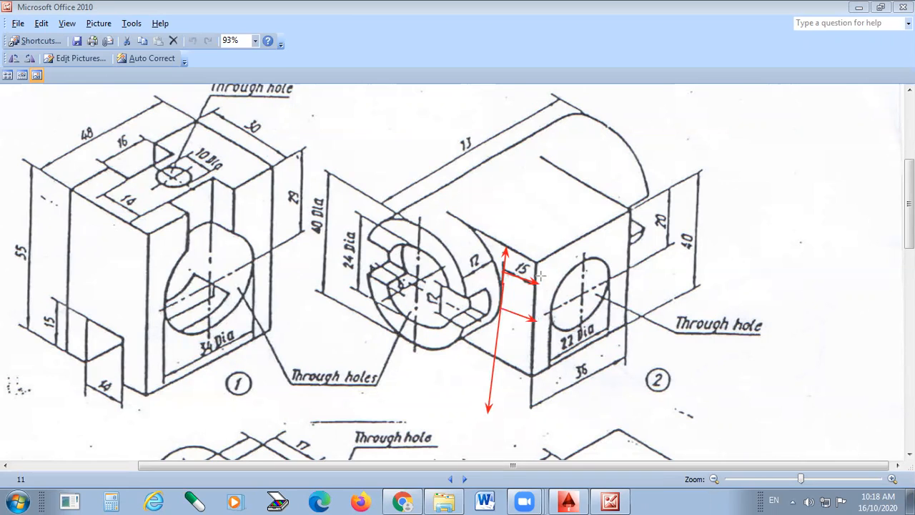
{"action": "left_click_drag", "start_coordinate": [535, 264], "coordinate": [633, 208]}
{"action": "mouse_move", "coordinate": [636, 283]}
{"action": "left_mouse_down"}
{"action": "mouse_move", "coordinate": [630, 334]}
{"action": "mouse_move", "coordinate": [532, 377]}
{"action": "mouse_move", "coordinate": [526, 306]}
{"action": "mouse_move", "coordinate": [534, 272]}
{"action": "left_mouse_up"}
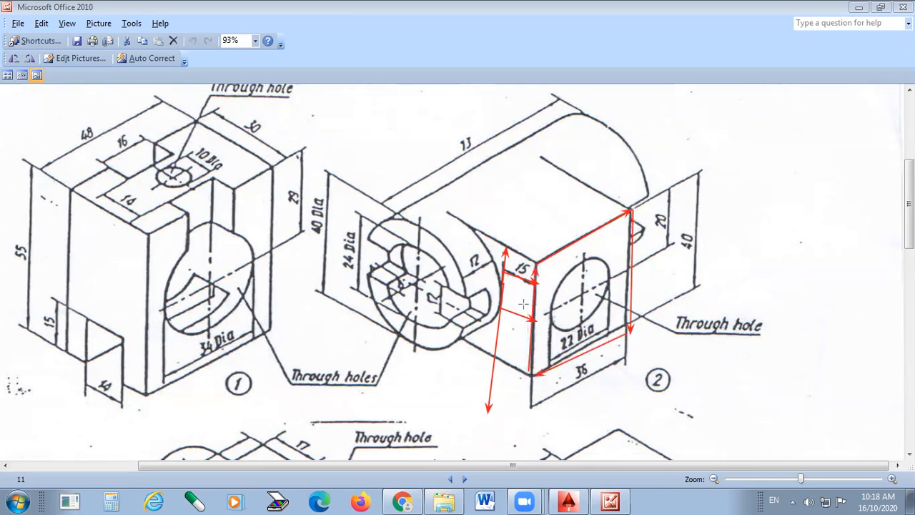
{"action": "left_click_drag", "start_coordinate": [501, 308], "coordinate": [553, 327]}
{"action": "left_click_drag", "start_coordinate": [498, 300], "coordinate": [496, 313]}
{"action": "left_click_drag", "start_coordinate": [503, 292], "coordinate": [502, 316]}
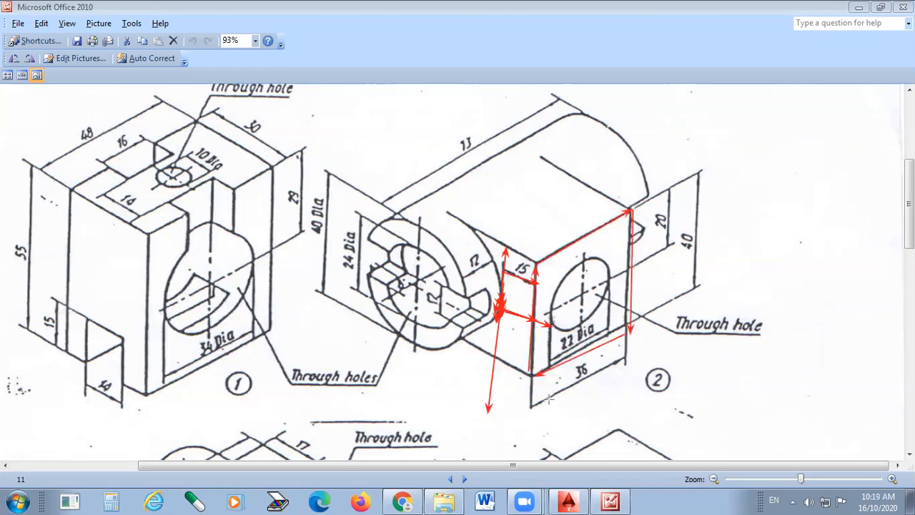
{"action": "left_click_drag", "start_coordinate": [535, 404], "coordinate": [626, 358]}
{"action": "left_click_drag", "start_coordinate": [697, 286], "coordinate": [700, 174]}
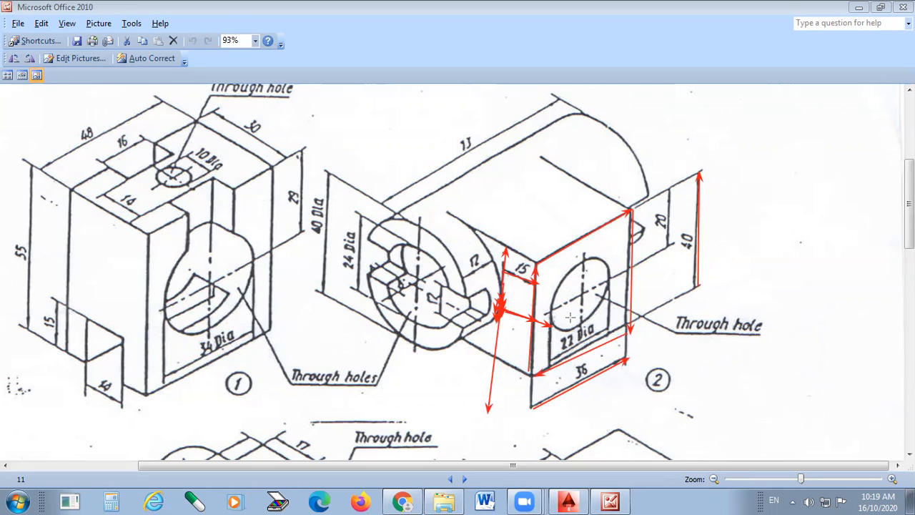
Undo the arrow marks drawn over the side block on figure 2
{"action": "key", "text": "ctrl+z"}
{"action": "key", "text": "ctrl+z"}
{"action": "key", "text": "ctrl+z"}
{"action": "key", "text": "ctrl+z"}
{"action": "key", "text": "ctrl+z"}
{"action": "key", "text": "ctrl+z"}
{"action": "key", "text": "ctrl+z"}
{"action": "key", "text": "ctrl+z"}
{"action": "key", "text": "ctrl+z"}
{"action": "key", "text": "ctrl+z"}
{"action": "key", "text": "ctrl+z"}
{"action": "key", "text": "ctrl+z"}
{"action": "key", "text": "ctrl+z"}
{"action": "key", "text": "ctrl+z"}
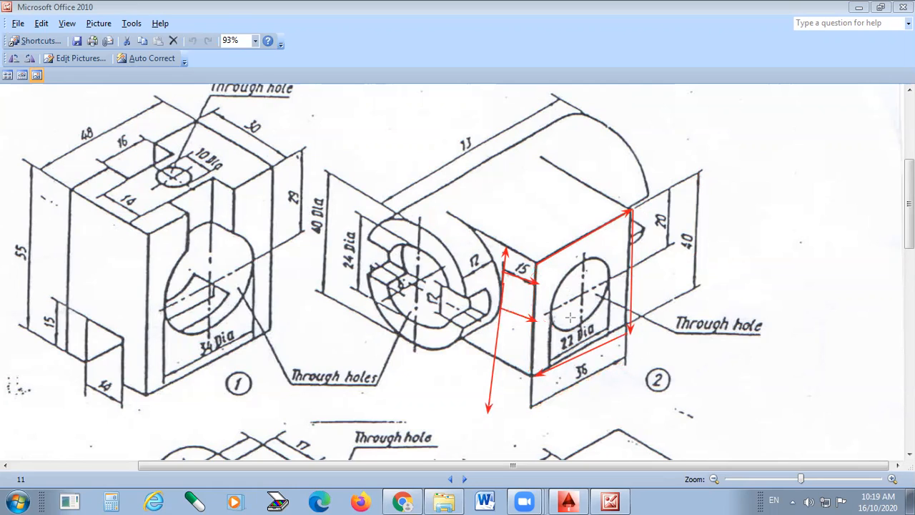
Point out the through hole in the side block's face on figure 2, clear the marks, and return to AutoCAD
{"action": "left_click_drag", "start_coordinate": [645, 374], "coordinate": [552, 322]}
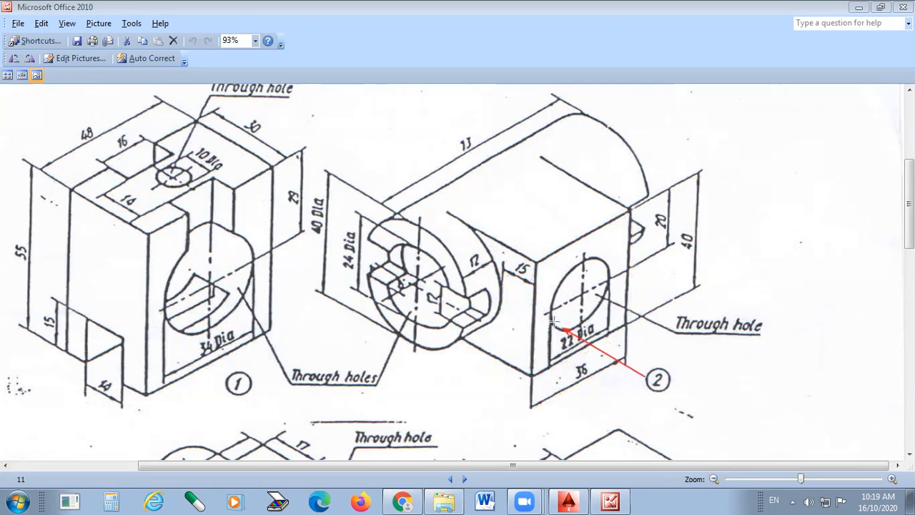
{"action": "mouse_move", "coordinate": [614, 330]}
{"action": "left_mouse_down"}
{"action": "mouse_move", "coordinate": [569, 279]}
{"action": "mouse_move", "coordinate": [590, 289]}
{"action": "left_mouse_up"}
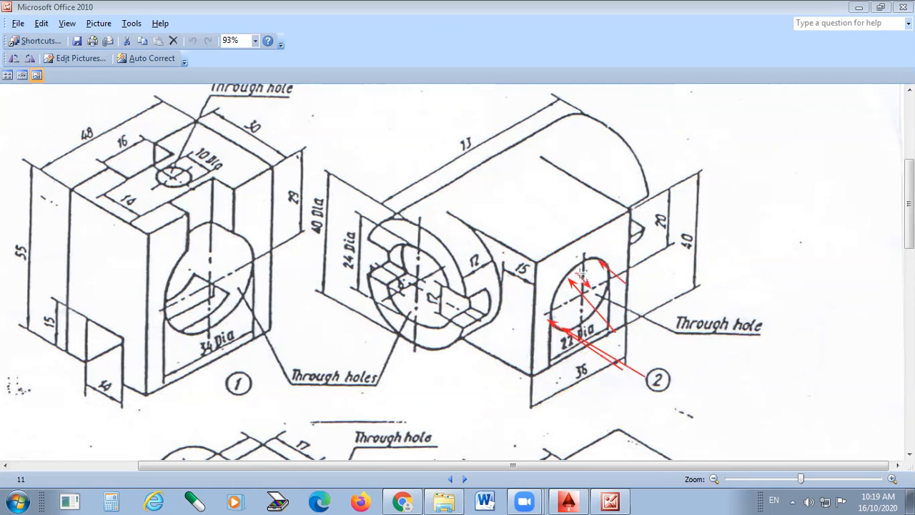
{"action": "left_click_drag", "start_coordinate": [615, 330], "coordinate": [567, 292]}
{"action": "key", "text": "ctrl+z"}
{"action": "key", "text": "ctrl+z"}
{"action": "key", "text": "ctrl+z"}
{"action": "key", "text": "ctrl+z"}
{"action": "key", "text": "ctrl+z"}
{"action": "key", "text": "ctrl+z"}
{"action": "key", "text": "ctrl+z"}
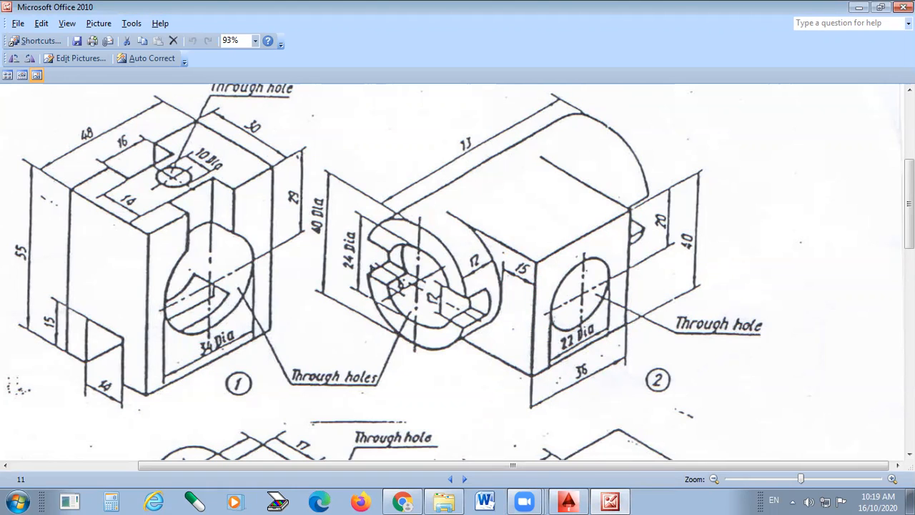
{"action": "key", "text": "alt+Tab"}
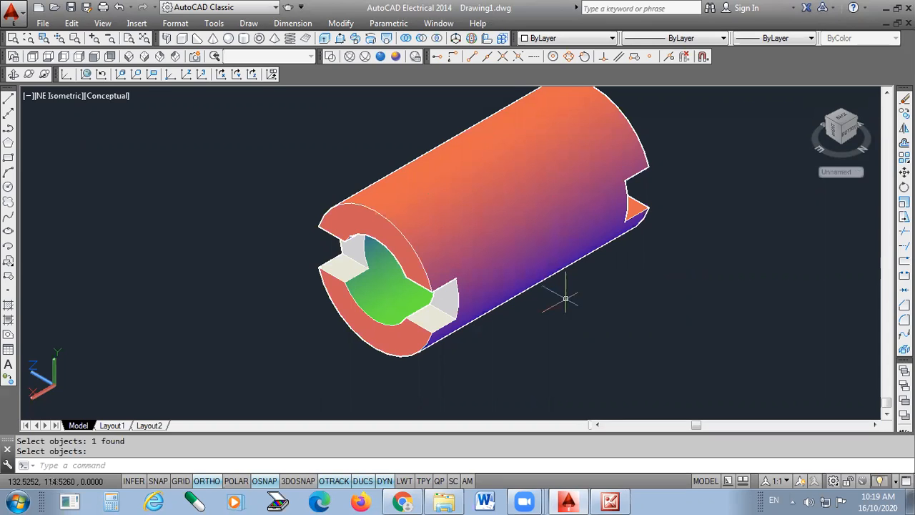
Align the drawing plane with the front view, show the model in SW isometric, and check the side block's offset on figure 2
{"action": "left_click", "coordinate": [94, 57]}
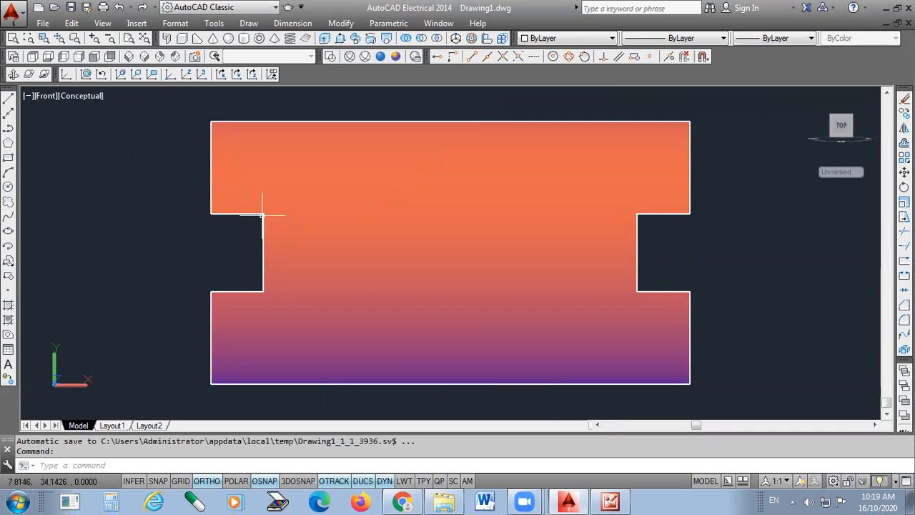
{"action": "left_click", "coordinate": [129, 56]}
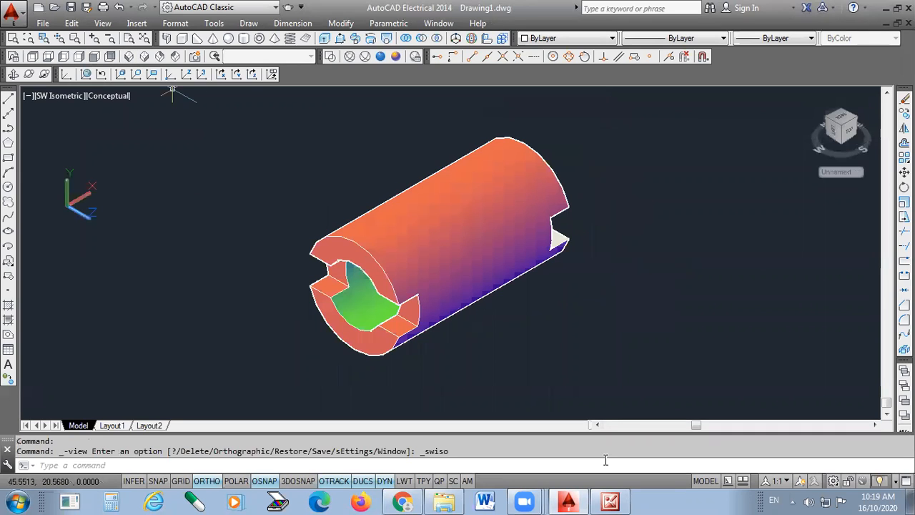
{"action": "left_click", "coordinate": [610, 501]}
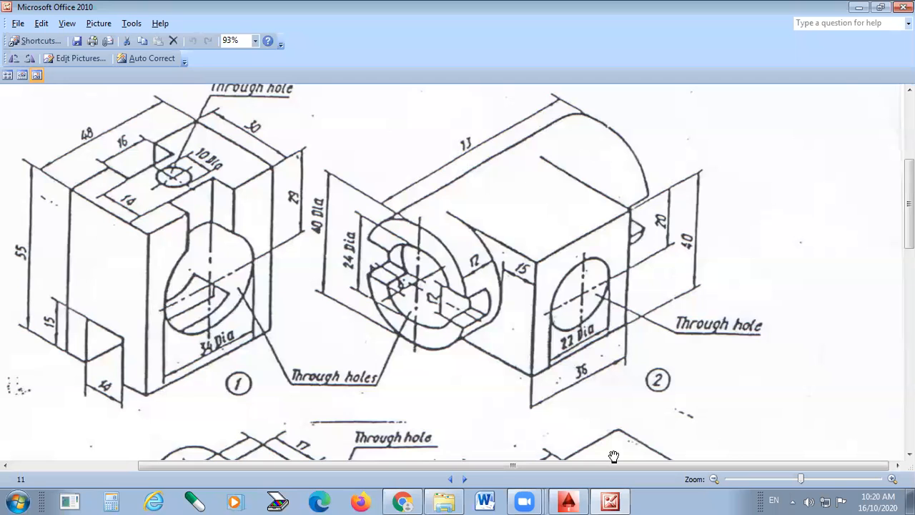
{"action": "left_click", "coordinate": [569, 502]}
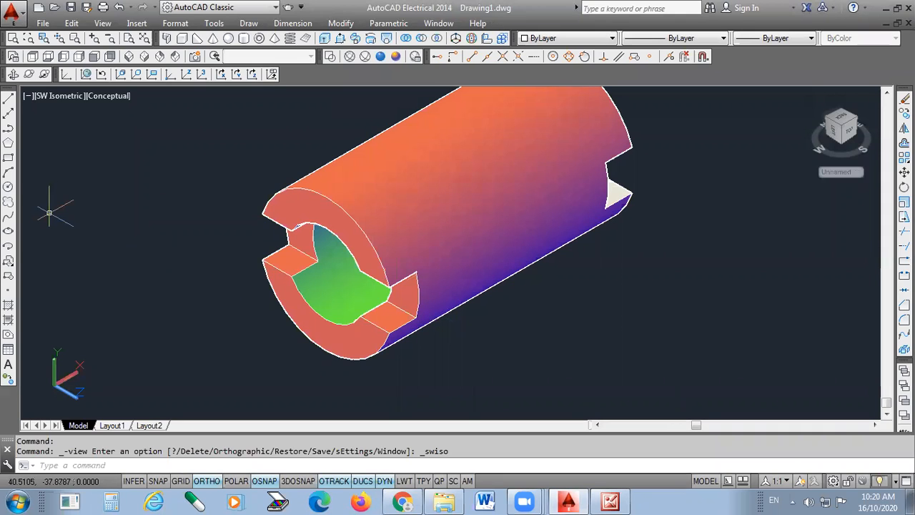
Draw a guide line 15 long in the +Z direction from the midpoint of the near end slot's outer curved edge
{"action": "left_click", "coordinate": [8, 99]}
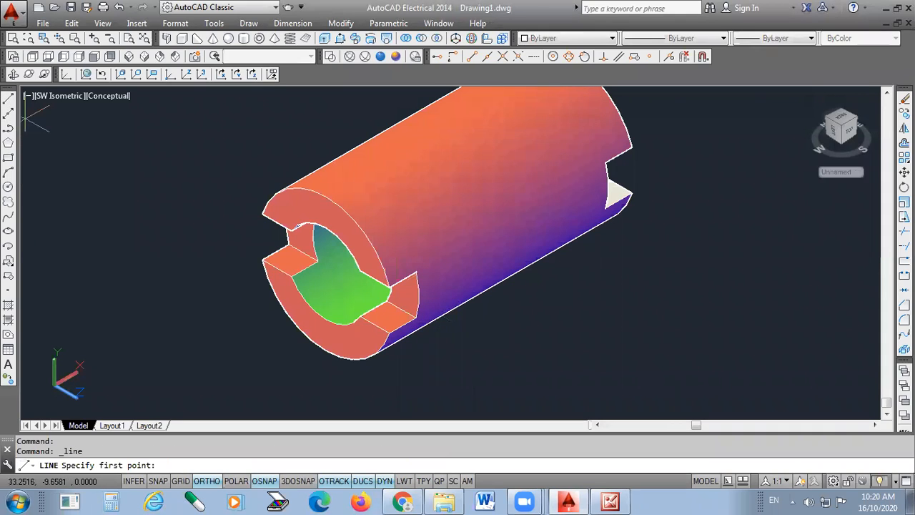
{"action": "left_click", "coordinate": [418, 297]}
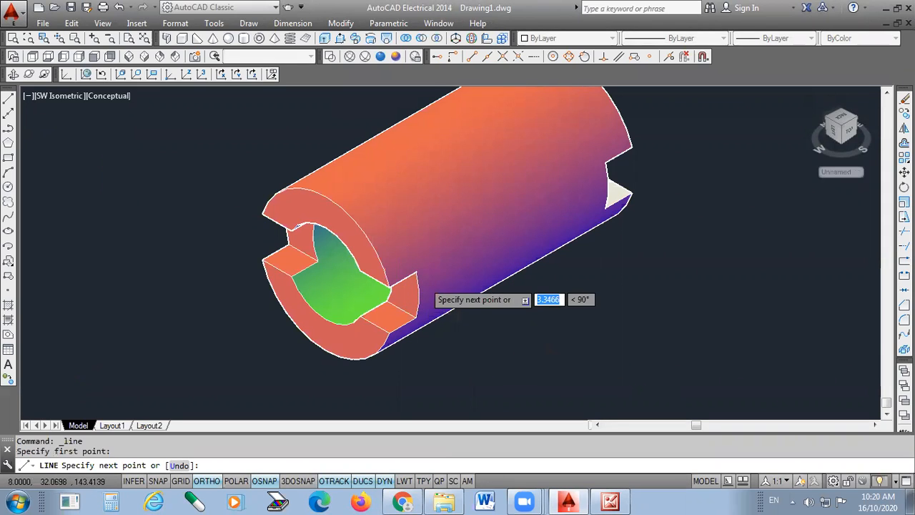
{"action": "scroll", "coordinate": [419, 297], "scroll_direction": "down", "scroll_amount": 2}
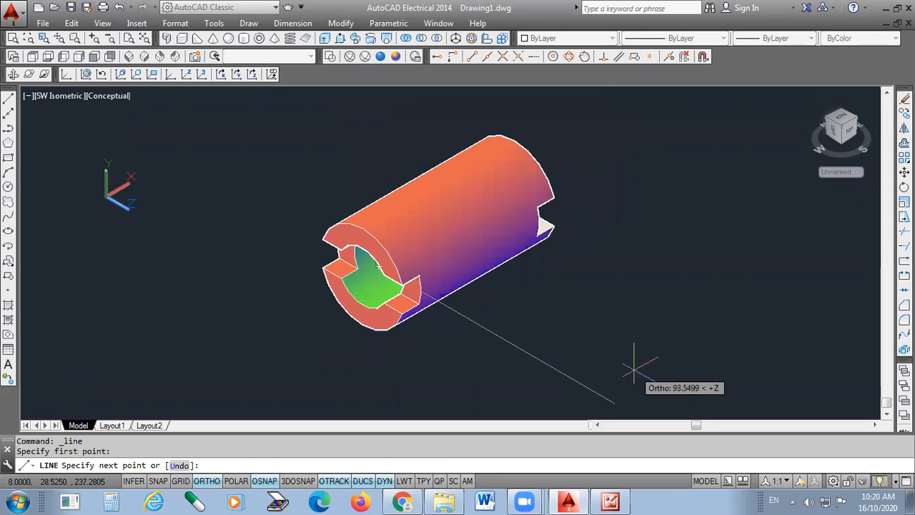
{"action": "type", "text": "1"}
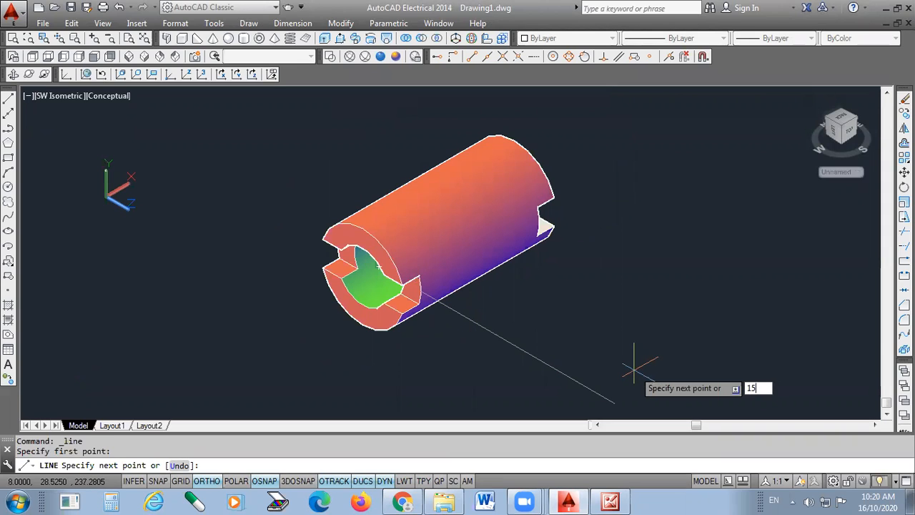
{"action": "type", "text": "5"}
{"action": "key", "text": "Return"}
{"action": "key", "text": "Return"}
{"action": "scroll", "coordinate": [472, 309], "scroll_direction": "up", "scroll_amount": 2}
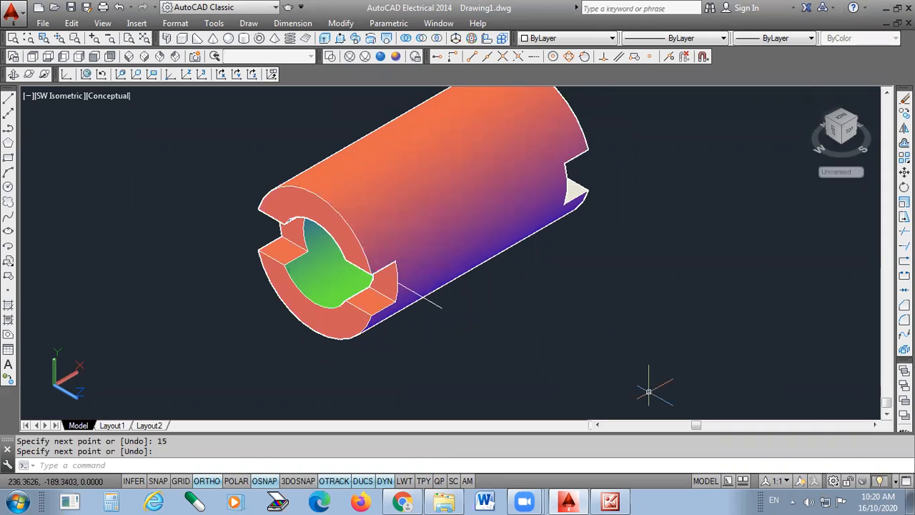
Trace the side block's offset, width and height on figure 2 with arrows, clear the marks, and return to AutoCAD
{"action": "key", "text": "alt+Tab"}
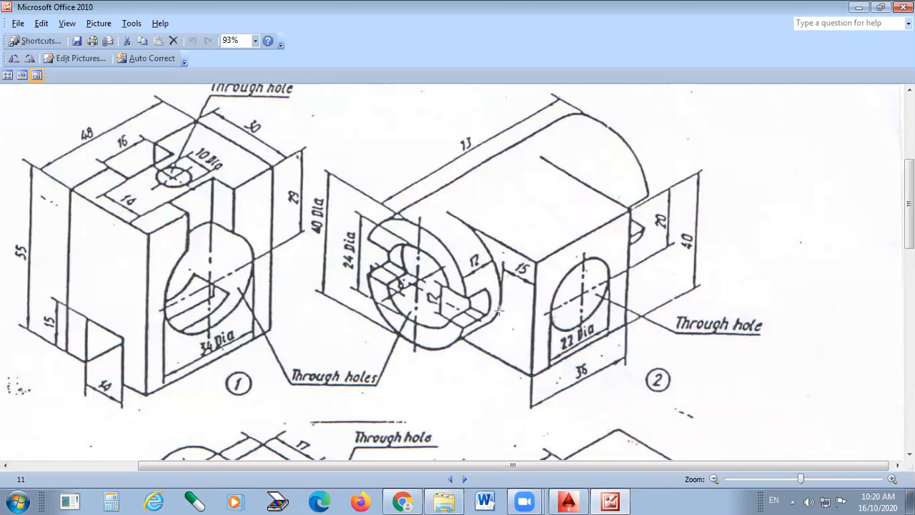
{"action": "left_click_drag", "start_coordinate": [498, 306], "coordinate": [532, 319]}
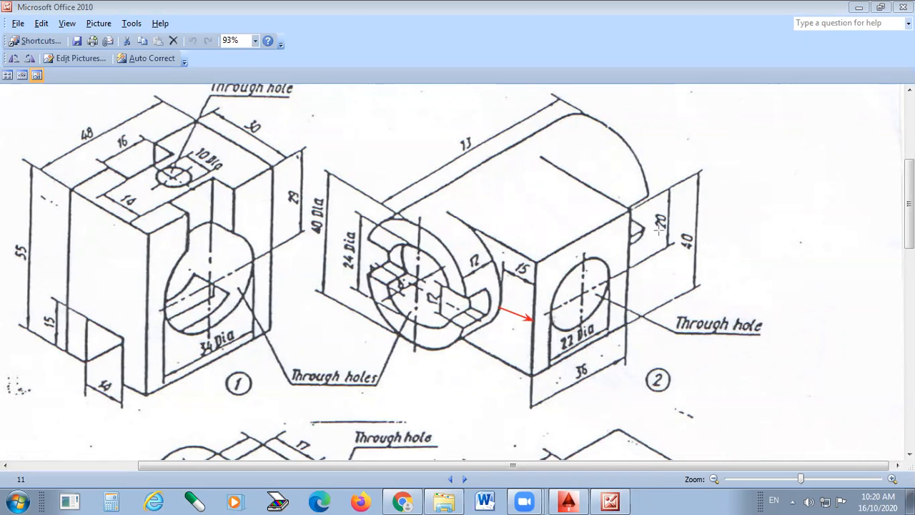
{"action": "mouse_move", "coordinate": [532, 374]}
{"action": "left_mouse_down"}
{"action": "mouse_move", "coordinate": [618, 341]}
{"action": "mouse_move", "coordinate": [638, 318]}
{"action": "mouse_move", "coordinate": [627, 327]}
{"action": "mouse_move", "coordinate": [628, 208]}
{"action": "left_mouse_up"}
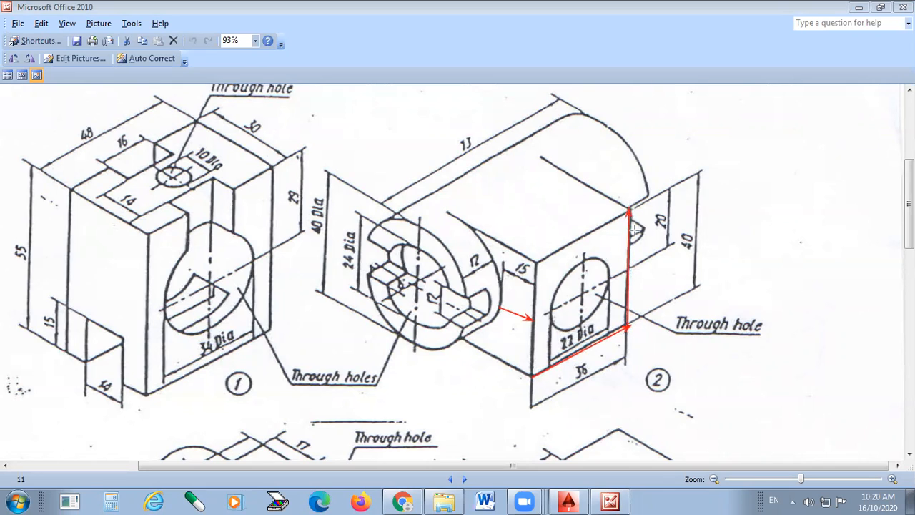
{"action": "key", "text": "ctrl+z"}
{"action": "key", "text": "Escape"}
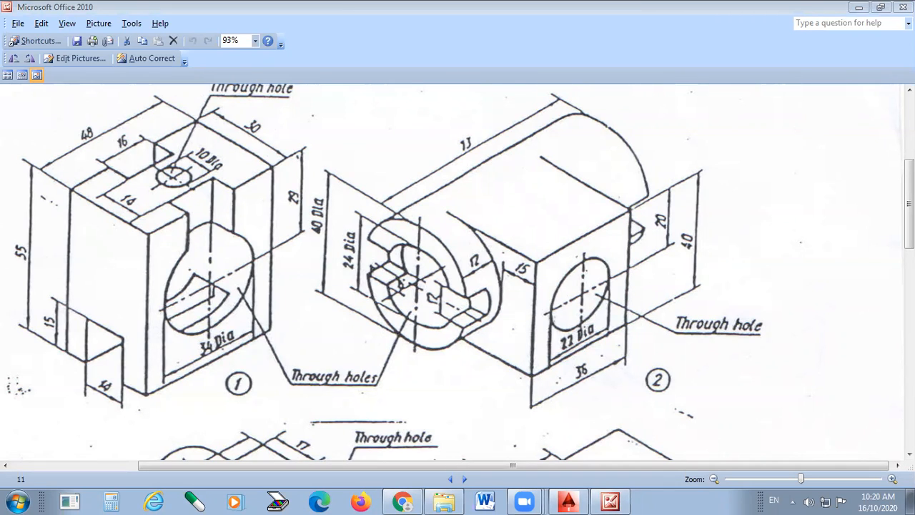
{"action": "left_click", "coordinate": [569, 502]}
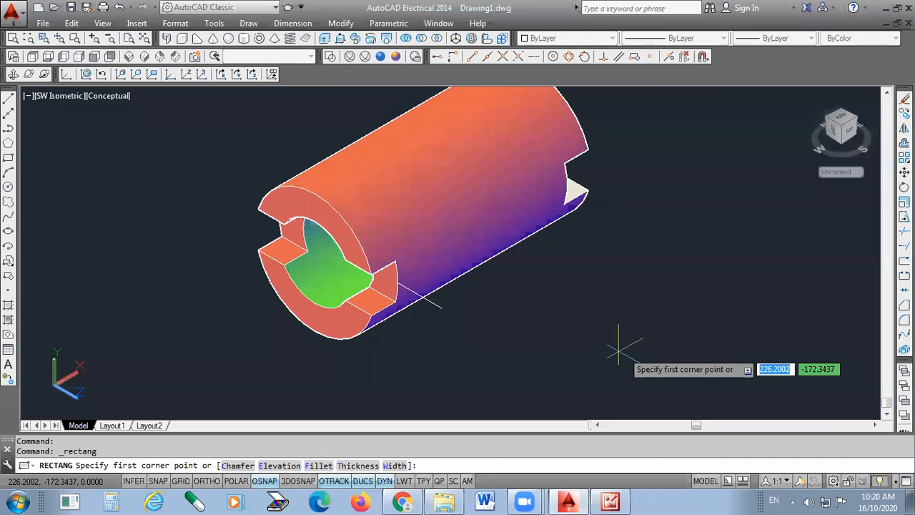
Draw a rectangle 36 long and 40 wide in the empty space beside the cylinder for the block's face
{"action": "left_click", "coordinate": [618, 351]}
{"action": "type", "text": "d"}
{"action": "key", "text": "Return"}
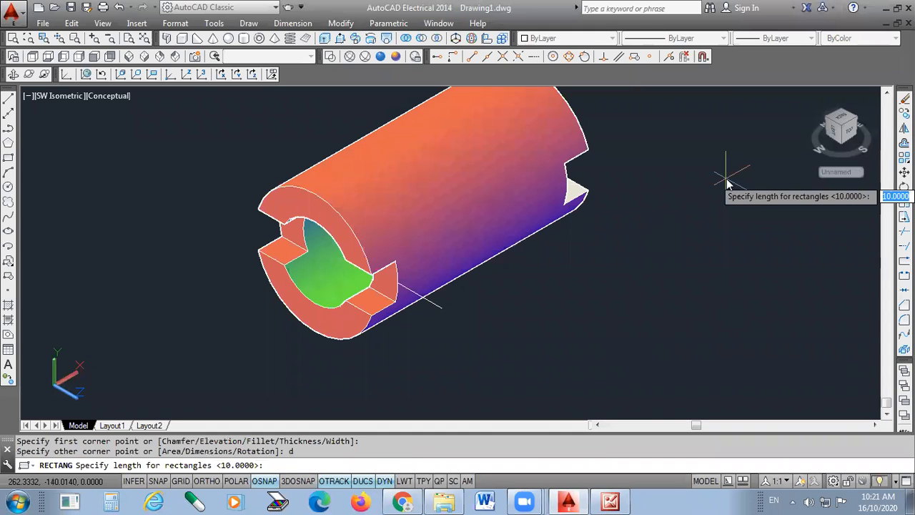
{"action": "type", "text": "36"}
{"action": "key", "text": "Return"}
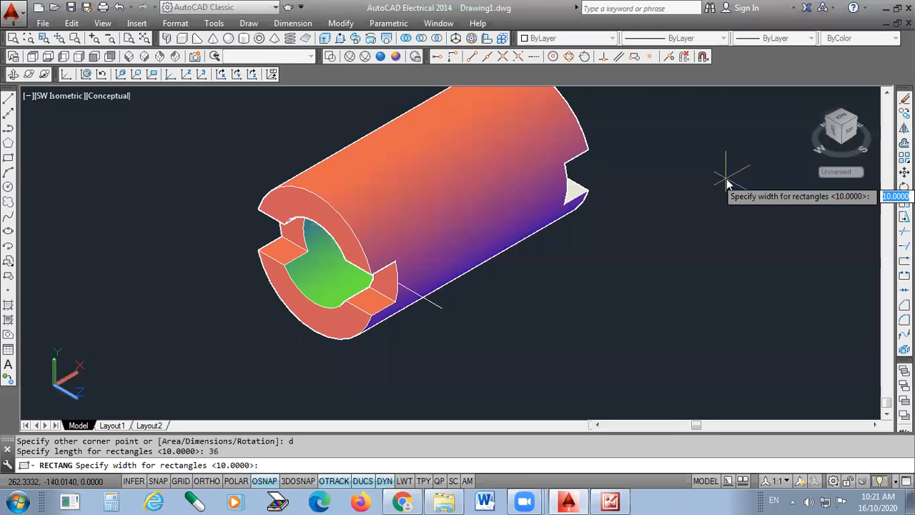
{"action": "type", "text": "40"}
{"action": "key", "text": "Return"}
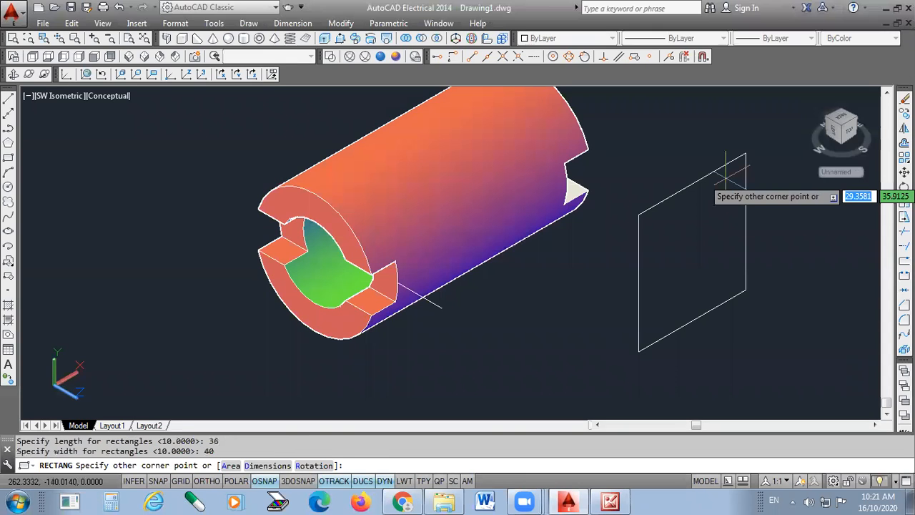
{"action": "left_click", "coordinate": [726, 177]}
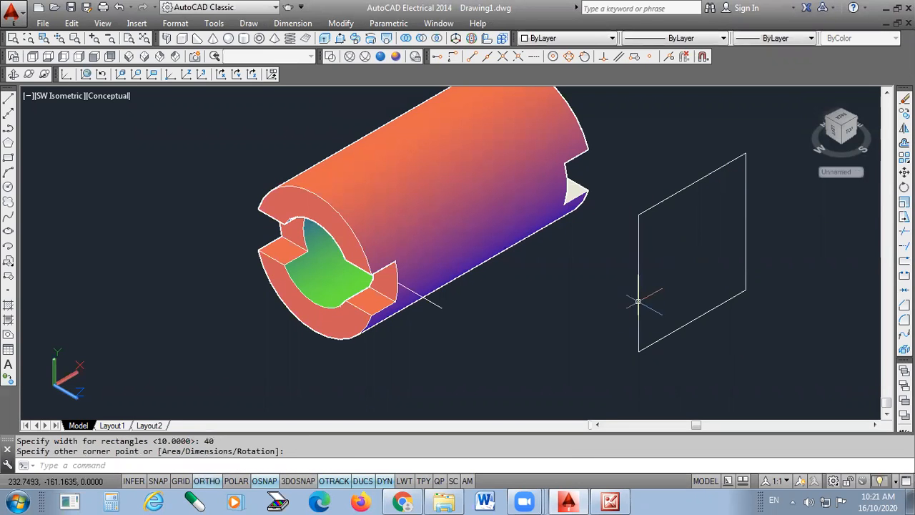
Change the 36 by 40 rectangle's colour to cyan
{"action": "left_click", "coordinate": [683, 259]}
{"action": "left_click", "coordinate": [619, 320]}
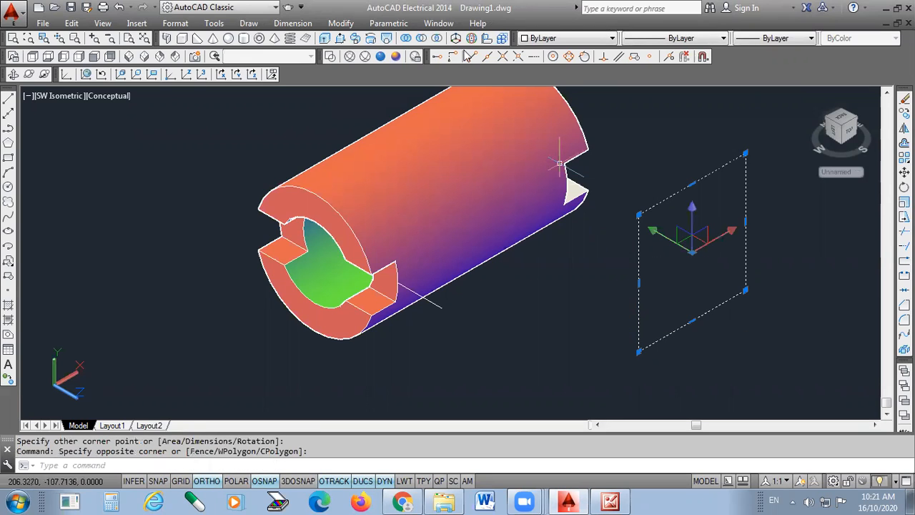
{"action": "left_click", "coordinate": [565, 39]}
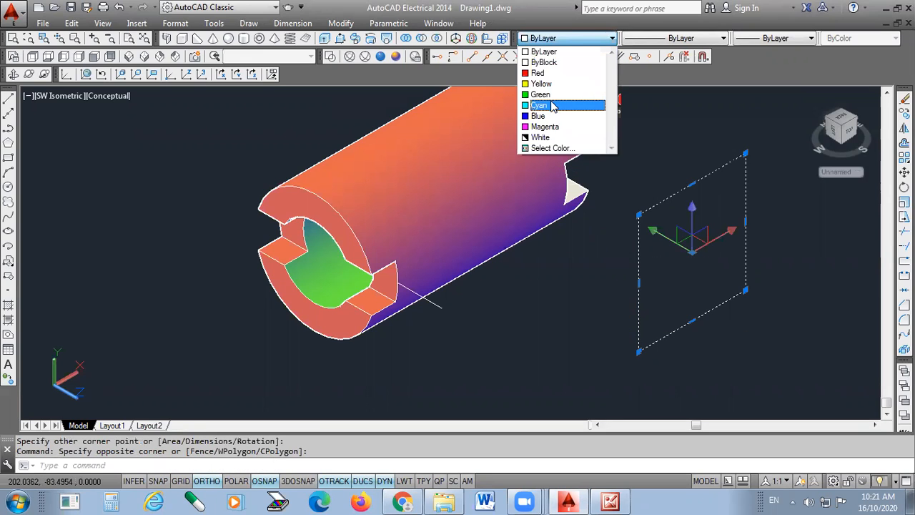
{"action": "left_click", "coordinate": [539, 105]}
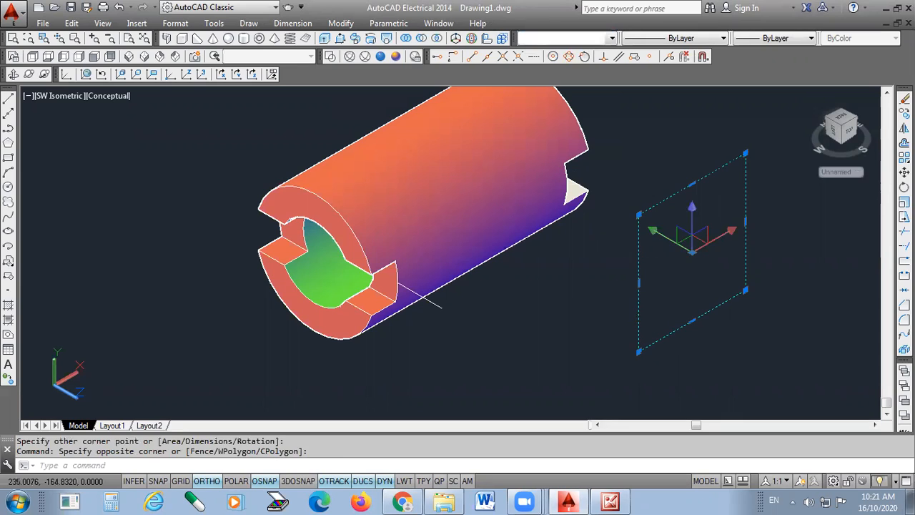
{"action": "key", "text": "Escape"}
Move the cyan rectangle from the midpoint of its near vertical edge to the free end of the guide line
{"action": "left_click", "coordinate": [706, 239]}
{"action": "left_click", "coordinate": [637, 291]}
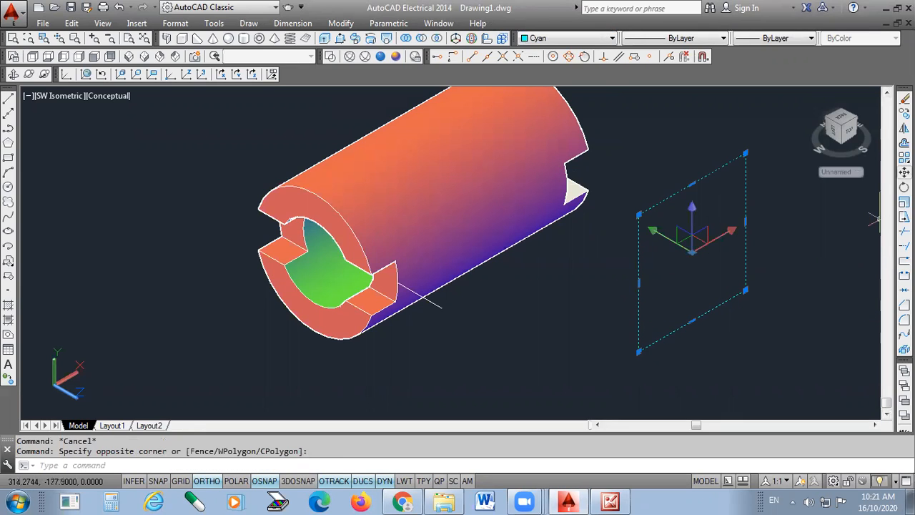
{"action": "left_click", "coordinate": [904, 172]}
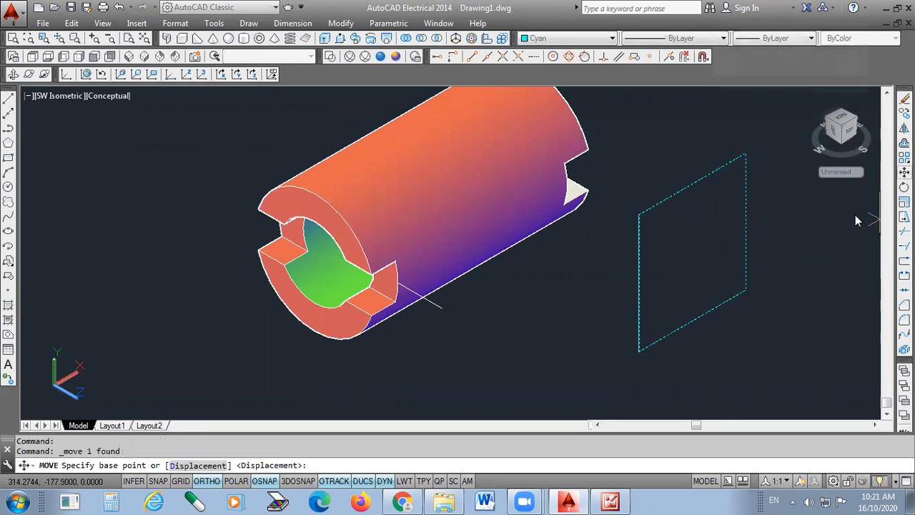
{"action": "left_click", "coordinate": [639, 285]}
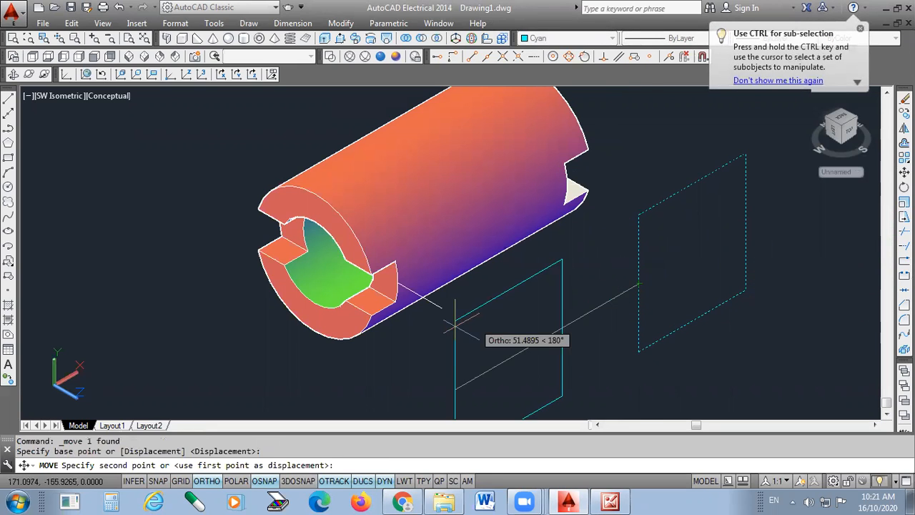
{"action": "scroll", "coordinate": [433, 372], "scroll_direction": "up", "scroll_amount": 3}
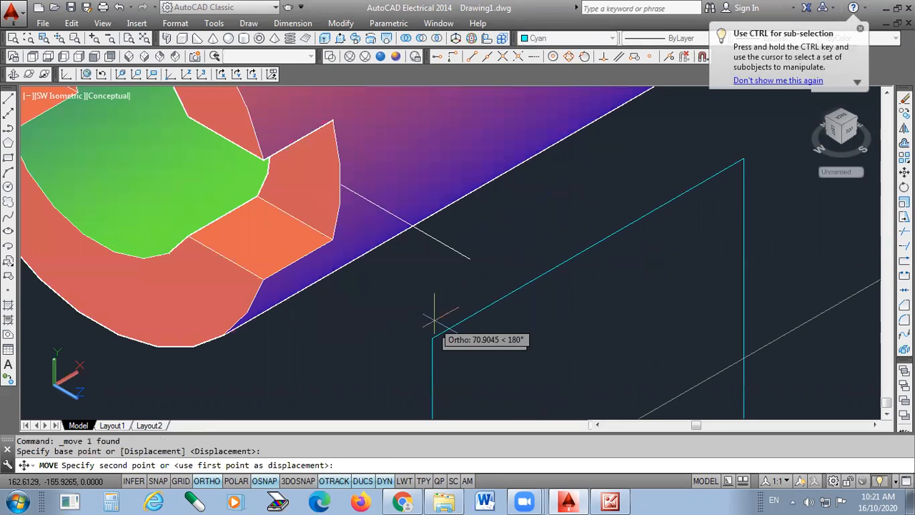
{"action": "left_click", "coordinate": [470, 259]}
{"action": "scroll", "coordinate": [578, 265], "scroll_direction": "down", "scroll_amount": 3}
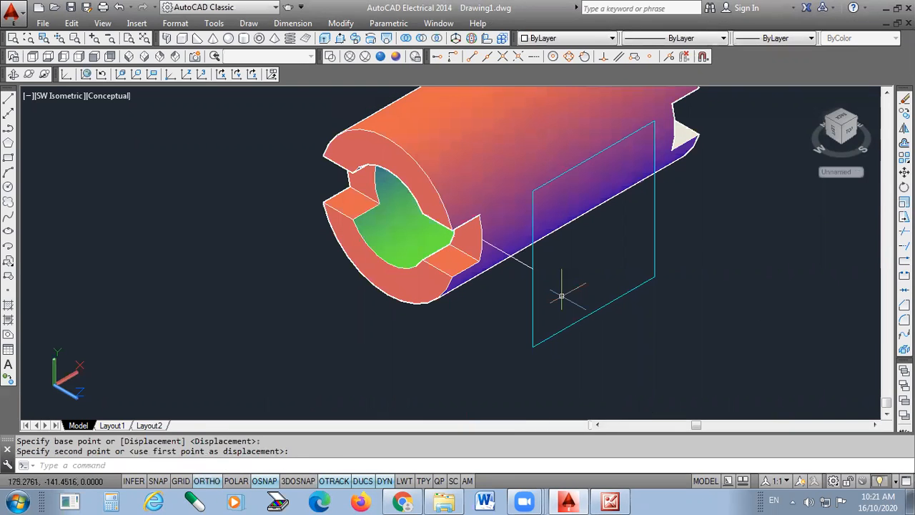
Erase the guide line between the cylinder's slot and the cyan rectangle
{"action": "left_click", "coordinate": [527, 266]}
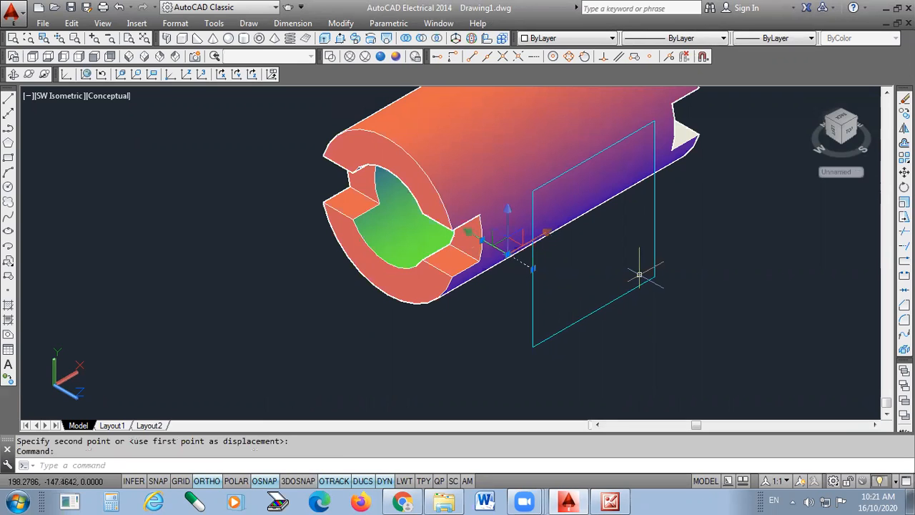
{"action": "key", "text": "Delete"}
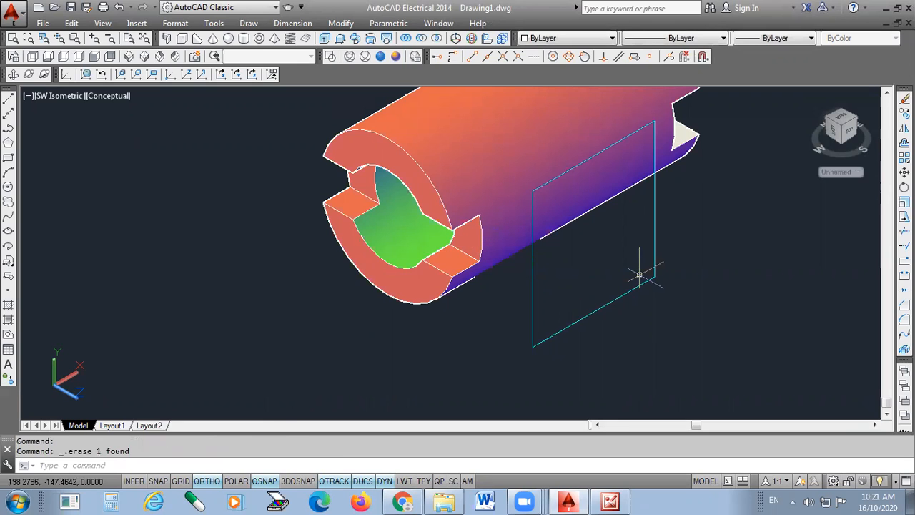
{"action": "scroll", "coordinate": [567, 238], "scroll_direction": "up", "scroll_amount": 3}
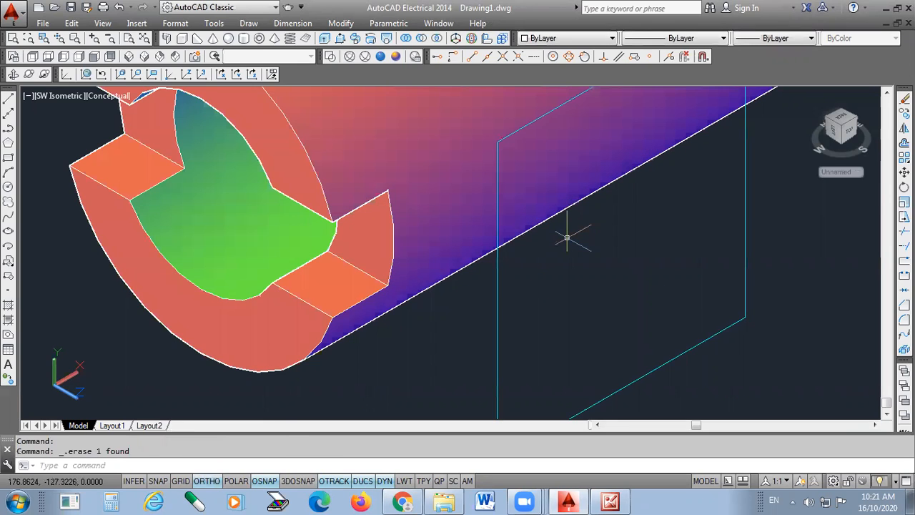
{"action": "scroll", "coordinate": [567, 238], "scroll_direction": "down", "scroll_amount": 6}
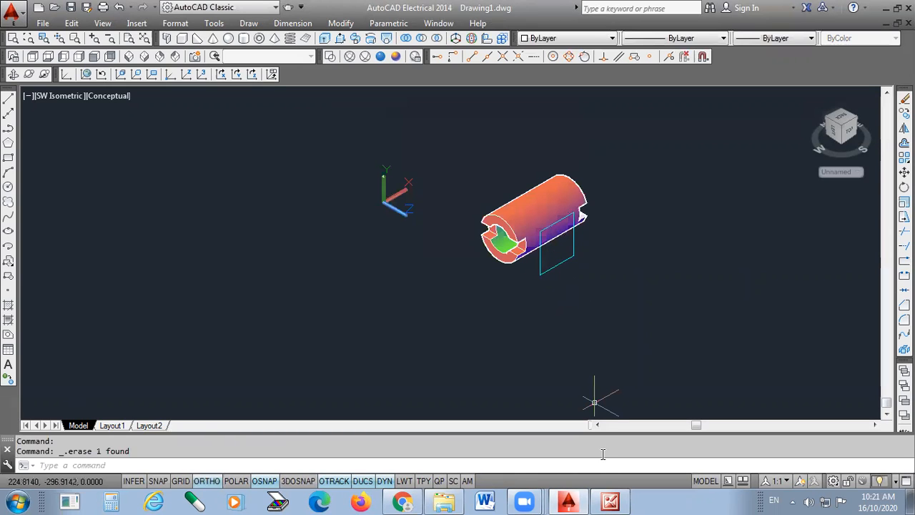
Check reference figure 2, and extrude the cyan rectangle toward the cylinder up to the top quadrant of the cylinder's near end circle
{"action": "key", "text": "alt+Tab"}
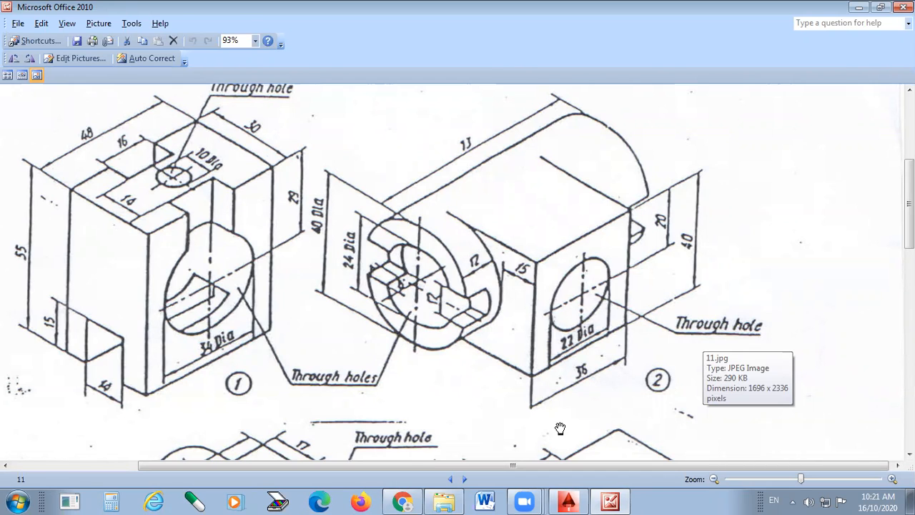
{"action": "left_click", "coordinate": [568, 502]}
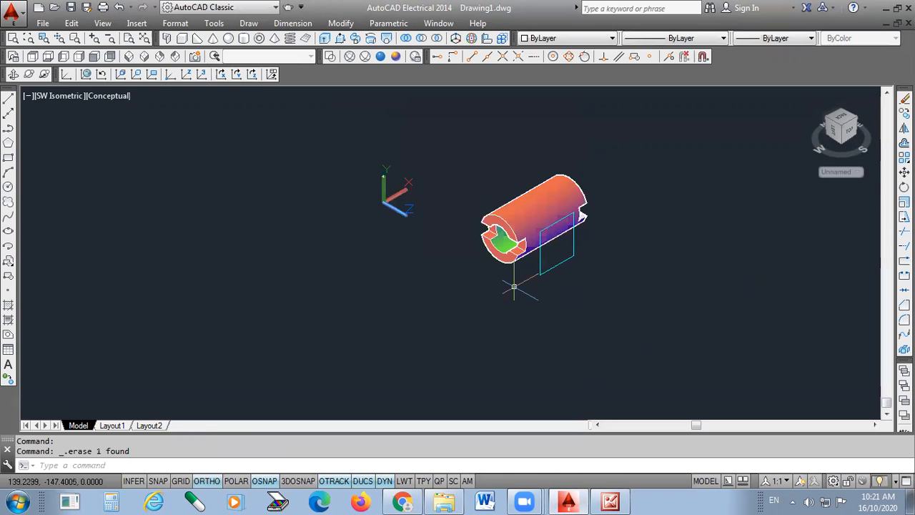
{"action": "scroll", "coordinate": [514, 287], "scroll_direction": "up", "scroll_amount": 2}
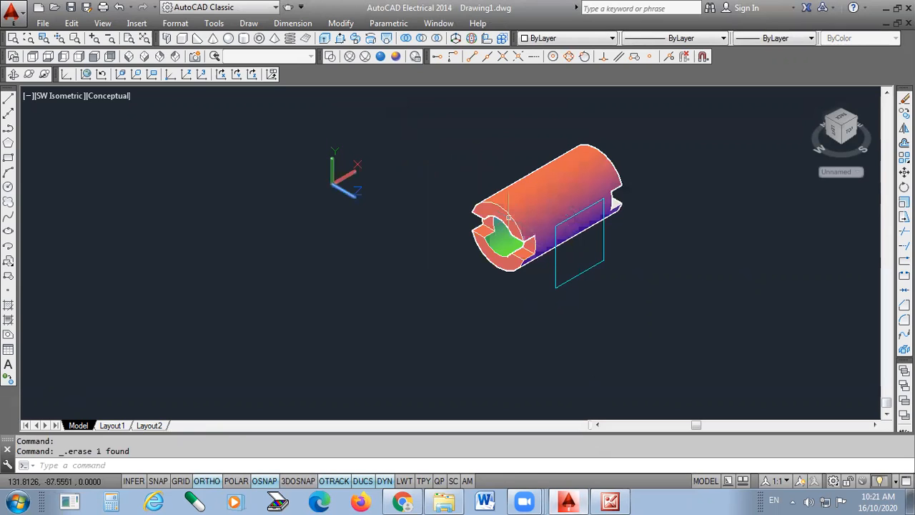
{"action": "scroll", "coordinate": [529, 233], "scroll_direction": "up", "scroll_amount": 2}
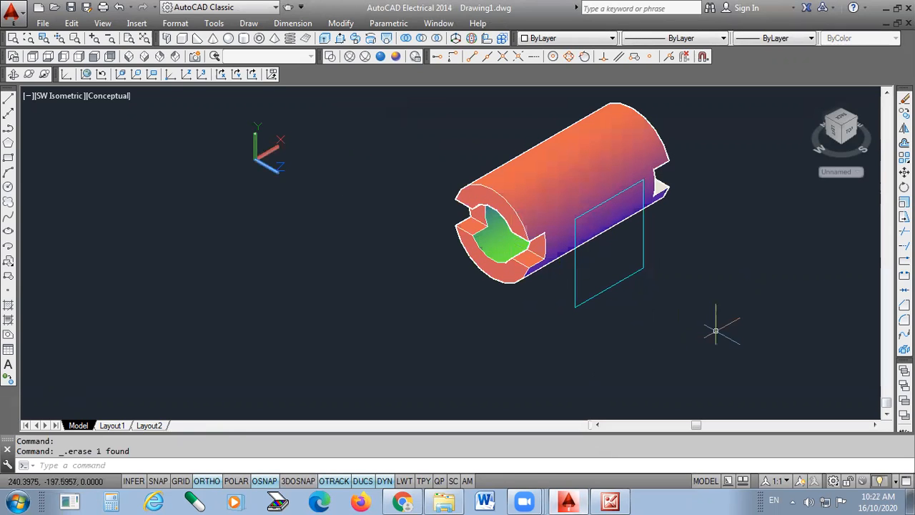
{"action": "left_click", "coordinate": [326, 38]}
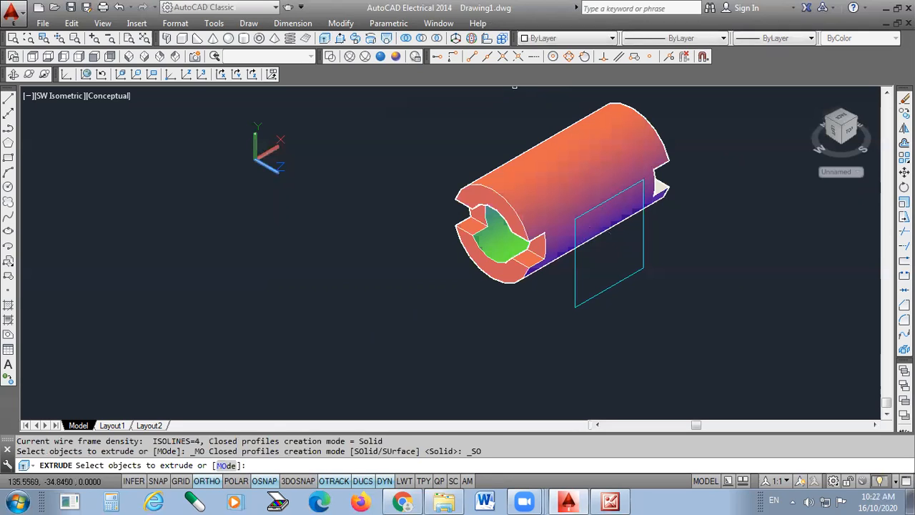
{"action": "left_click", "coordinate": [591, 300]}
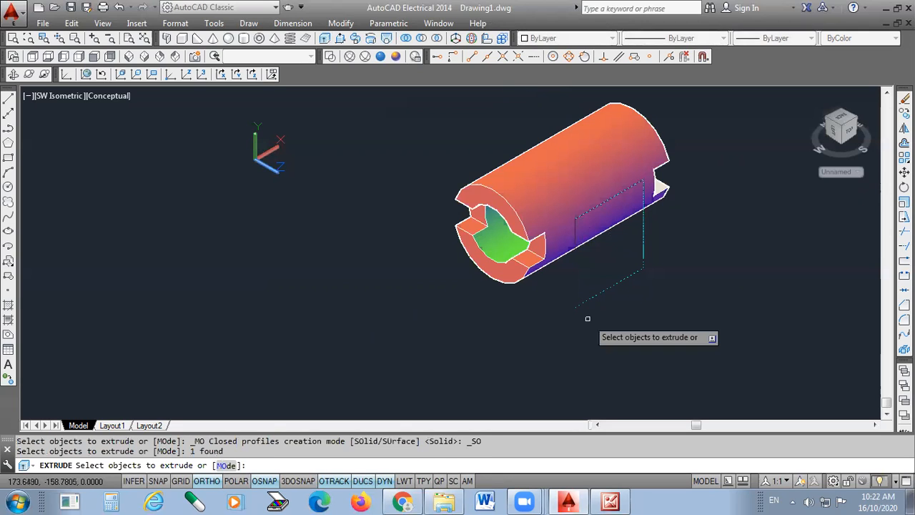
{"action": "key", "text": "Return"}
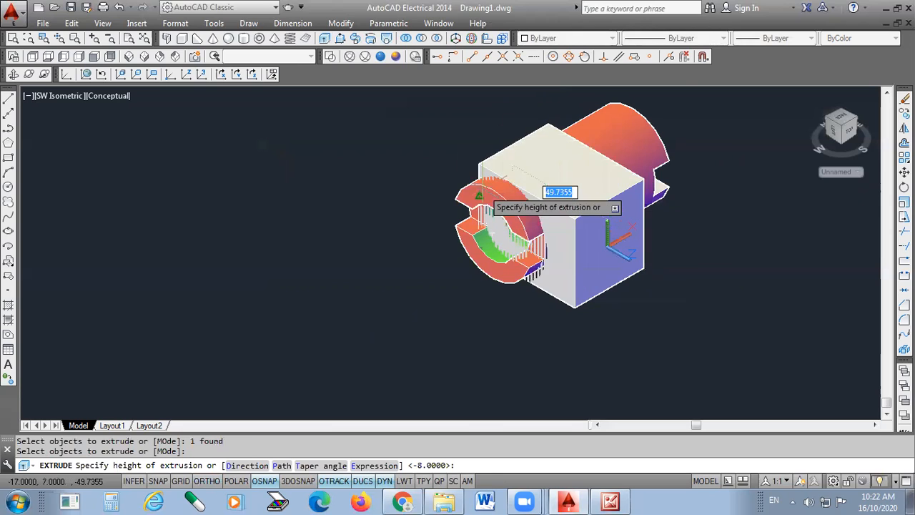
{"action": "scroll", "coordinate": [496, 151], "scroll_direction": "up", "scroll_amount": 2}
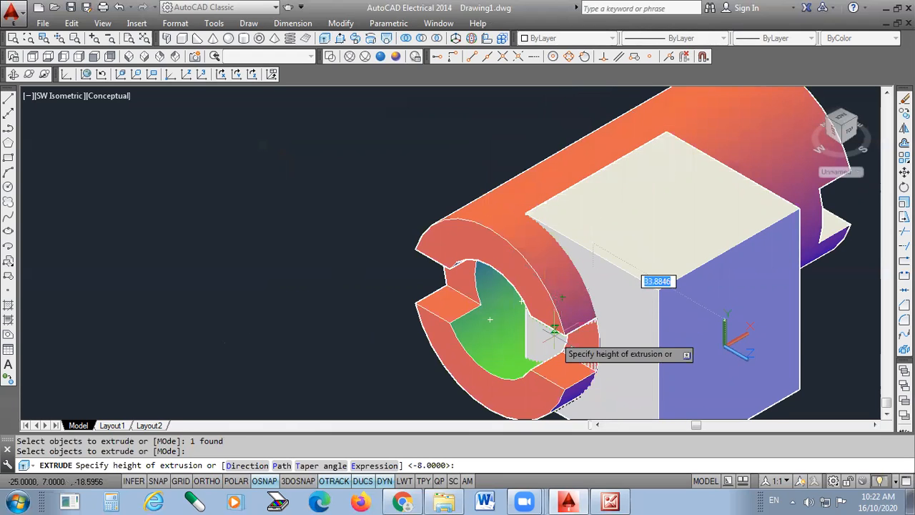
{"action": "scroll", "coordinate": [552, 324], "scroll_direction": "down", "scroll_amount": 2}
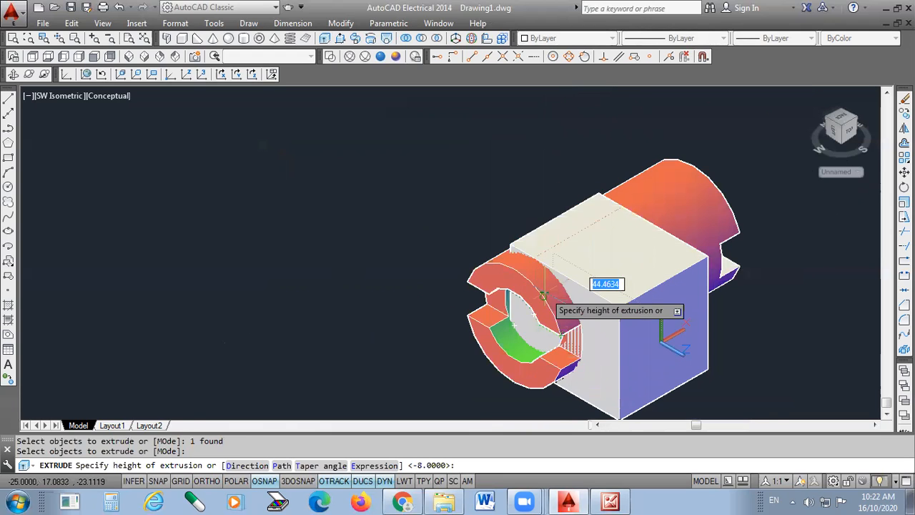
{"action": "scroll", "coordinate": [537, 286], "scroll_direction": "up", "scroll_amount": 3}
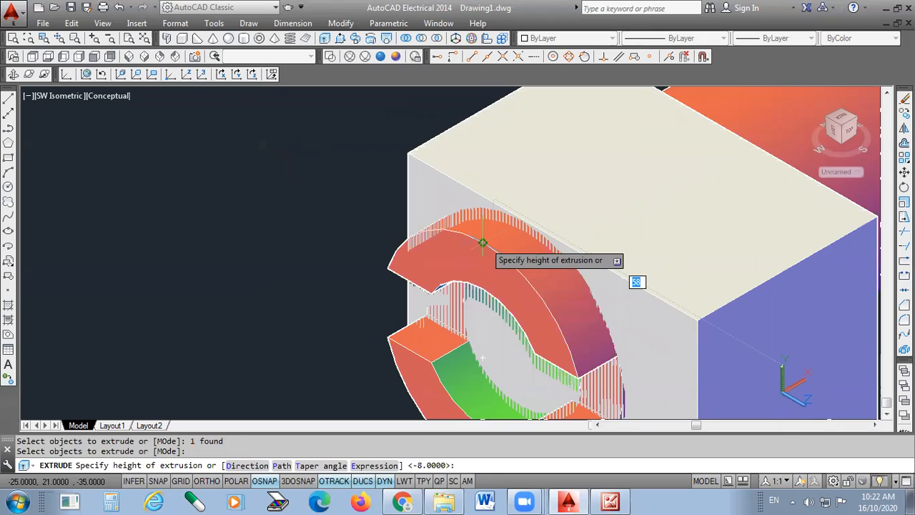
{"action": "left_click", "coordinate": [485, 242]}
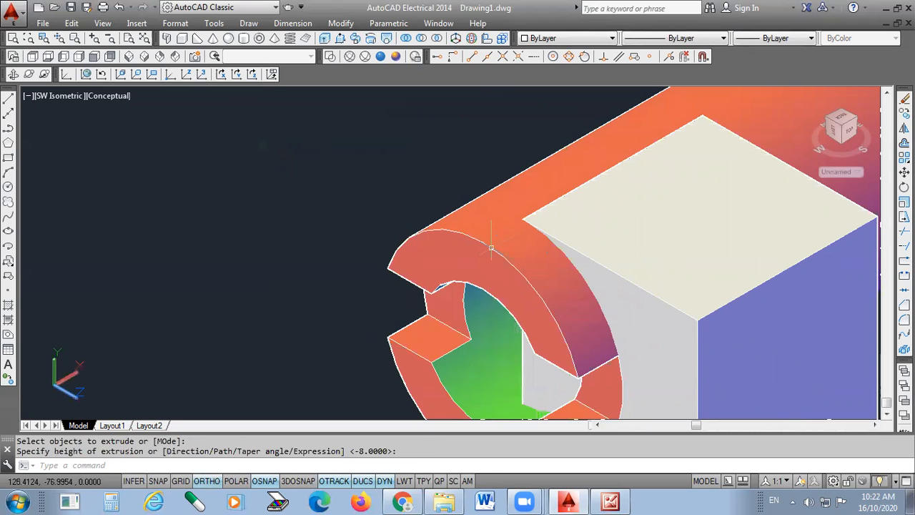
Change the colour of the extruded side block to cyan
{"action": "scroll", "coordinate": [549, 204], "scroll_direction": "down", "scroll_amount": 3}
{"action": "scroll", "coordinate": [615, 263], "scroll_direction": "up", "scroll_amount": 2}
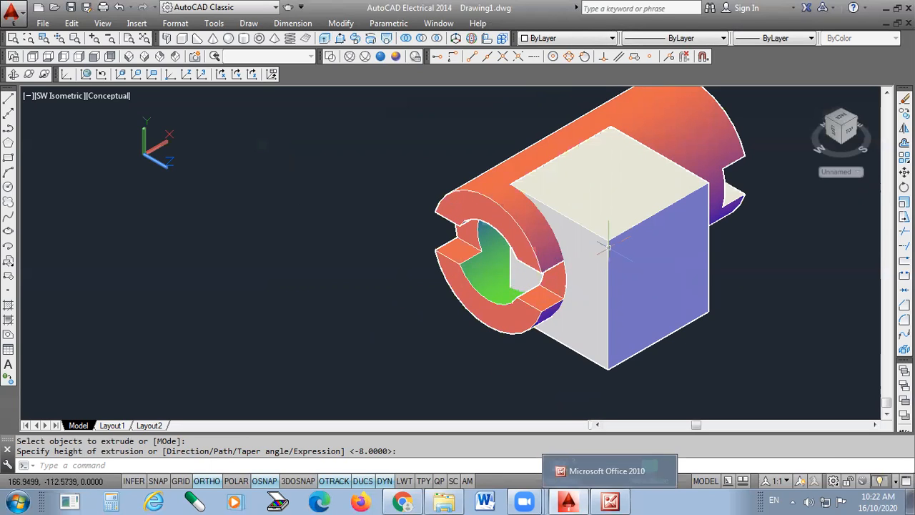
{"action": "key", "text": "Return"}
{"action": "left_click", "coordinate": [543, 39]}
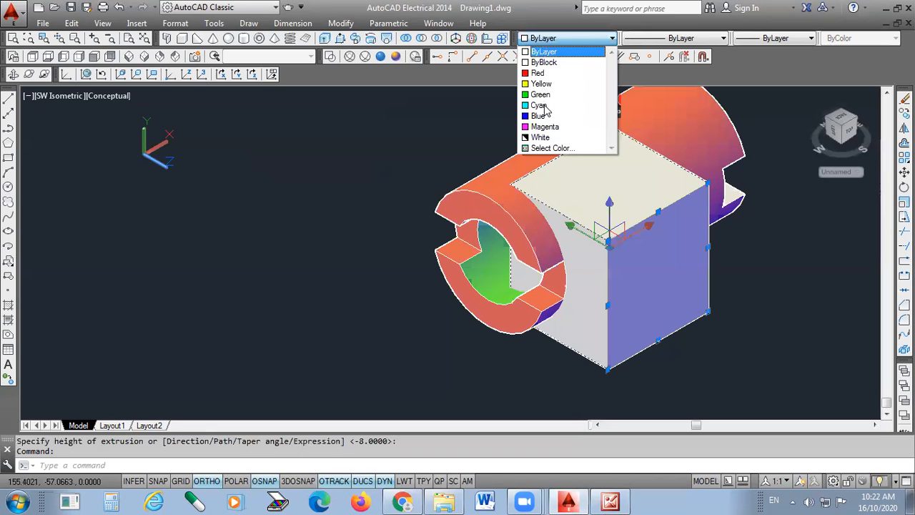
{"action": "left_click", "coordinate": [539, 105]}
{"action": "key", "text": "Escape"}
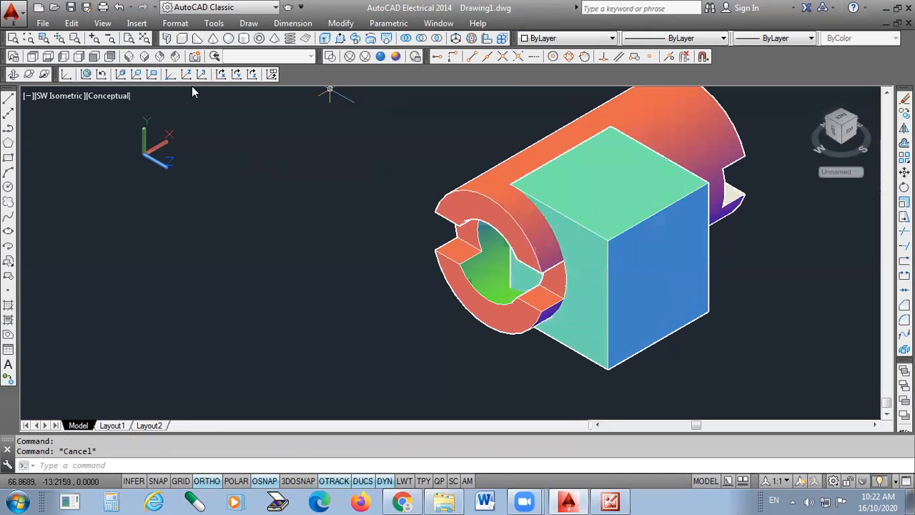
Orbit the model to compare the block and cylinder with reference figure 2, and restore the SW Isometric view
{"action": "left_click", "coordinate": [28, 74]}
{"action": "left_click_drag", "start_coordinate": [574, 288], "coordinate": [639, 161]}
{"action": "left_click_drag", "start_coordinate": [507, 224], "coordinate": [577, 161]}
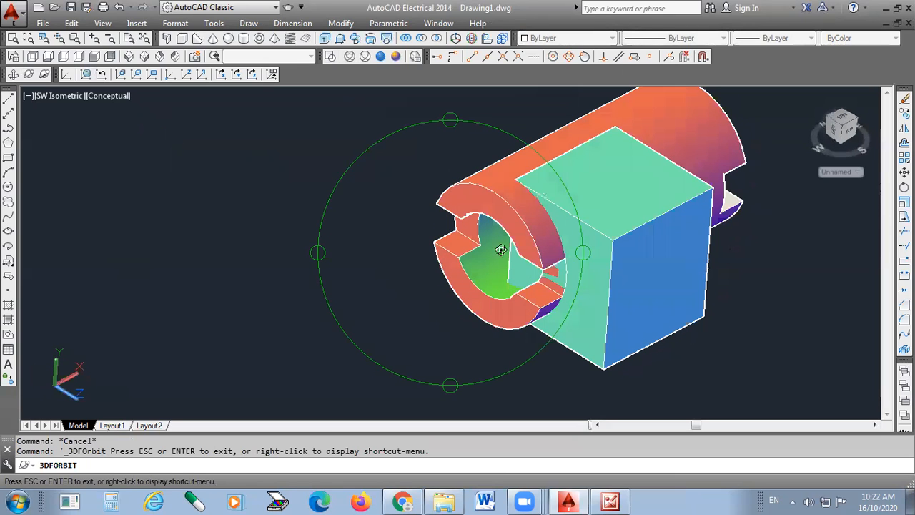
{"action": "left_click_drag", "start_coordinate": [500, 249], "coordinate": [494, 256]}
{"action": "right_click", "coordinate": [556, 208]}
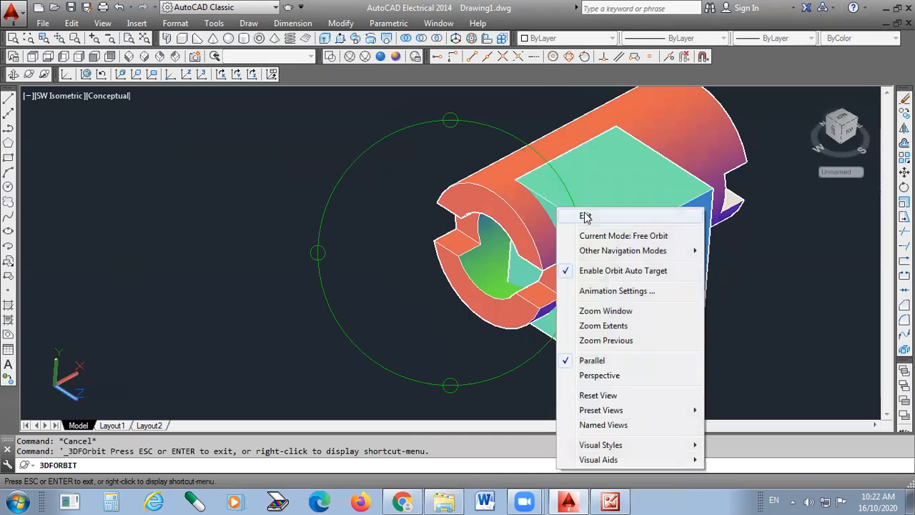
{"action": "left_click", "coordinate": [584, 211]}
{"action": "scroll", "coordinate": [488, 300], "scroll_direction": "up", "scroll_amount": 3}
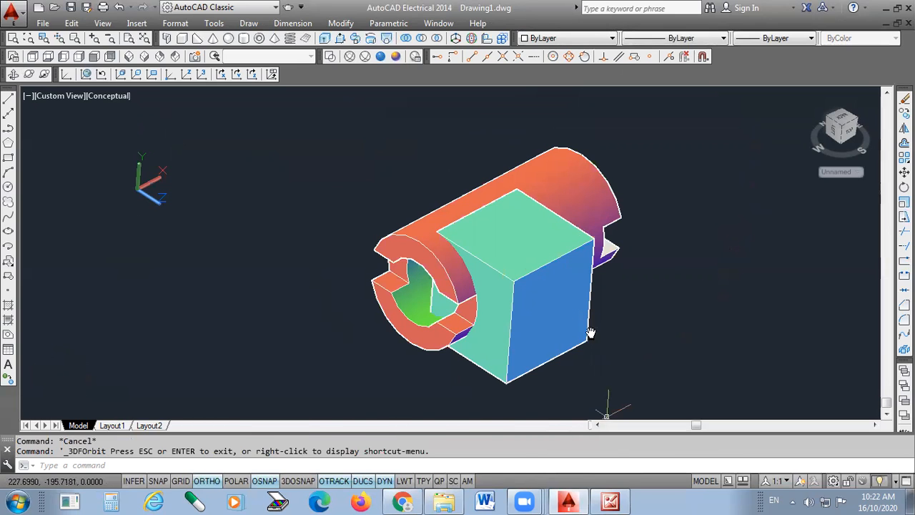
{"action": "key", "text": "alt+Tab"}
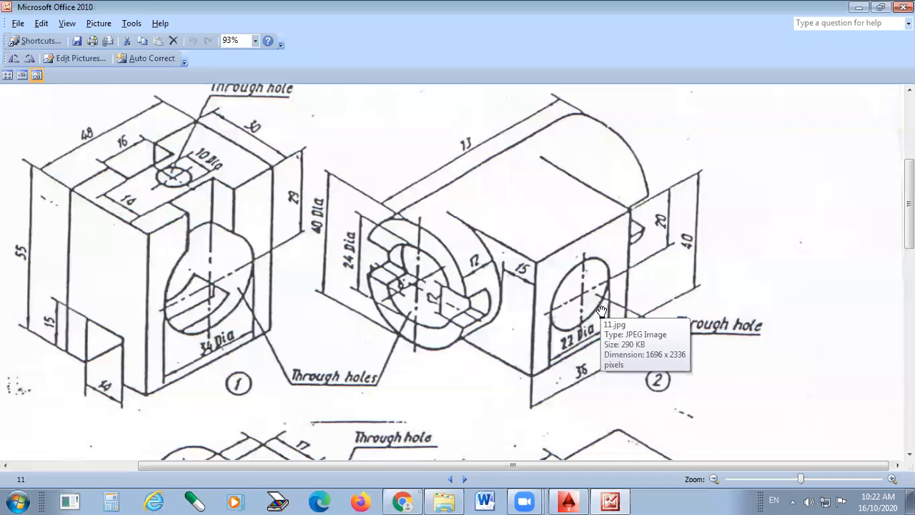
{"action": "left_click", "coordinate": [606, 501]}
{"action": "left_click", "coordinate": [138, 72]}
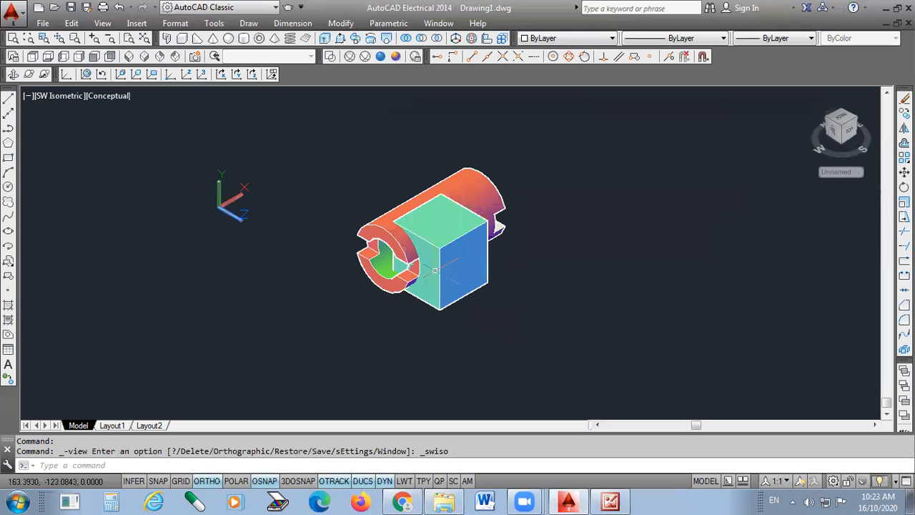
Examine where the side block's inner edges and face meet the cylinder's bore and slot
{"action": "scroll", "coordinate": [435, 270], "scroll_direction": "up", "scroll_amount": 2}
{"action": "scroll", "coordinate": [426, 265], "scroll_direction": "down", "scroll_amount": 1}
{"action": "middle_click_drag", "start_coordinate": [427, 265], "coordinate": [410, 295]}
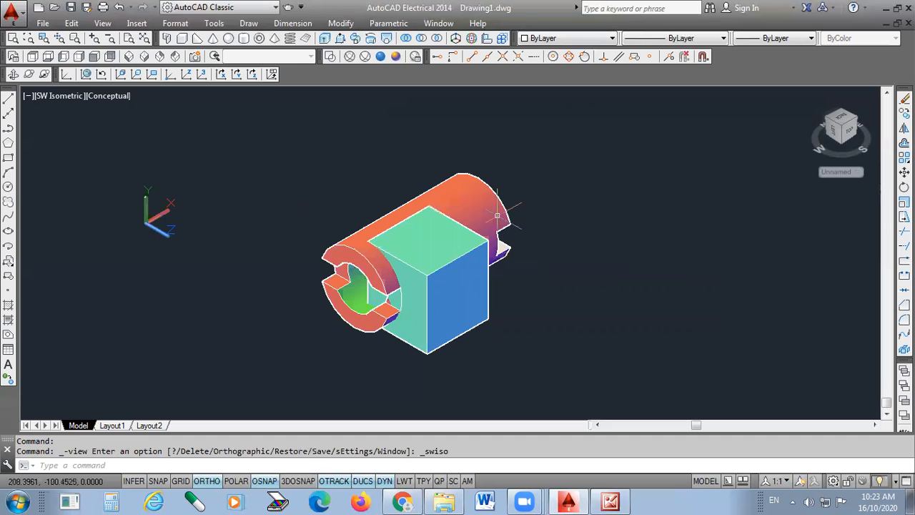
{"action": "mouse_move", "coordinate": [497, 215]}
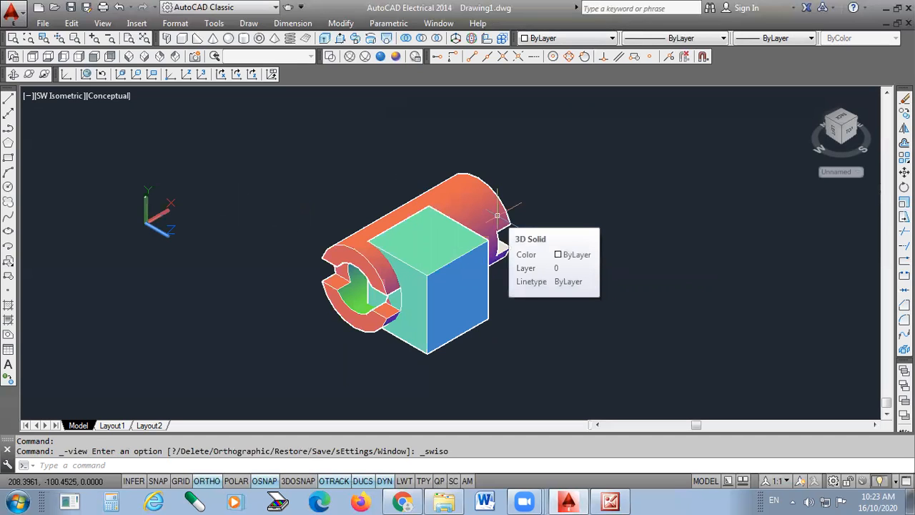
{"action": "scroll", "coordinate": [398, 282], "scroll_direction": "up", "scroll_amount": 4}
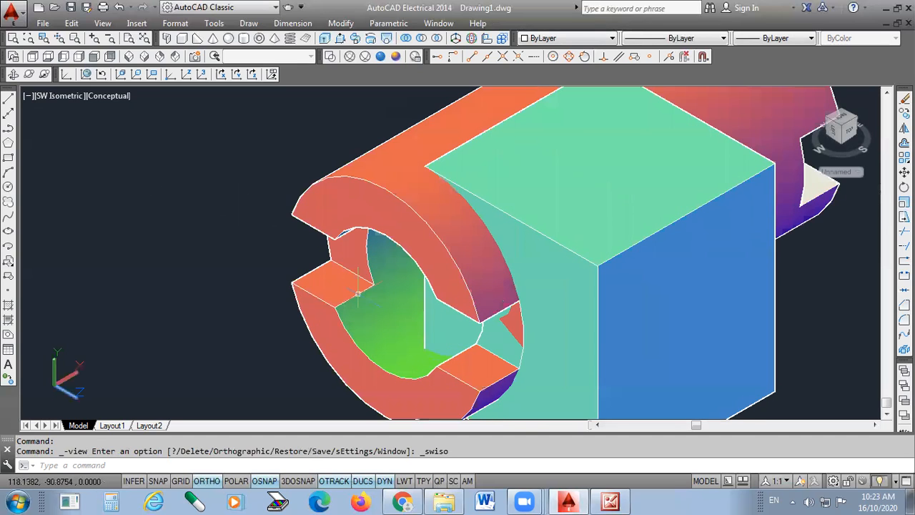
{"action": "left_click", "coordinate": [428, 311]}
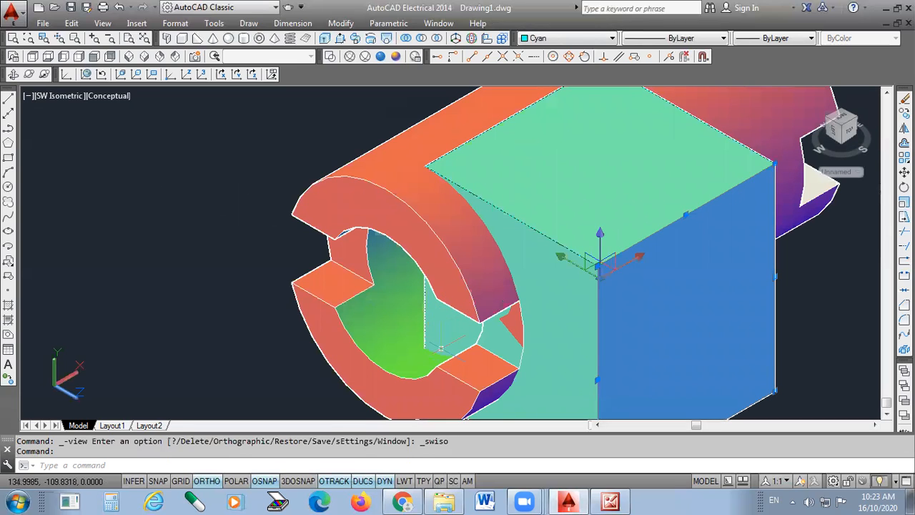
{"action": "scroll", "coordinate": [456, 331], "scroll_direction": "down", "scroll_amount": 3}
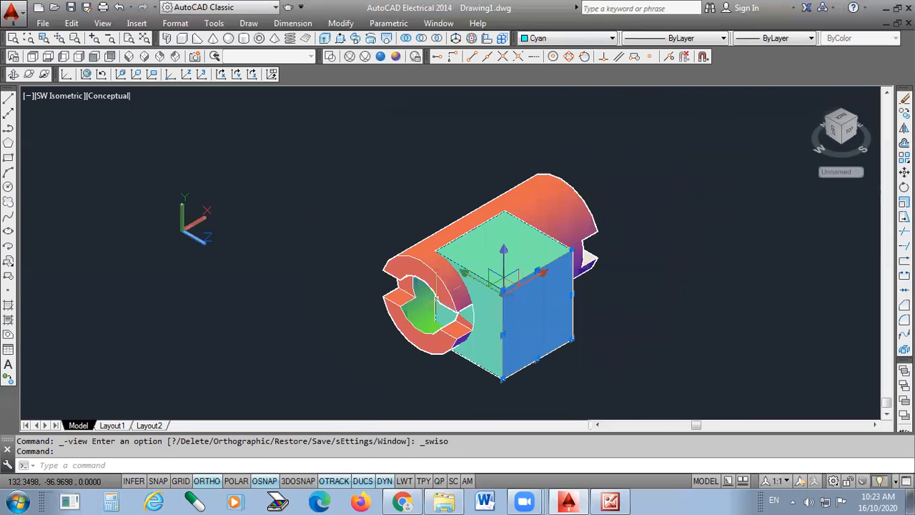
{"action": "scroll", "coordinate": [445, 261], "scroll_direction": "up", "scroll_amount": 4}
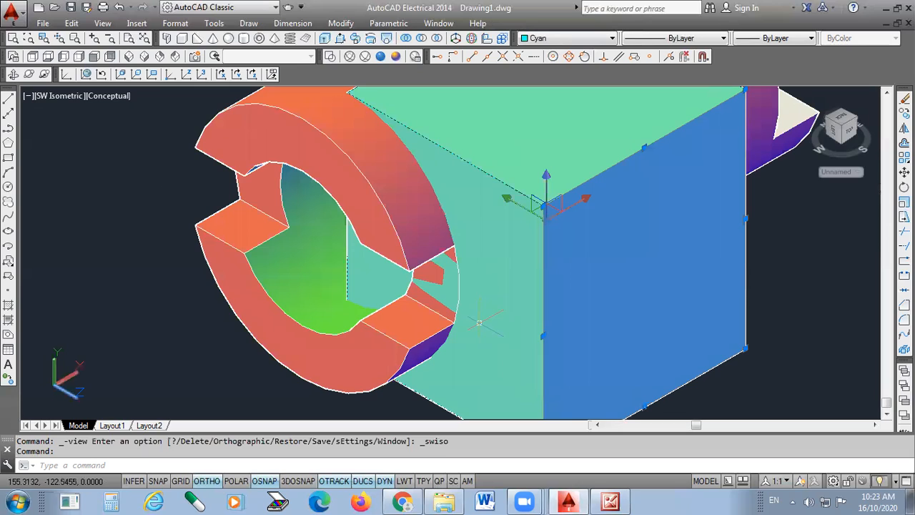
{"action": "key", "text": "Escape"}
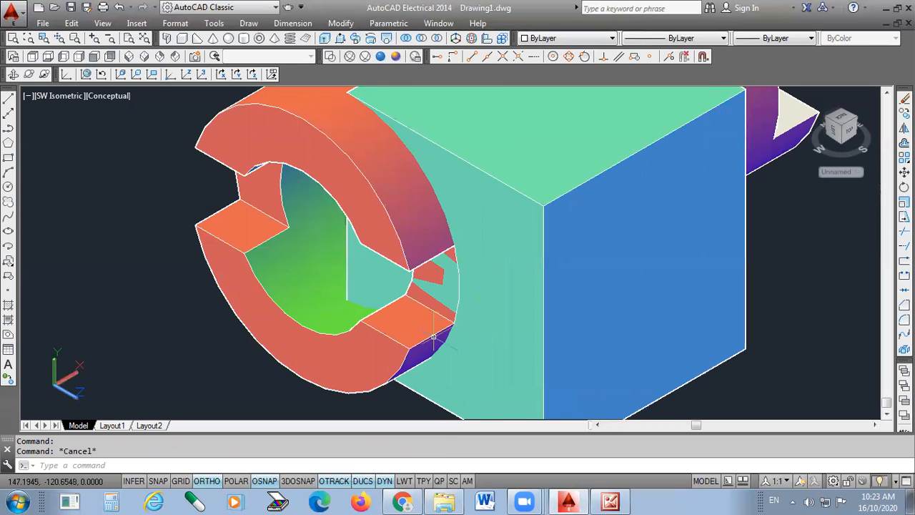
{"action": "scroll", "coordinate": [458, 323], "scroll_direction": "down", "scroll_amount": 2}
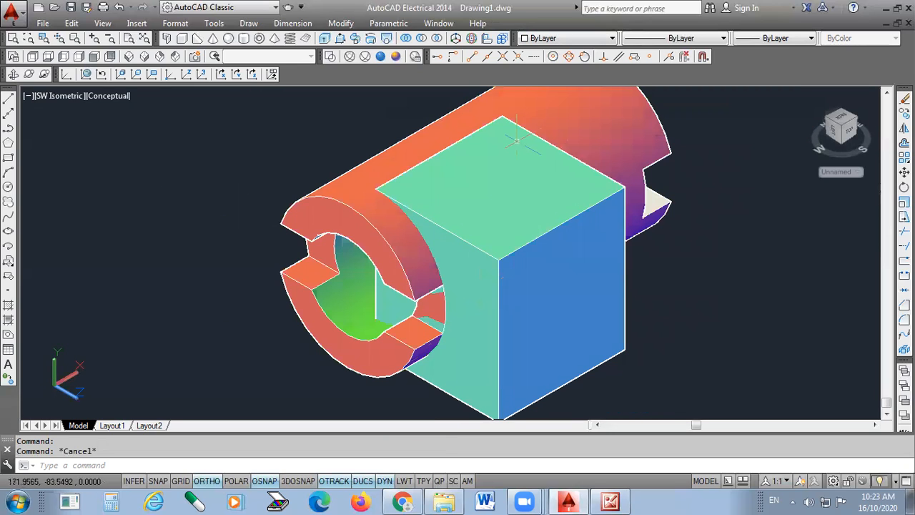
Union the slotted cylinder and the cyan side block into one solid
{"action": "left_click", "coordinate": [407, 40]}
{"action": "scroll", "coordinate": [395, 236], "scroll_direction": "down", "scroll_amount": 2}
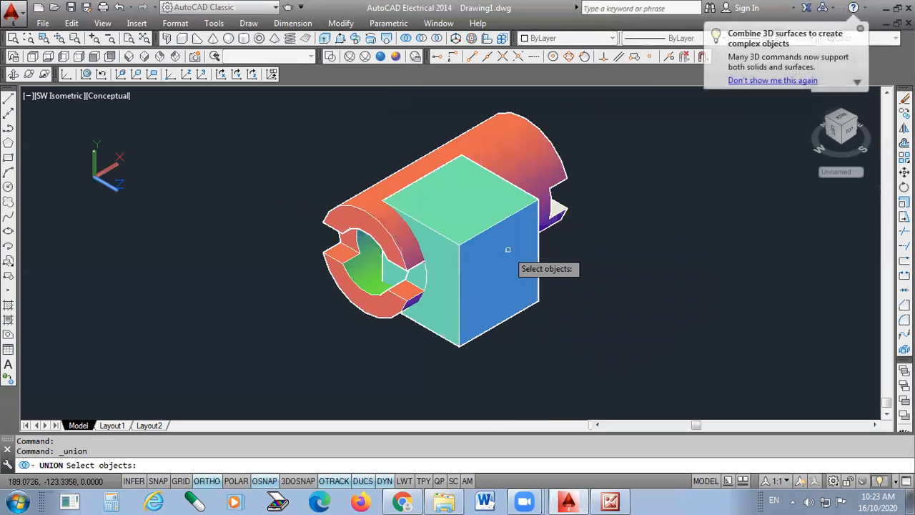
{"action": "scroll", "coordinate": [511, 243], "scroll_direction": "down", "scroll_amount": 2}
{"action": "left_click", "coordinate": [579, 145]}
{"action": "left_click", "coordinate": [389, 336]}
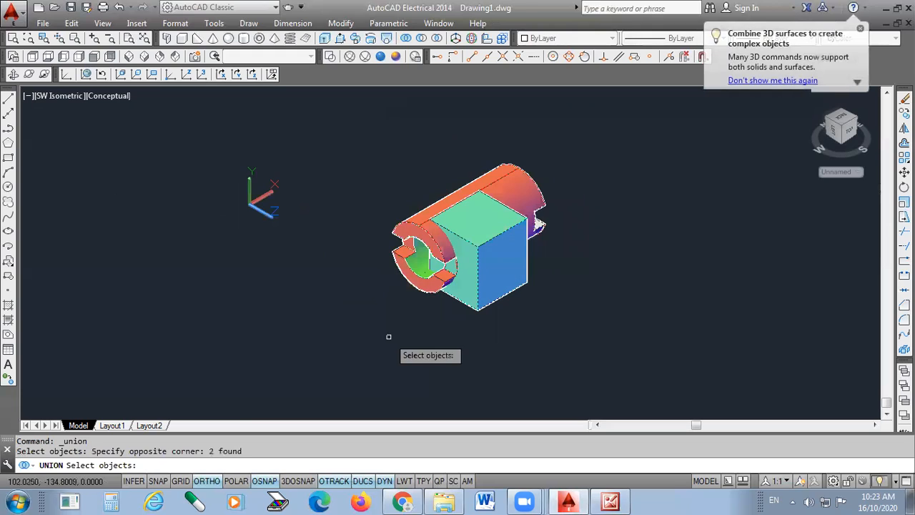
{"action": "key", "text": "Return"}
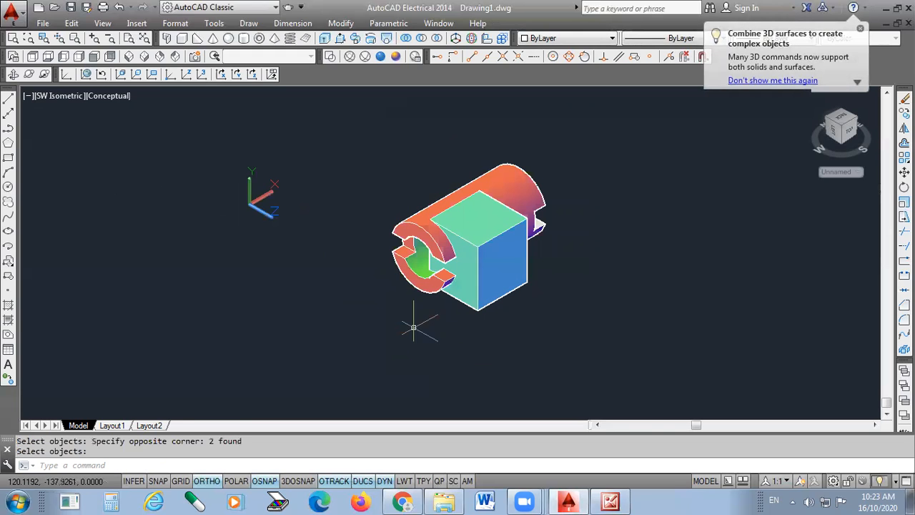
Erase the combined solid to check that it is a single object, and undo the erase
{"action": "scroll", "coordinate": [463, 236], "scroll_direction": "up", "scroll_amount": 2}
{"action": "scroll", "coordinate": [466, 261], "scroll_direction": "up", "scroll_amount": 2}
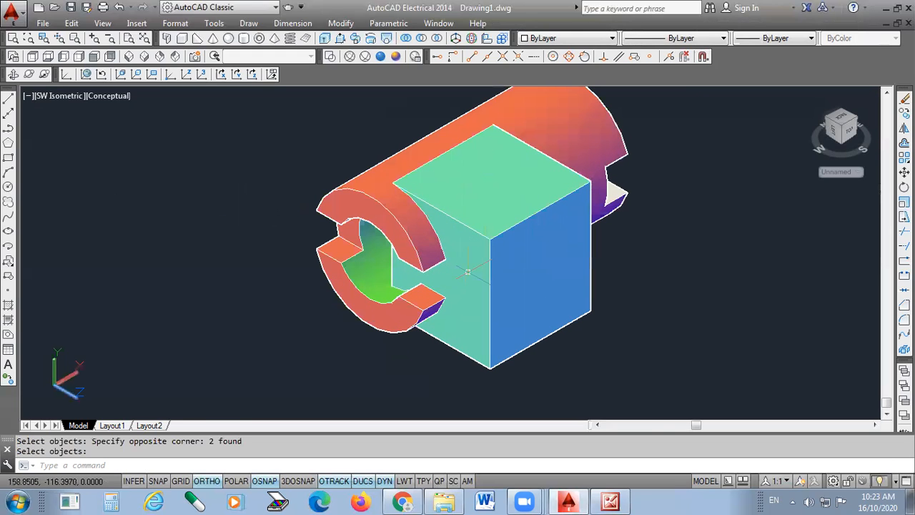
{"action": "left_click", "coordinate": [468, 272]}
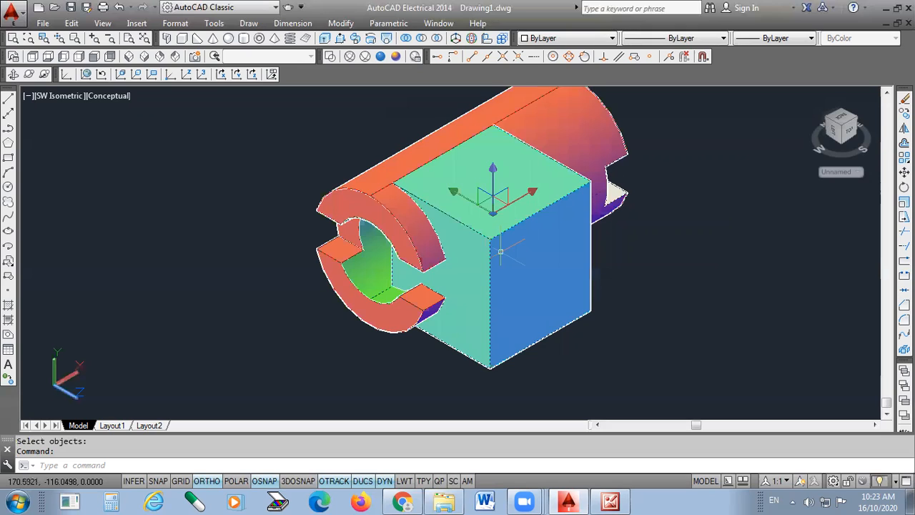
{"action": "key", "text": "Delete"}
{"action": "key", "text": "ctrl+z"}
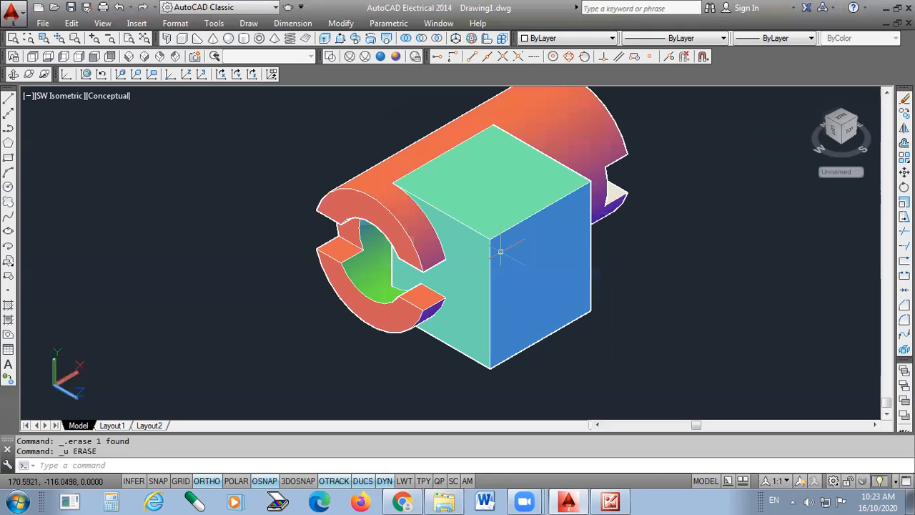
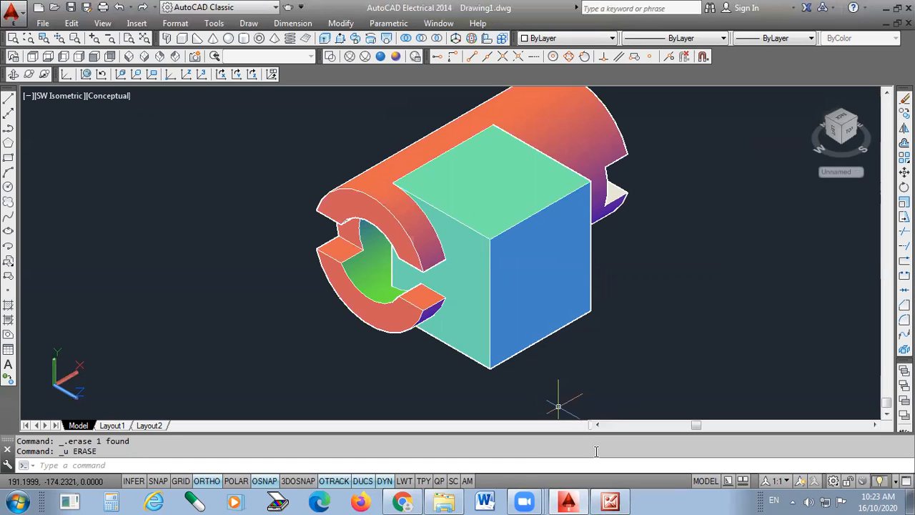
Draw a 22 mm diameter circle centred on the side block's outer vertical face
{"action": "left_click", "coordinate": [8, 186]}
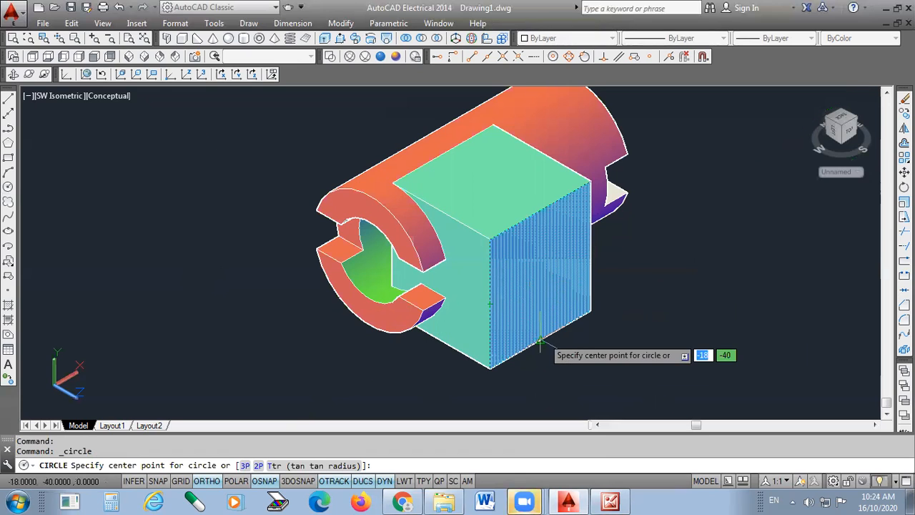
{"action": "left_click", "coordinate": [541, 276]}
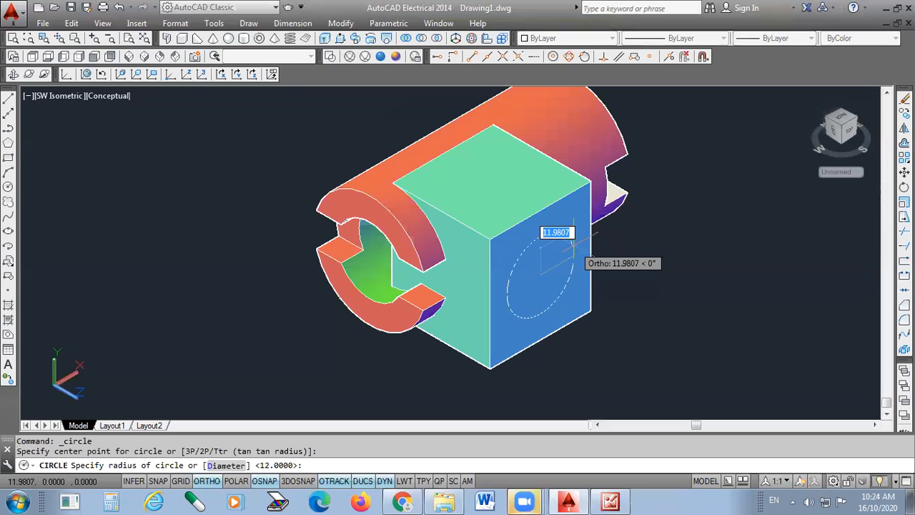
{"action": "type", "text": "d"}
{"action": "key", "text": "Return"}
{"action": "type", "text": "22"}
{"action": "key", "text": "Return"}
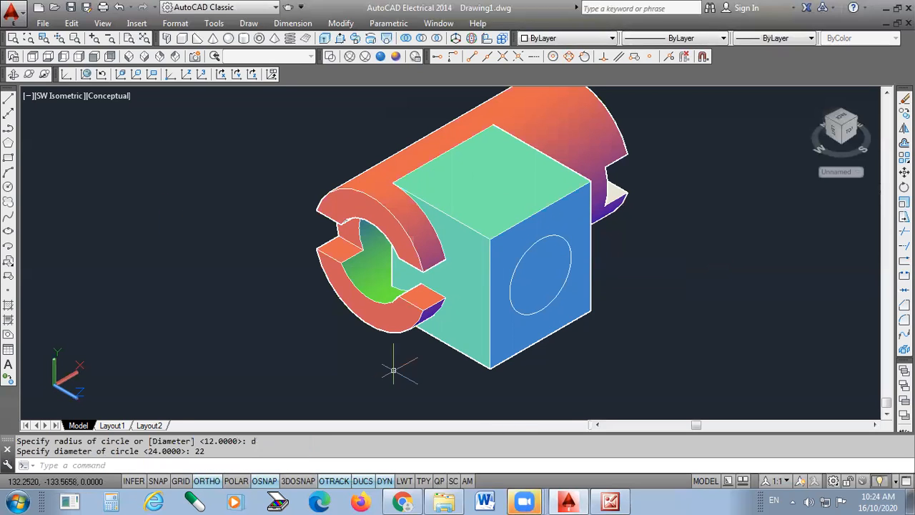
{"action": "scroll", "coordinate": [393, 369], "scroll_direction": "down", "scroll_amount": 2}
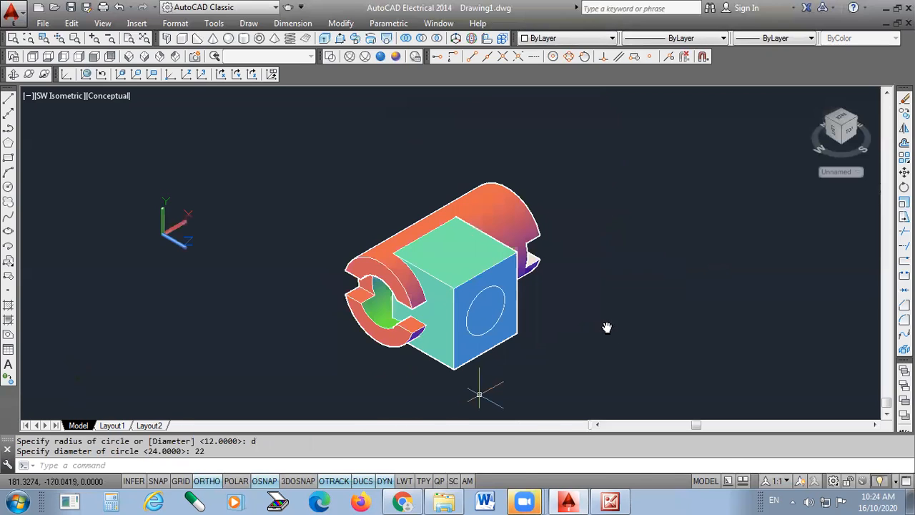
Switch to the reference picture and check the through hole on the block in figure 2
{"action": "key", "text": "alt+Tab"}
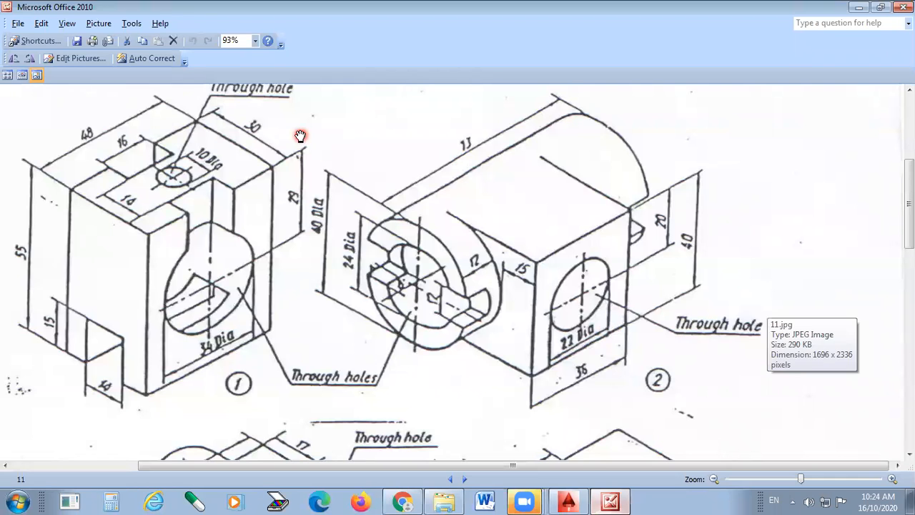
{"action": "left_click", "coordinate": [524, 494]}
{"action": "left_click", "coordinate": [527, 394]}
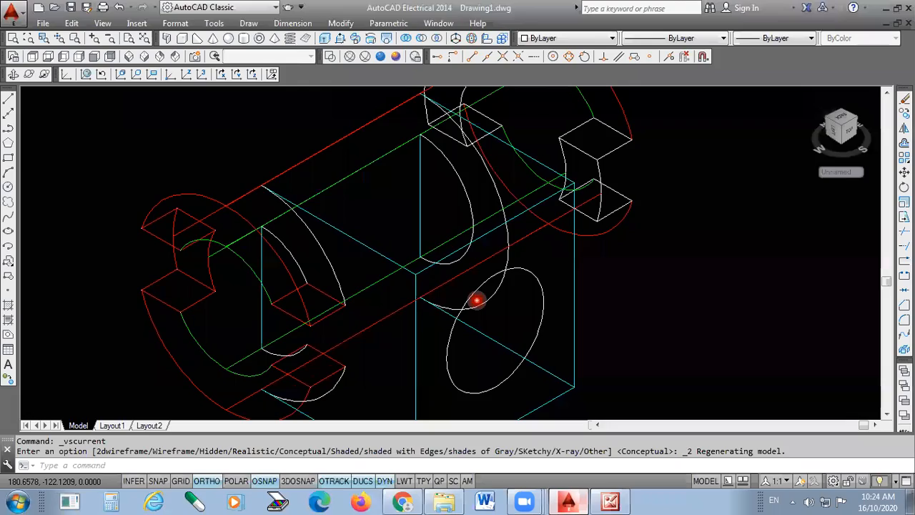
Change the circle's colour to Magenta and display the model in the Conceptual visual style
{"action": "scroll", "coordinate": [501, 314], "scroll_direction": "up", "scroll_amount": 3}
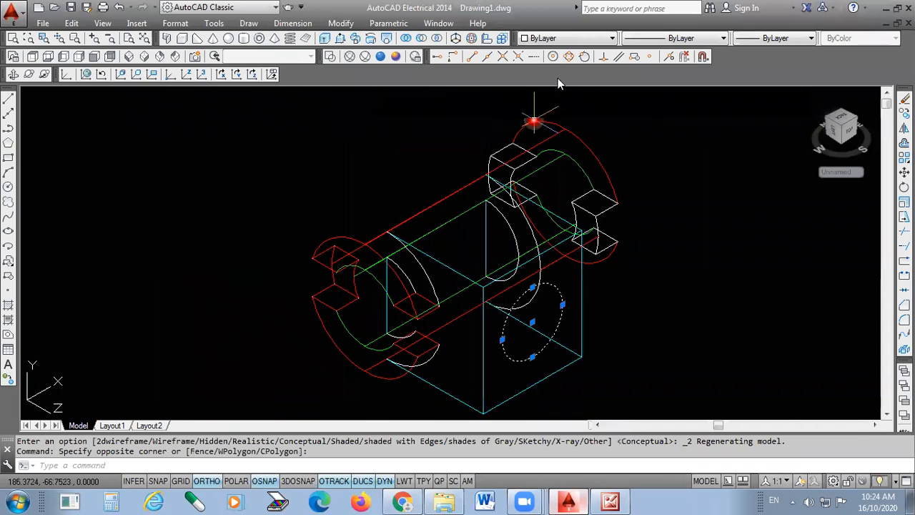
{"action": "left_click", "coordinate": [569, 38]}
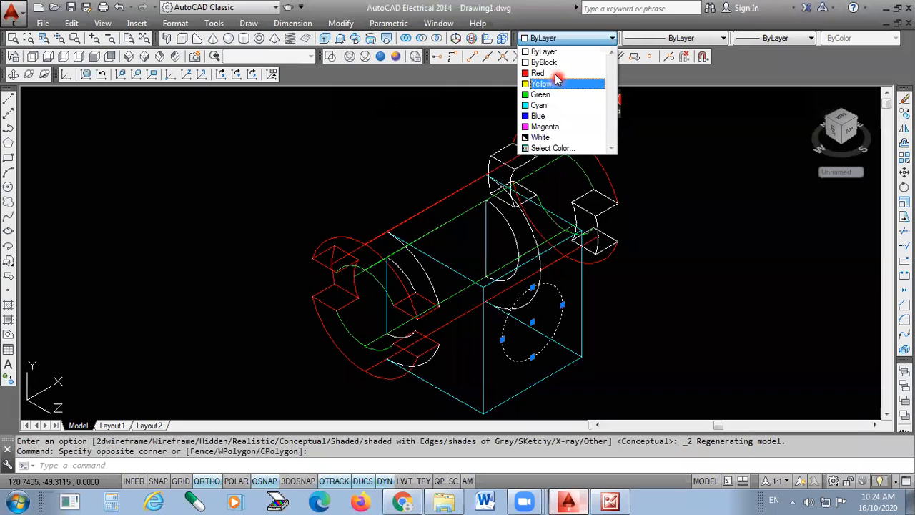
{"action": "left_click", "coordinate": [555, 125]}
{"action": "left_click", "coordinate": [396, 57]}
{"action": "key", "text": "Escape"}
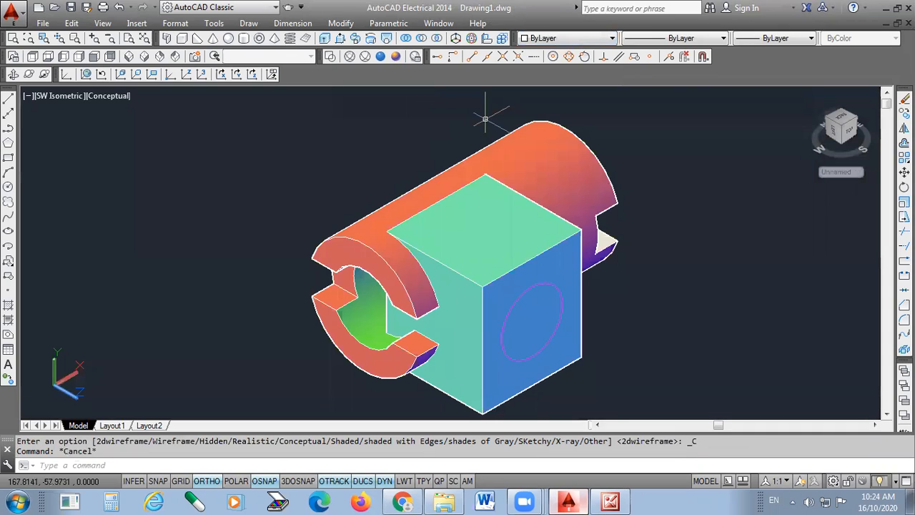
{"action": "scroll", "coordinate": [522, 365], "scroll_direction": "up", "scroll_amount": 3}
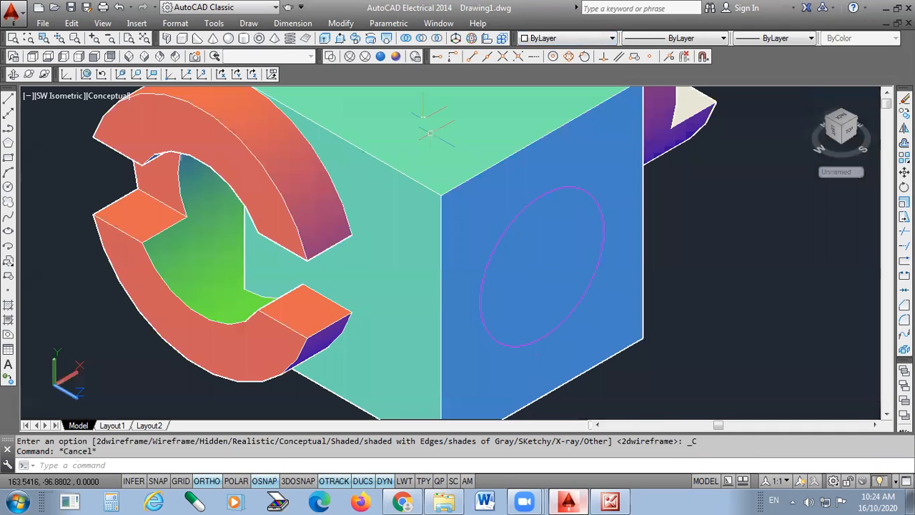
{"action": "left_click", "coordinate": [326, 40]}
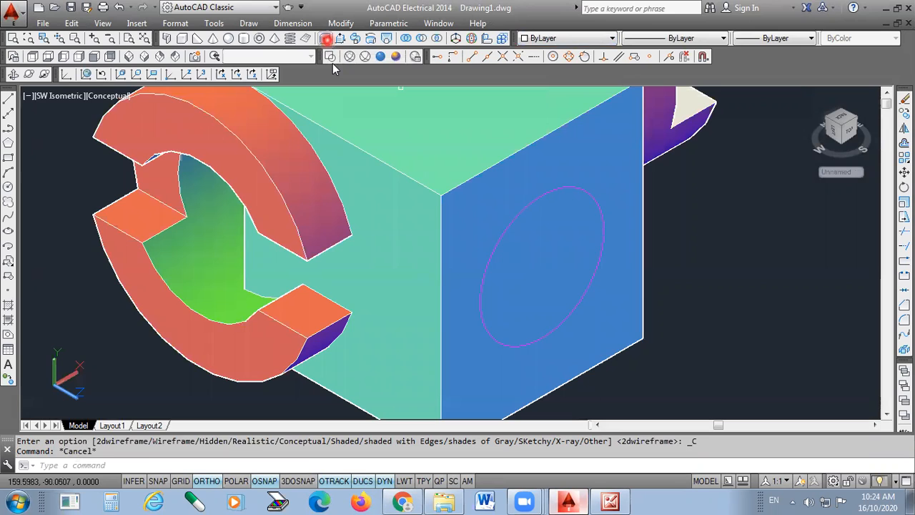
{"action": "scroll", "coordinate": [495, 350], "scroll_direction": "up", "scroll_amount": 3}
{"action": "scroll", "coordinate": [495, 351], "scroll_direction": "up", "scroll_amount": 1}
{"action": "left_click", "coordinate": [505, 331]}
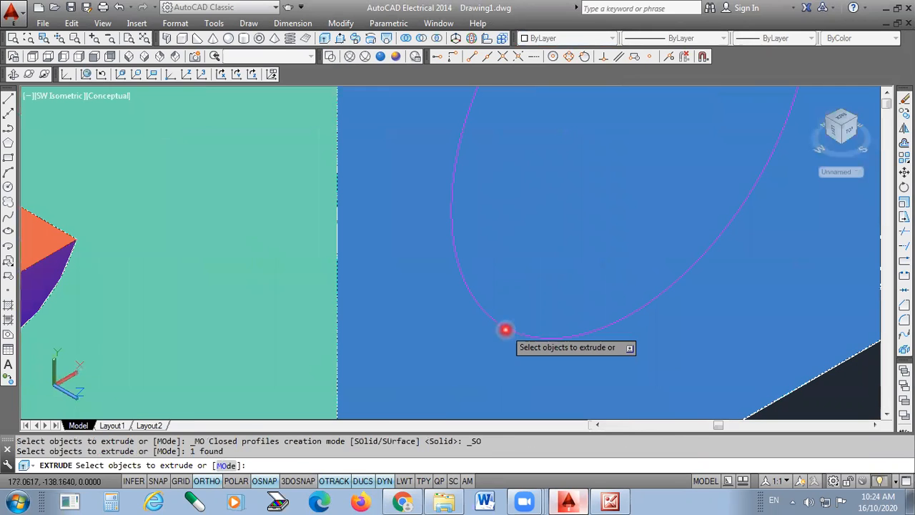
{"action": "scroll", "coordinate": [512, 331], "scroll_direction": "down", "scroll_amount": 3}
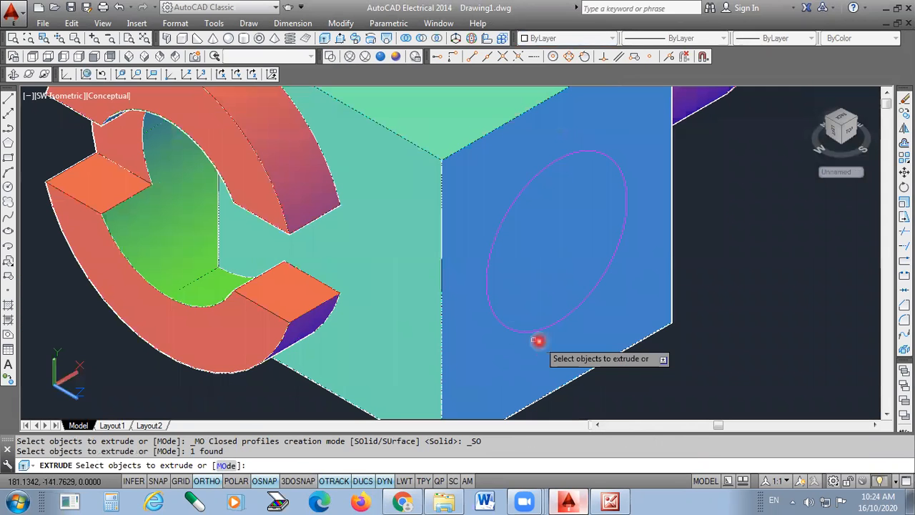
{"action": "scroll", "coordinate": [544, 336], "scroll_direction": "down", "scroll_amount": 4}
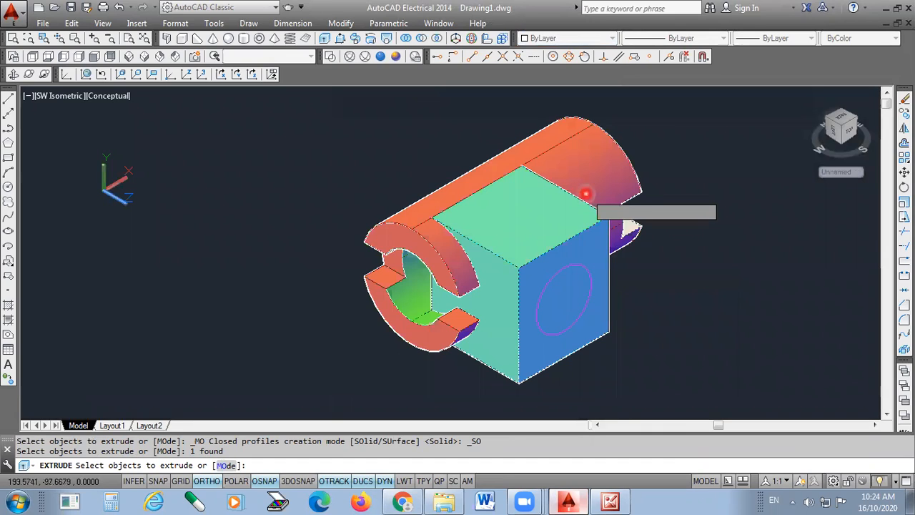
{"action": "key", "text": "Escape"}
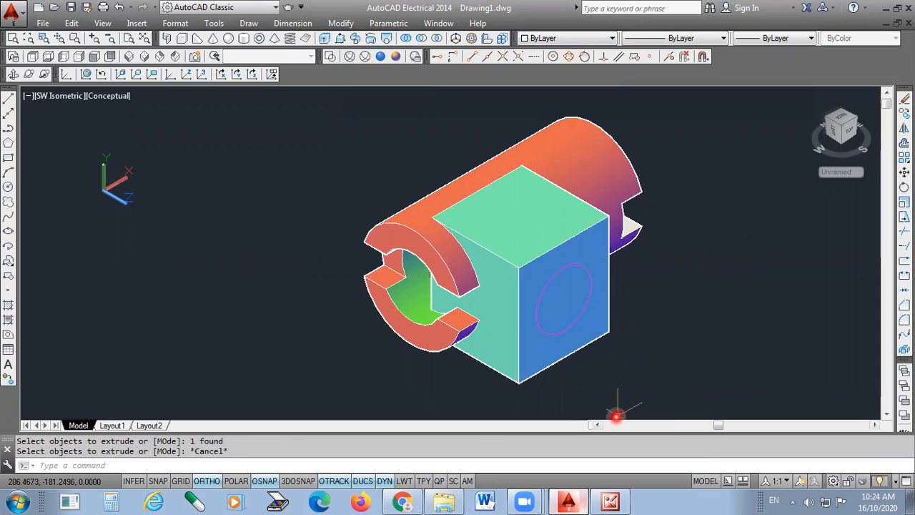
In 2D wireframe display, extrude the magenta circle backward through the block and cylinder, well past the cylinder's far side
{"action": "left_click", "coordinate": [329, 58]}
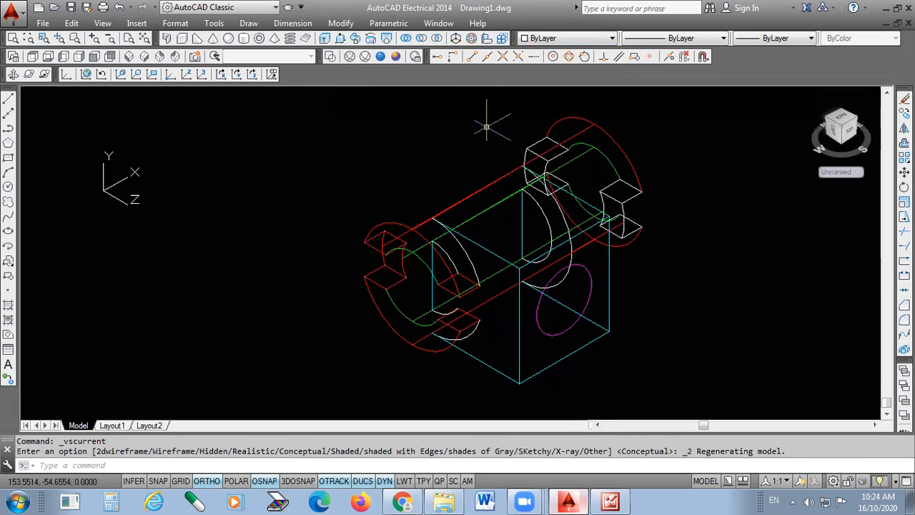
{"action": "left_click", "coordinate": [324, 39]}
{"action": "left_click", "coordinate": [550, 335]}
{"action": "left_click", "coordinate": [547, 347]}
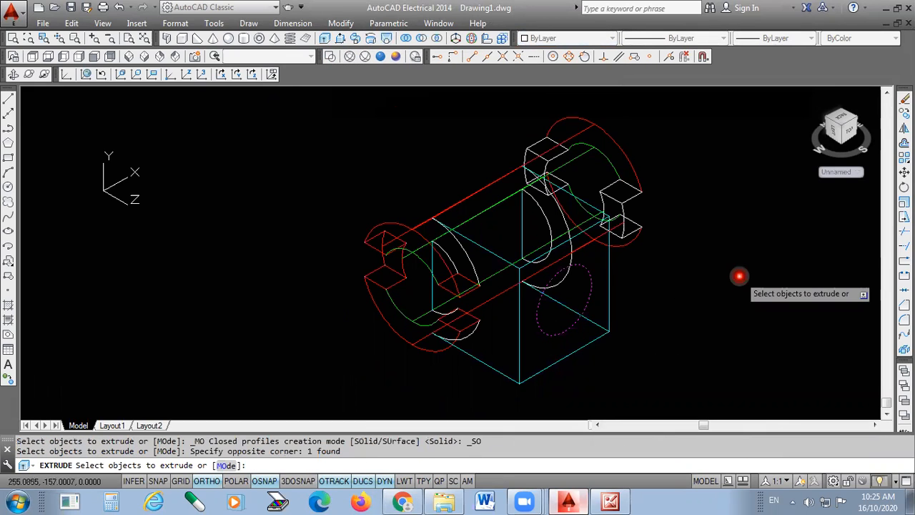
{"action": "key", "text": "Return"}
{"action": "scroll", "coordinate": [808, 370], "scroll_direction": "down", "scroll_amount": 2}
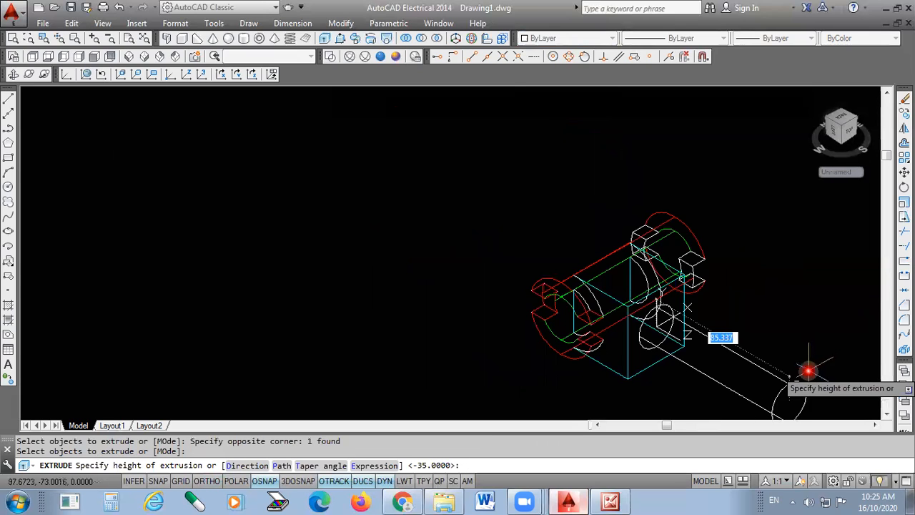
{"action": "left_click", "coordinate": [394, 242]}
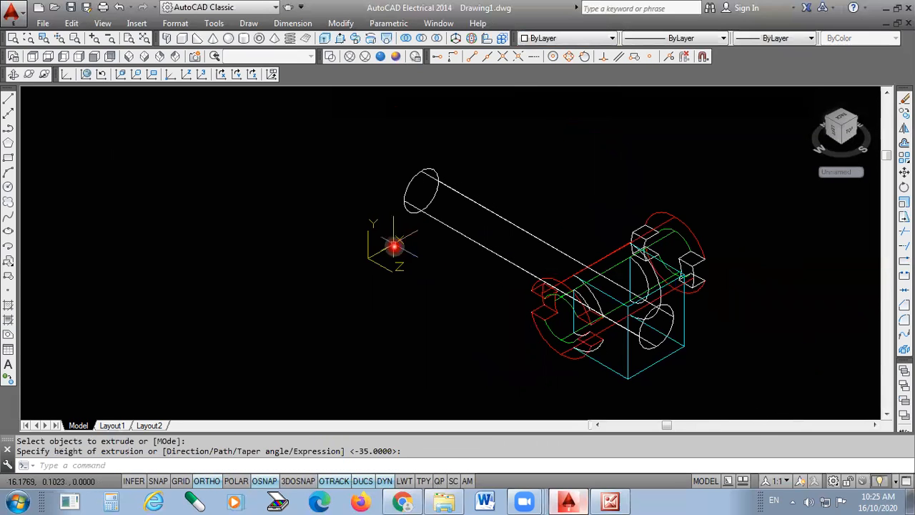
{"action": "key", "text": "Escape"}
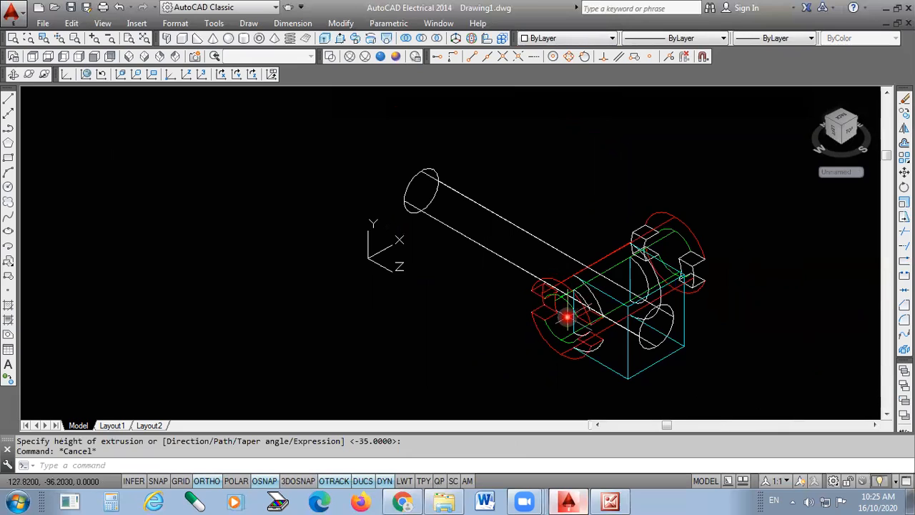
Restore the Conceptual visual style and change the extruded rod's colour to Magenta
{"action": "left_click", "coordinate": [396, 59]}
{"action": "scroll", "coordinate": [672, 359], "scroll_direction": "up", "scroll_amount": 2}
{"action": "left_click", "coordinate": [429, 206]}
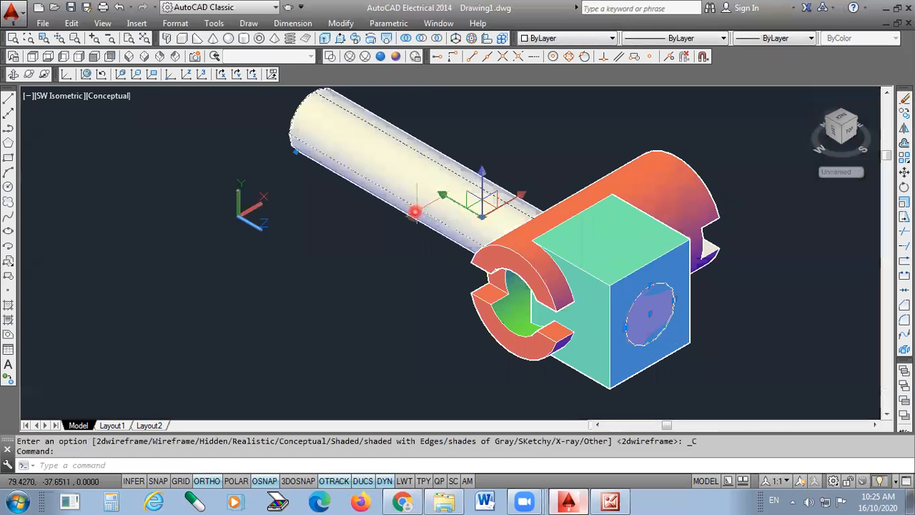
{"action": "left_click", "coordinate": [565, 38]}
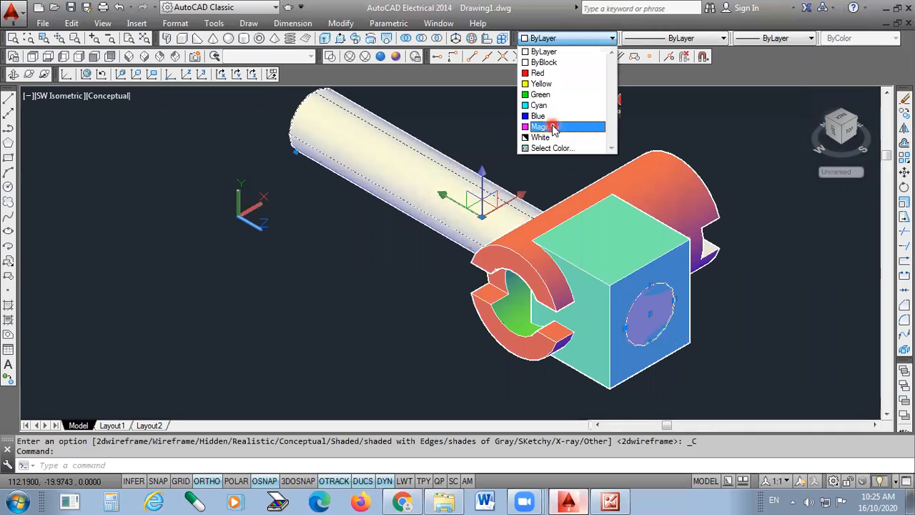
{"action": "left_click", "coordinate": [554, 127]}
{"action": "key", "text": "Escape"}
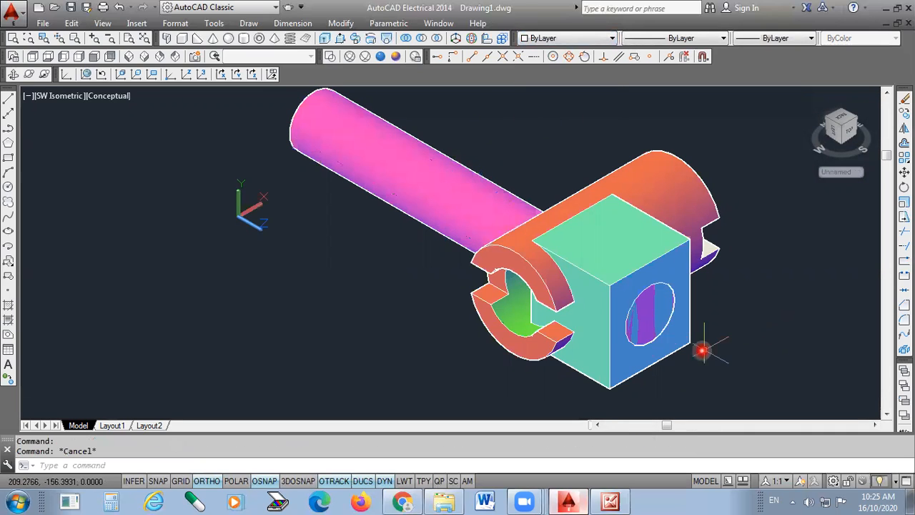
Orbit the model to examine how the magenta rod passes through the block and the slotted cylinder
{"action": "scroll", "coordinate": [505, 393], "scroll_direction": "up", "scroll_amount": 1}
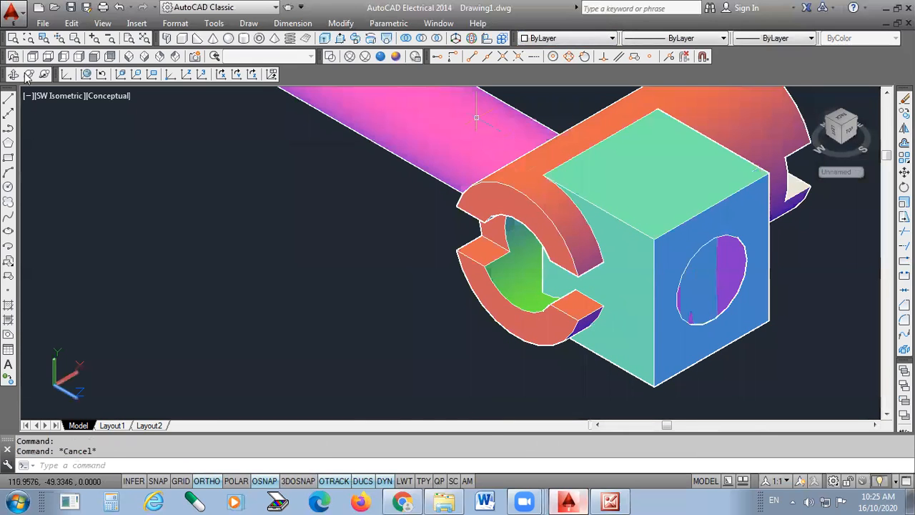
{"action": "left_click", "coordinate": [28, 74]}
{"action": "left_click_drag", "start_coordinate": [411, 296], "coordinate": [488, 287]}
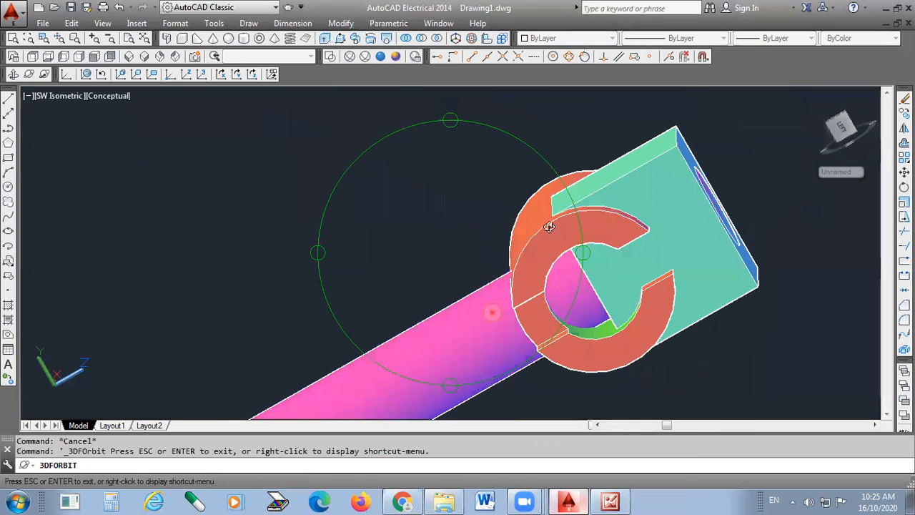
{"action": "left_click_drag", "start_coordinate": [549, 227], "coordinate": [555, 281]}
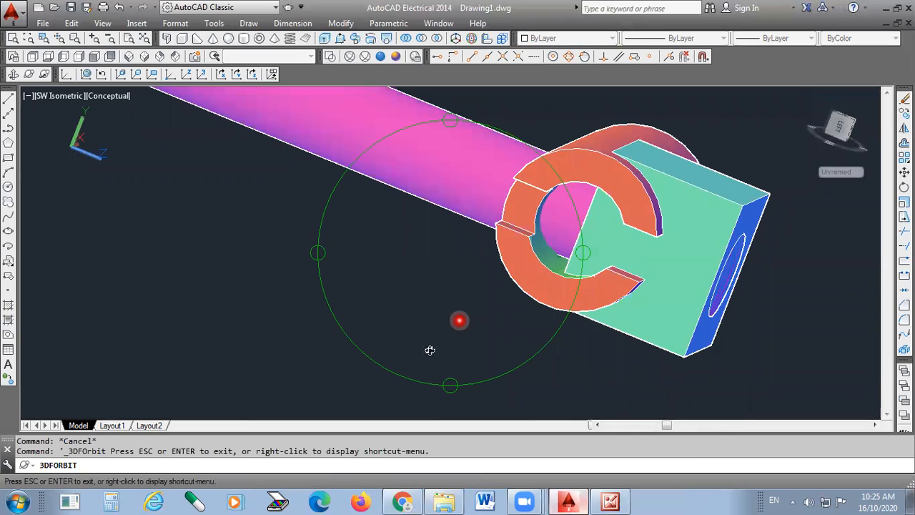
{"action": "scroll", "coordinate": [428, 357], "scroll_direction": "down", "scroll_amount": 3}
{"action": "left_click_drag", "start_coordinate": [422, 211], "coordinate": [413, 232]}
{"action": "left_click_drag", "start_coordinate": [451, 281], "coordinate": [396, 289]}
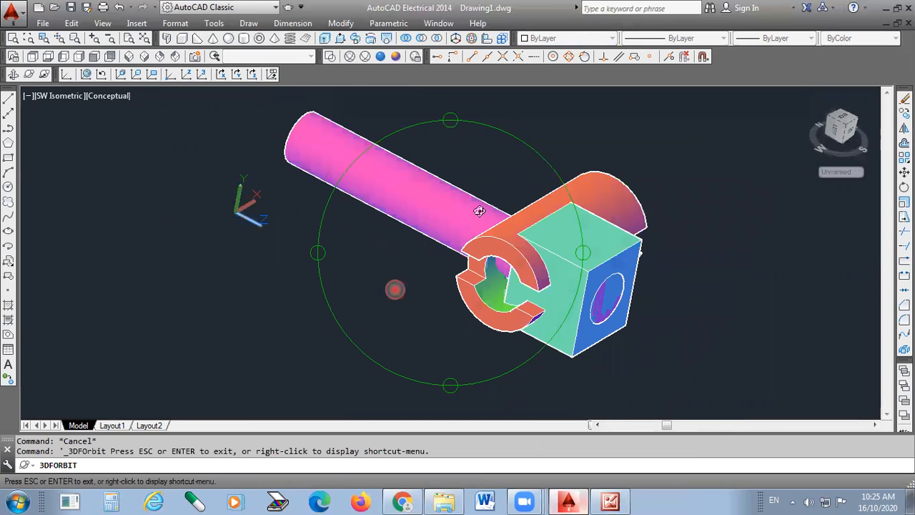
{"action": "left_click_drag", "start_coordinate": [547, 172], "coordinate": [547, 151]}
{"action": "left_click_drag", "start_coordinate": [513, 195], "coordinate": [502, 185]}
{"action": "left_click_drag", "start_coordinate": [537, 230], "coordinate": [476, 309]}
{"action": "left_click_drag", "start_coordinate": [564, 302], "coordinate": [653, 222]}
{"action": "right_click", "coordinate": [673, 219]}
{"action": "left_click", "coordinate": [689, 228]}
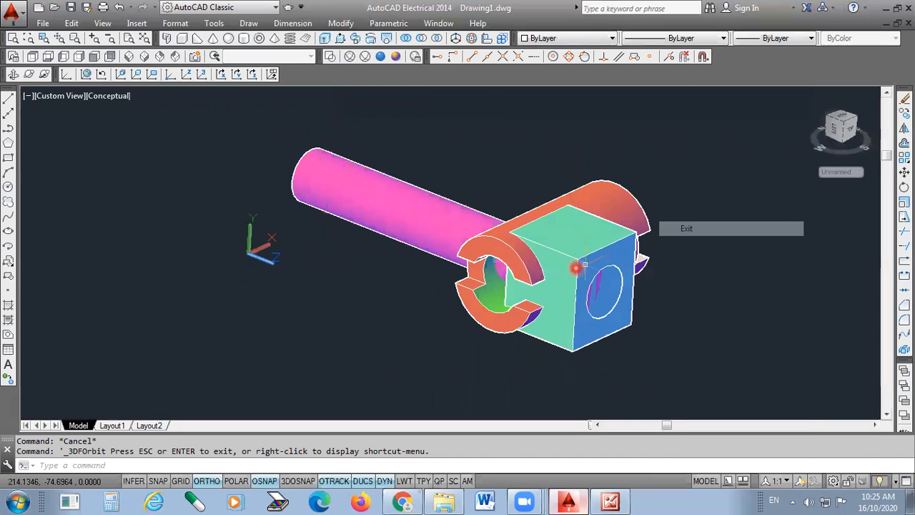
Subtract the magenta rod from the combined block and cylinder solid to cut the through hole
{"action": "scroll", "coordinate": [545, 274], "scroll_direction": "up", "scroll_amount": 3}
{"action": "scroll", "coordinate": [545, 275], "scroll_direction": "up", "scroll_amount": 2}
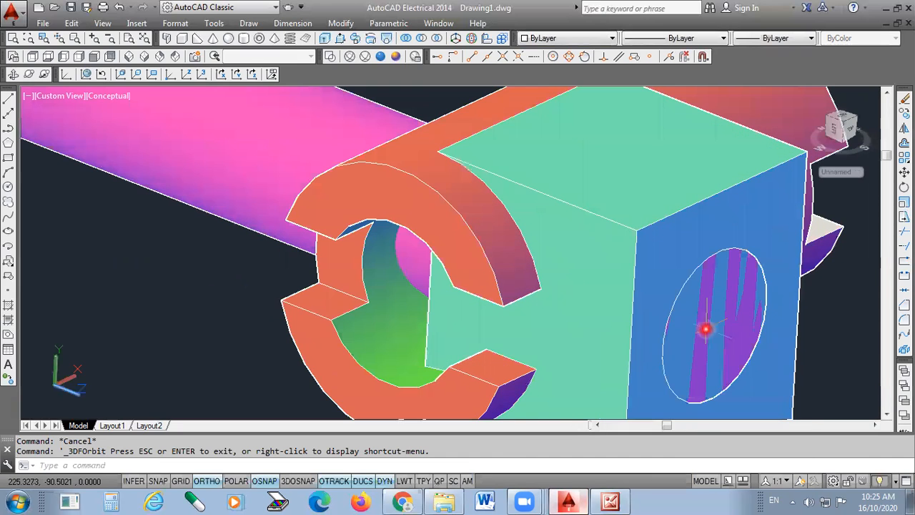
{"action": "scroll", "coordinate": [315, 258], "scroll_direction": "down", "scroll_amount": 2}
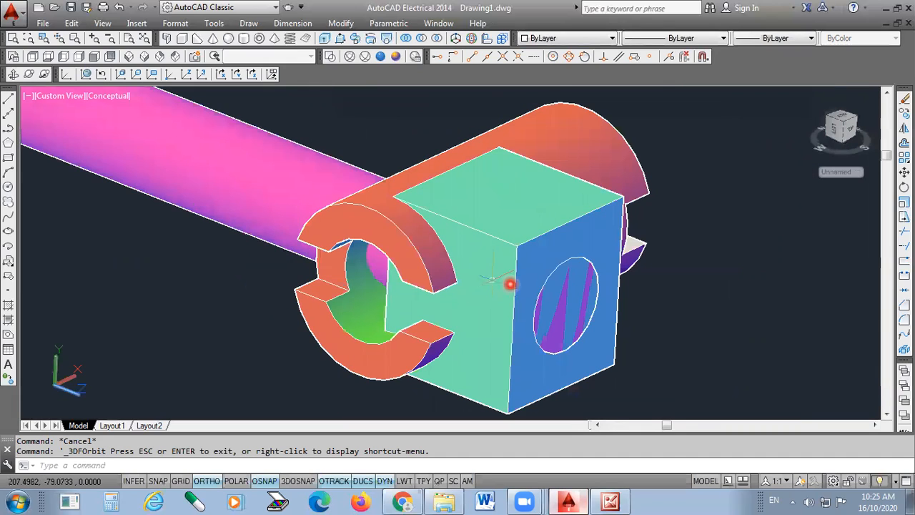
{"action": "left_click", "coordinate": [422, 40]}
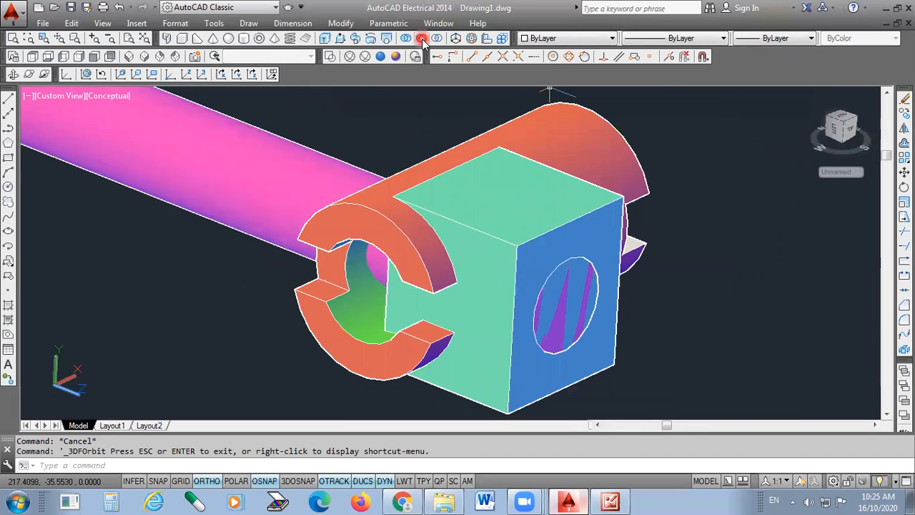
{"action": "left_click", "coordinate": [504, 254]}
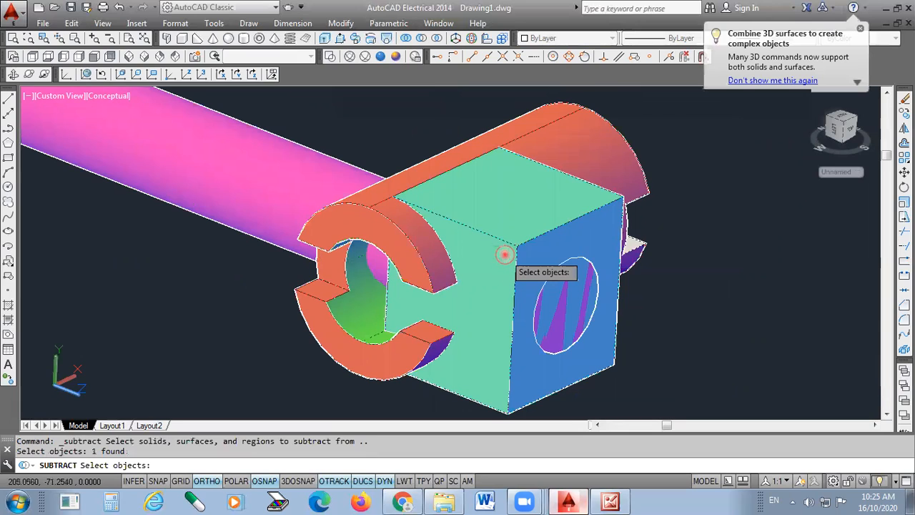
{"action": "key", "text": "Return"}
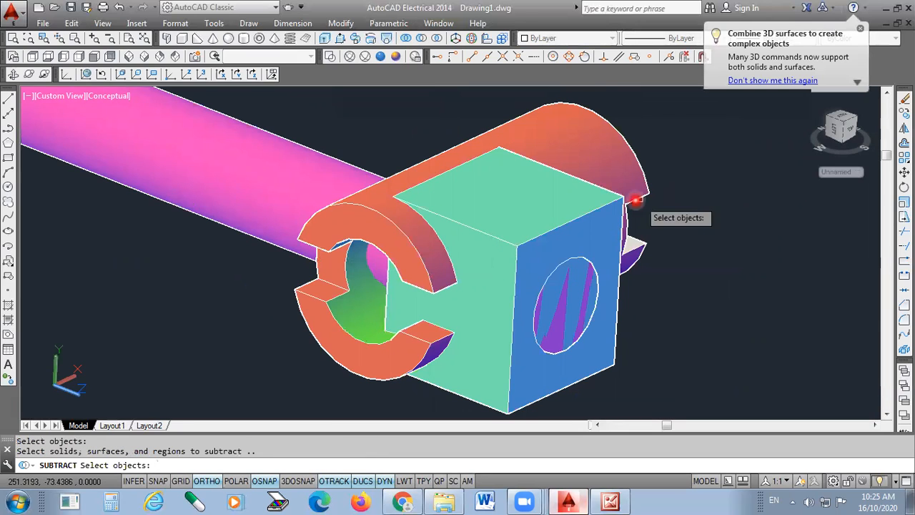
{"action": "left_click", "coordinate": [200, 132]}
{"action": "key", "text": "Return"}
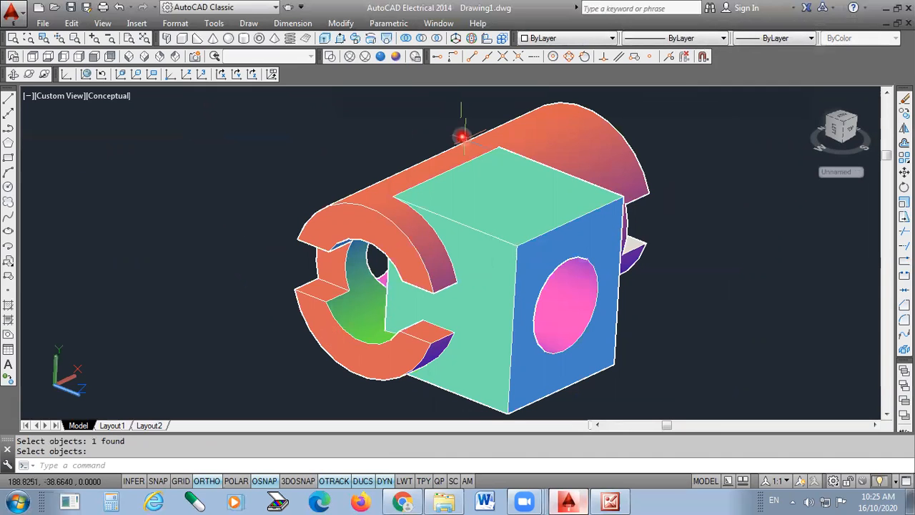
Orbit the model to examine the 22 mm hole through the block and the slotted cylinder
{"action": "left_click", "coordinate": [28, 74]}
{"action": "left_click_drag", "start_coordinate": [344, 338], "coordinate": [560, 241]}
{"action": "left_click_drag", "start_coordinate": [547, 196], "coordinate": [466, 258]}
{"action": "left_click_drag", "start_coordinate": [434, 279], "coordinate": [662, 233]}
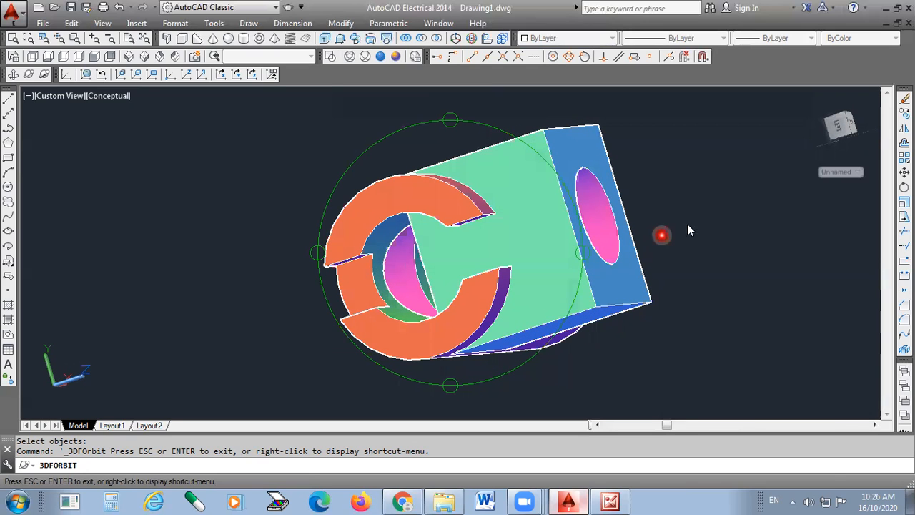
{"action": "right_click", "coordinate": [690, 228]}
{"action": "left_click", "coordinate": [718, 233]}
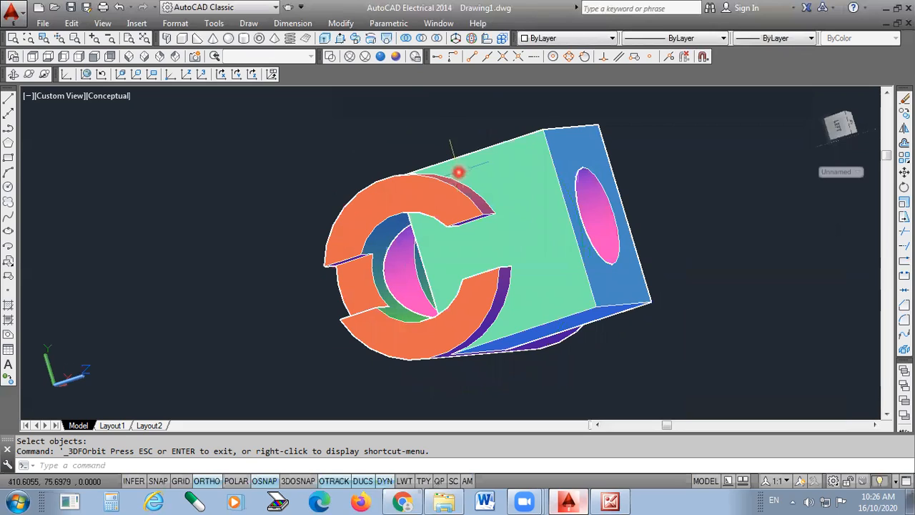
Try to press-pull the block's side face beside the slotted cylinder end, and undo the result
{"action": "left_click", "coordinate": [343, 40]}
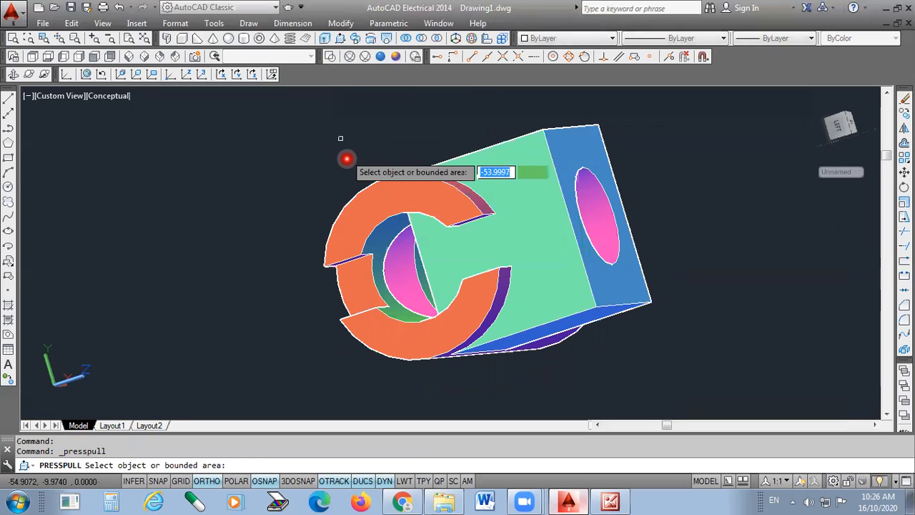
{"action": "left_click", "coordinate": [425, 228]}
{"action": "scroll", "coordinate": [417, 240], "scroll_direction": "down", "scroll_amount": 4}
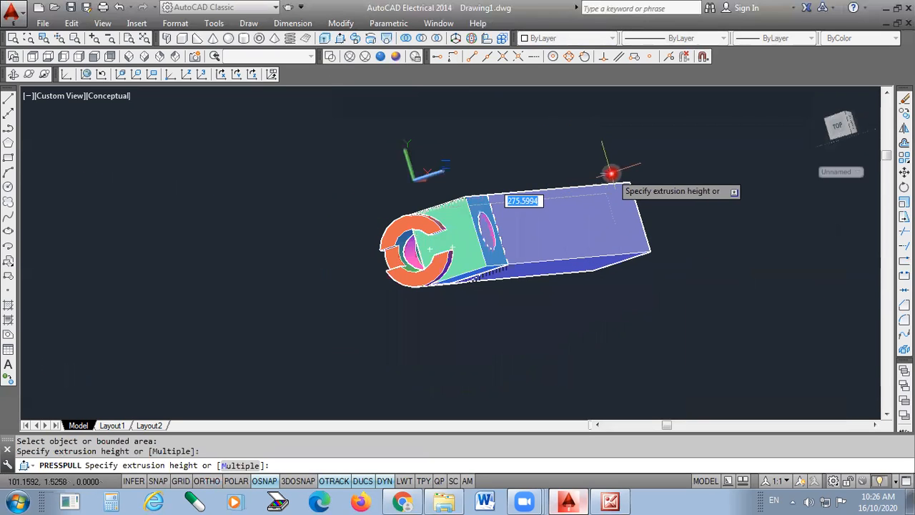
{"action": "left_click", "coordinate": [607, 173]}
{"action": "scroll", "coordinate": [480, 239], "scroll_direction": "up", "scroll_amount": 3}
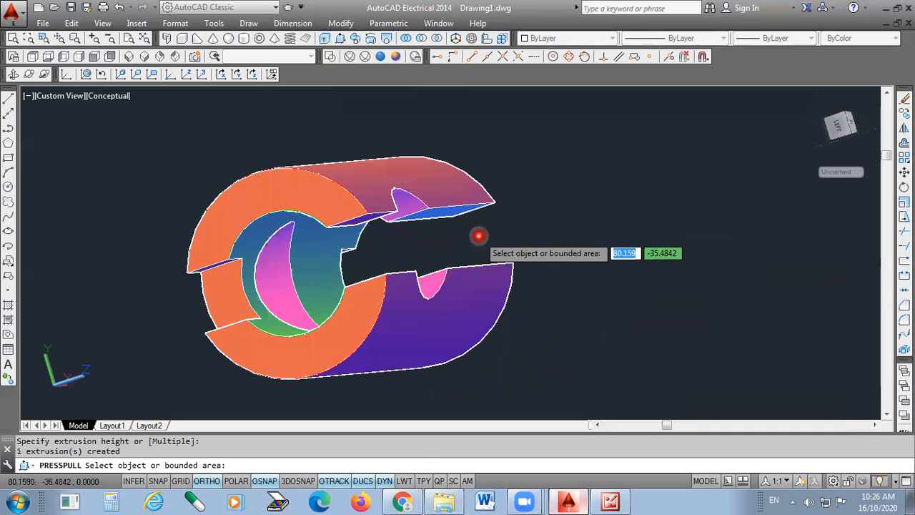
{"action": "key", "text": "ctrl+z"}
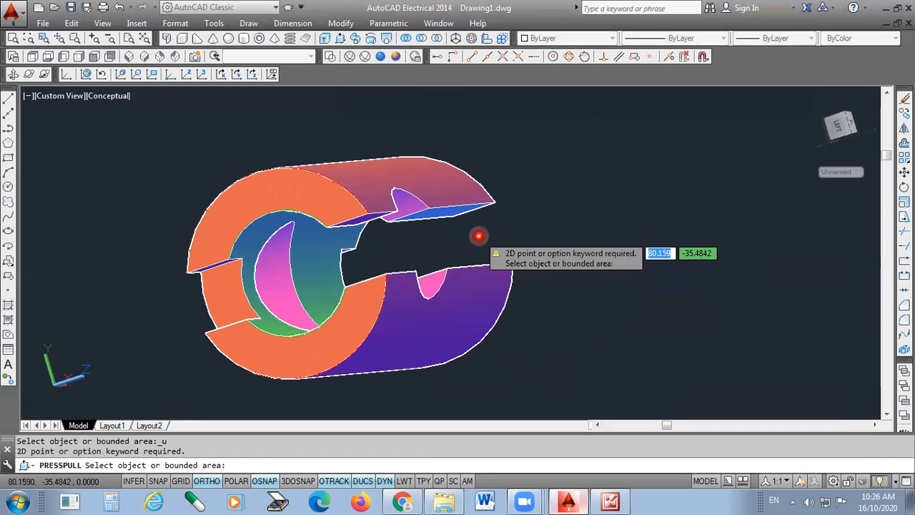
{"action": "key", "text": "Escape"}
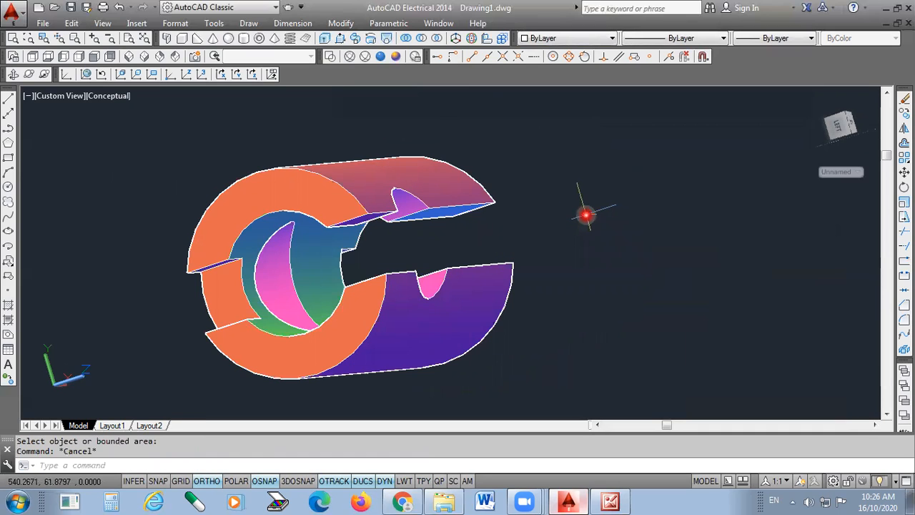
{"action": "key", "text": "ctrl+z"}
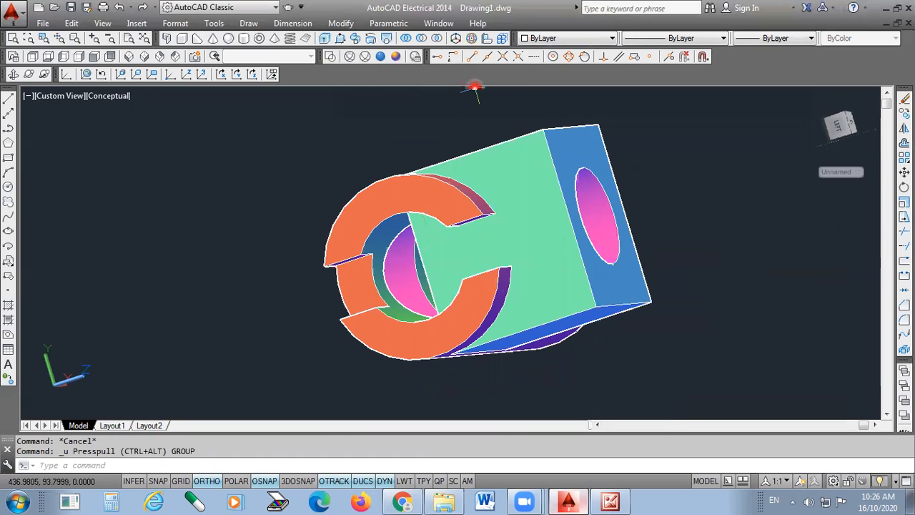
Set the front view's work plane and display the model in SW Isometric
{"action": "left_click", "coordinate": [94, 57]}
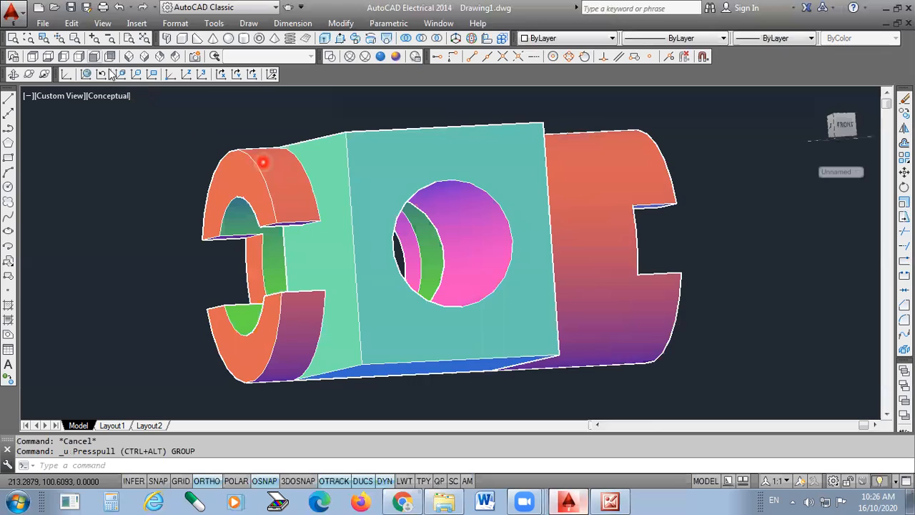
{"action": "left_click", "coordinate": [128, 57]}
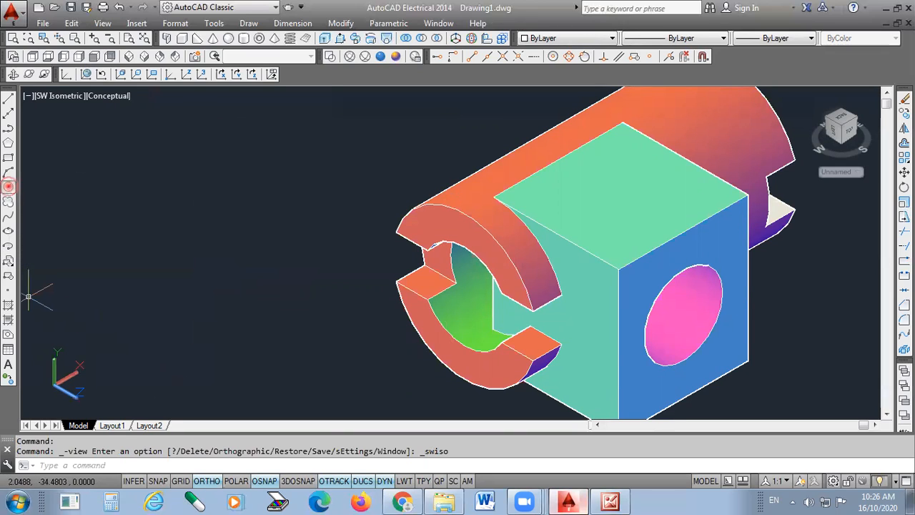
{"action": "left_click", "coordinate": [8, 187]}
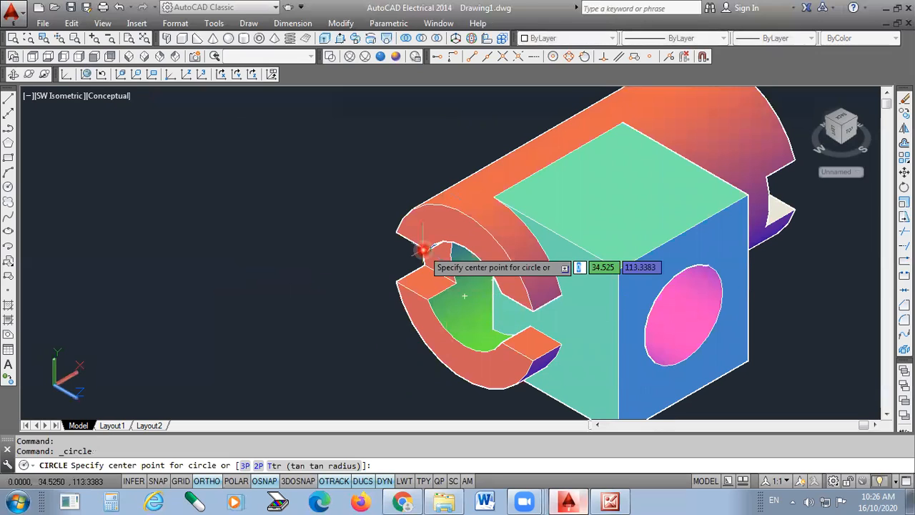
{"action": "left_click", "coordinate": [465, 296]}
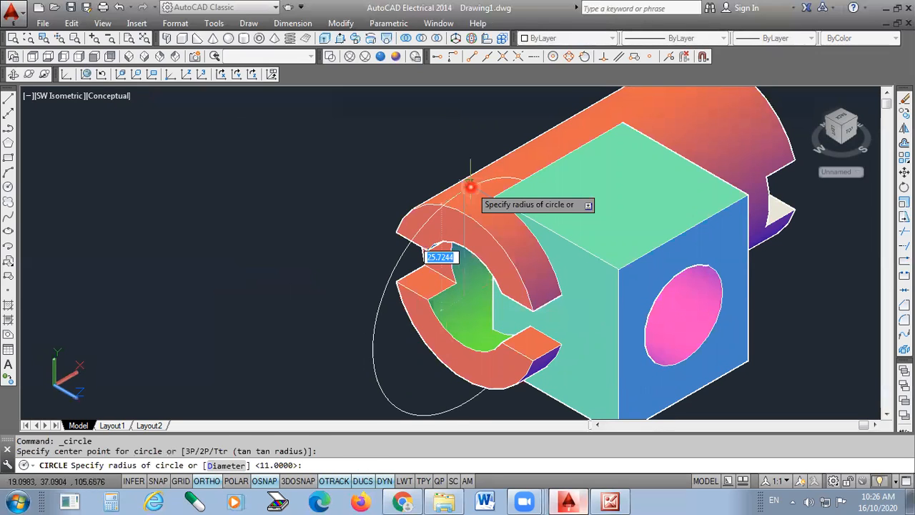
{"action": "key", "text": "Escape"}
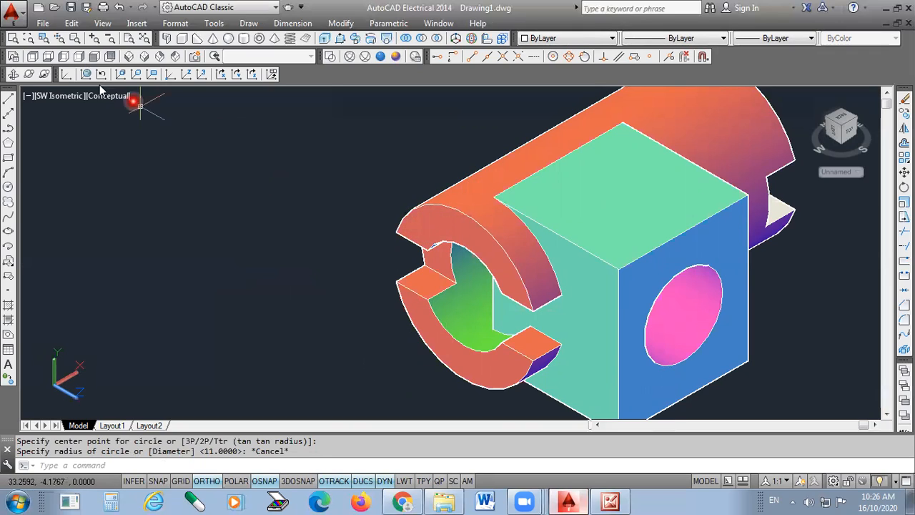
Align the UCS to the slotted cylinder's near end face
{"action": "left_click", "coordinate": [122, 73]}
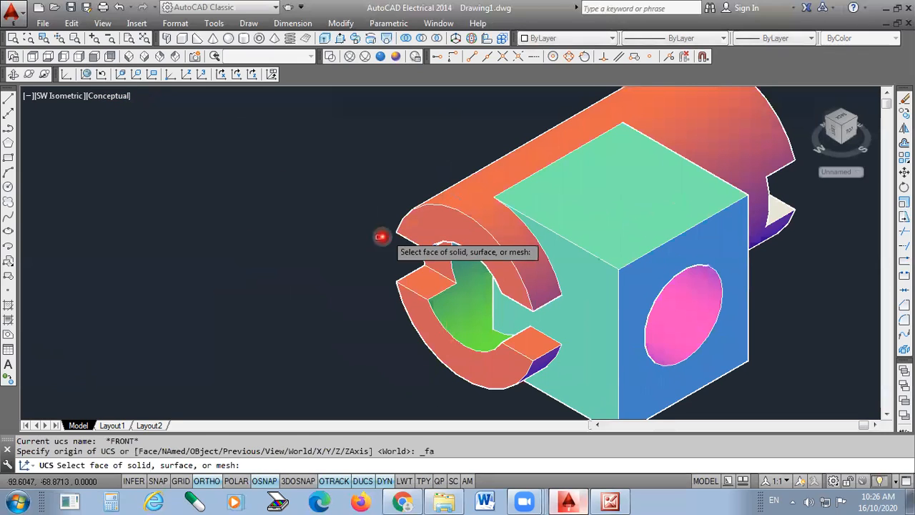
{"action": "left_click", "coordinate": [426, 223]}
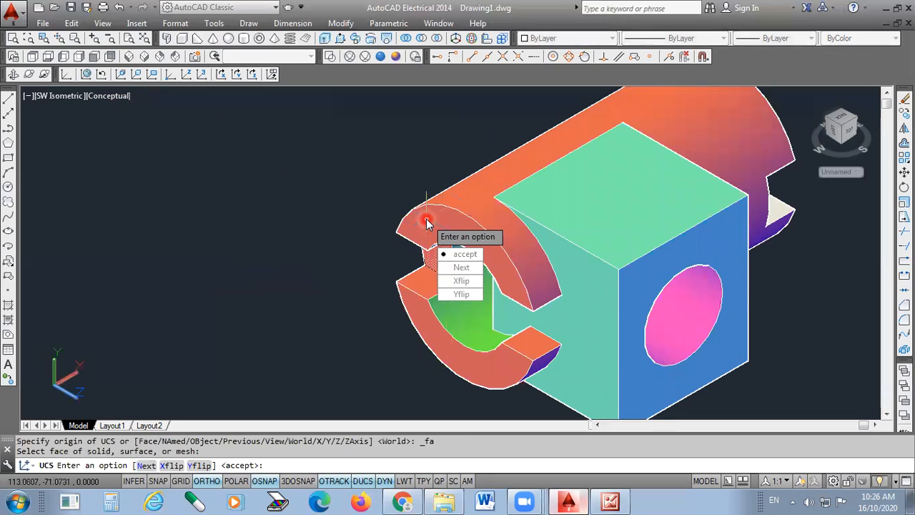
{"action": "key", "text": "Return"}
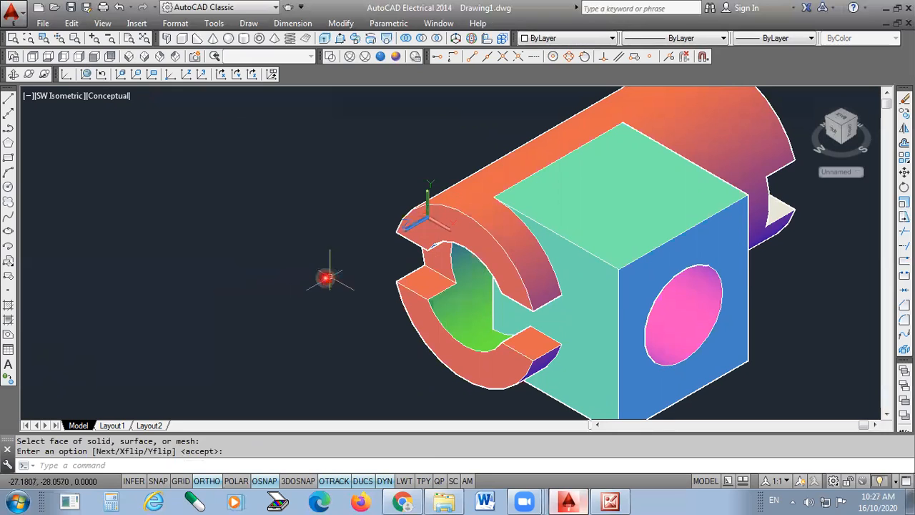
Check the bore diameter in reference figure 2 and draw a 24 mm diameter circle inside the cylinder's near end opening
{"action": "left_click", "coordinate": [7, 187]}
{"action": "scroll", "coordinate": [236, 349], "scroll_direction": "down", "scroll_amount": 1}
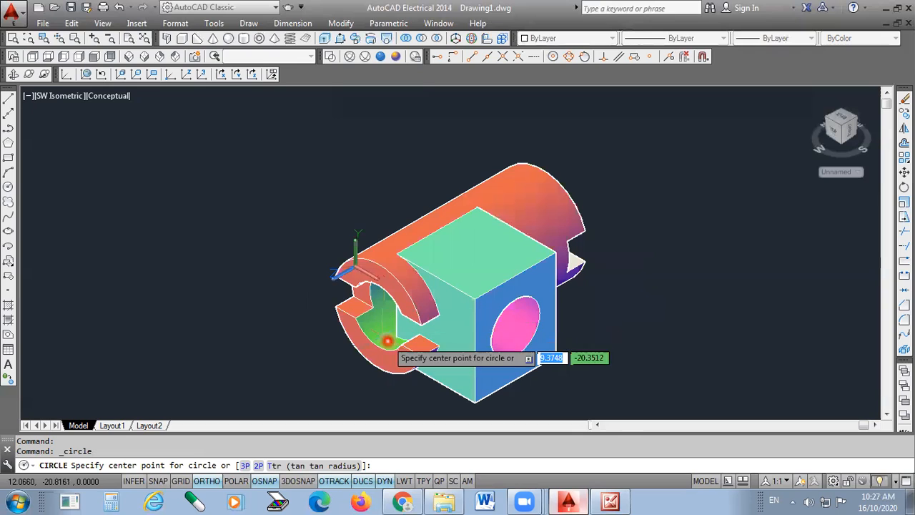
{"action": "left_click", "coordinate": [379, 317]}
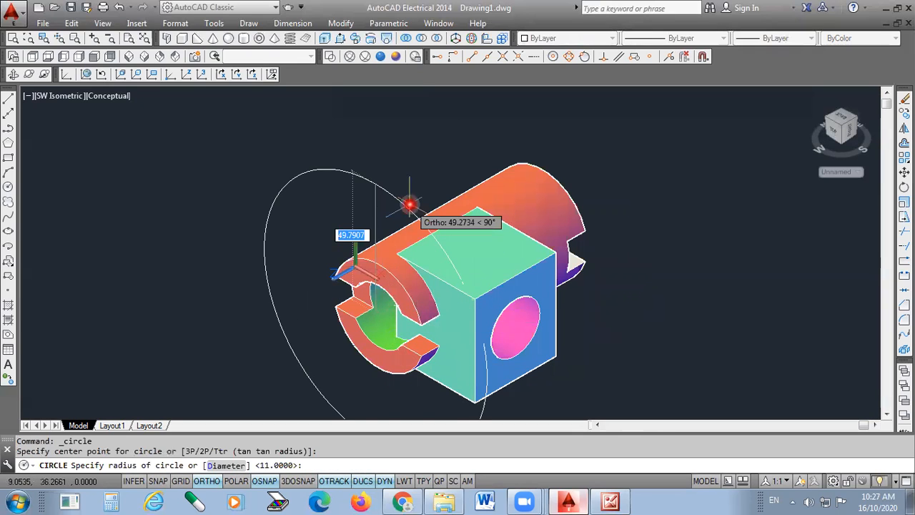
{"action": "left_click", "coordinate": [610, 501]}
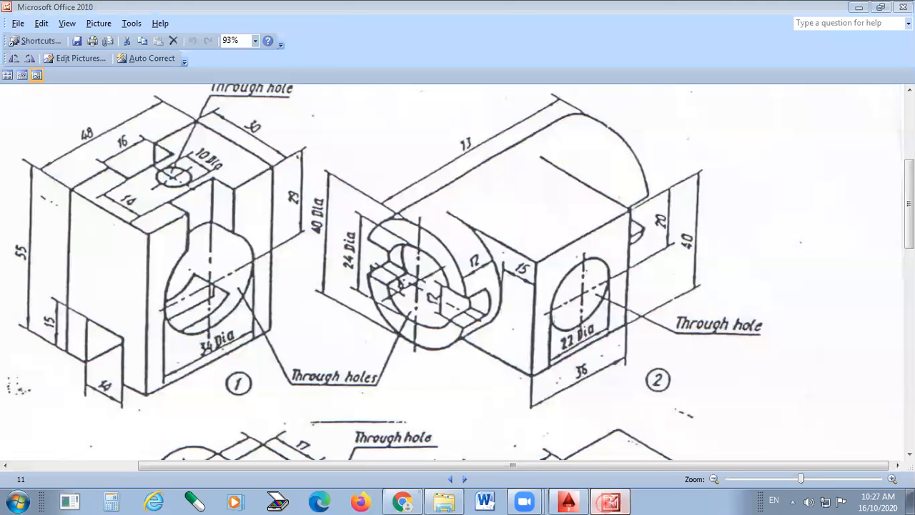
{"action": "left_click", "coordinate": [610, 502]}
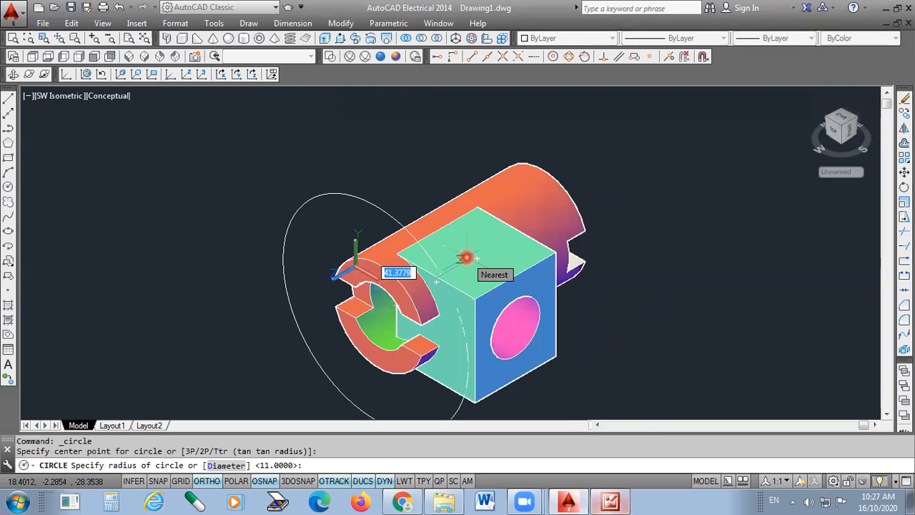
{"action": "type", "text": "d"}
{"action": "key", "text": "Return"}
{"action": "type", "text": "24"}
{"action": "key", "text": "Return"}
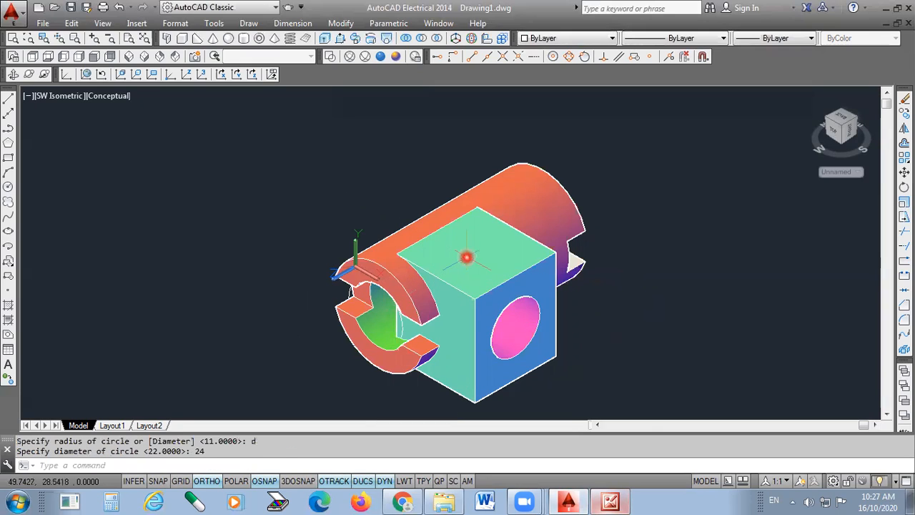
Inspect how the 24 mm circle lines up with the cylinder's bore and erase the circle
{"action": "scroll", "coordinate": [368, 324], "scroll_direction": "up", "scroll_amount": 3}
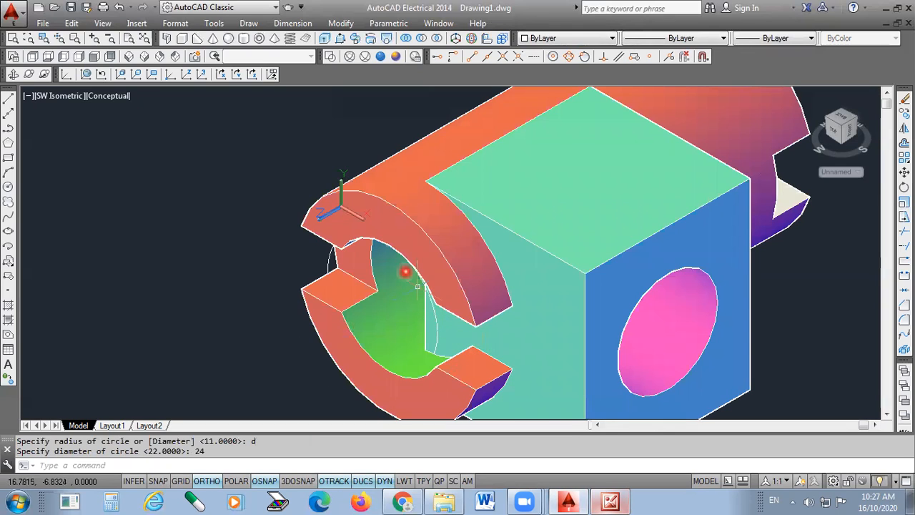
{"action": "scroll", "coordinate": [329, 256], "scroll_direction": "up", "scroll_amount": 2}
{"action": "scroll", "coordinate": [329, 255], "scroll_direction": "up", "scroll_amount": 2}
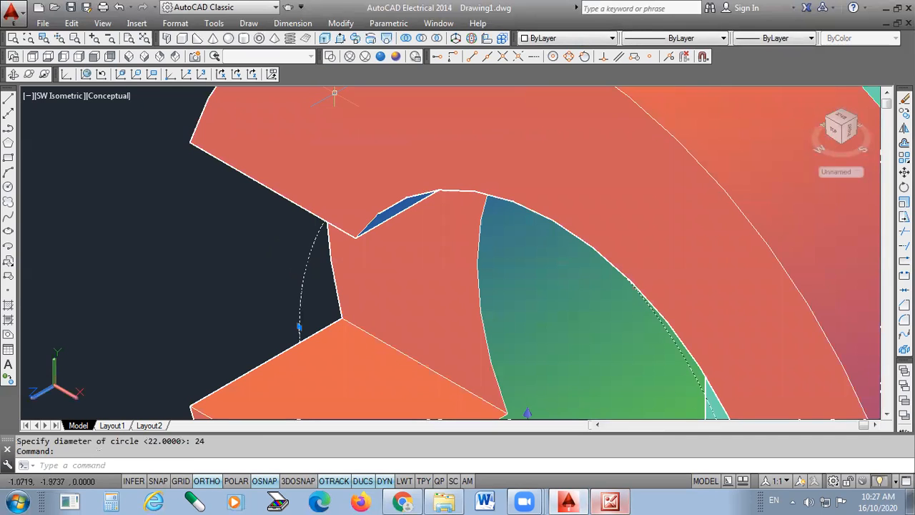
{"action": "left_click", "coordinate": [29, 74]}
{"action": "left_click_drag", "start_coordinate": [472, 326], "coordinate": [509, 234]}
{"action": "right_click", "coordinate": [491, 221]}
{"action": "left_click", "coordinate": [517, 231]}
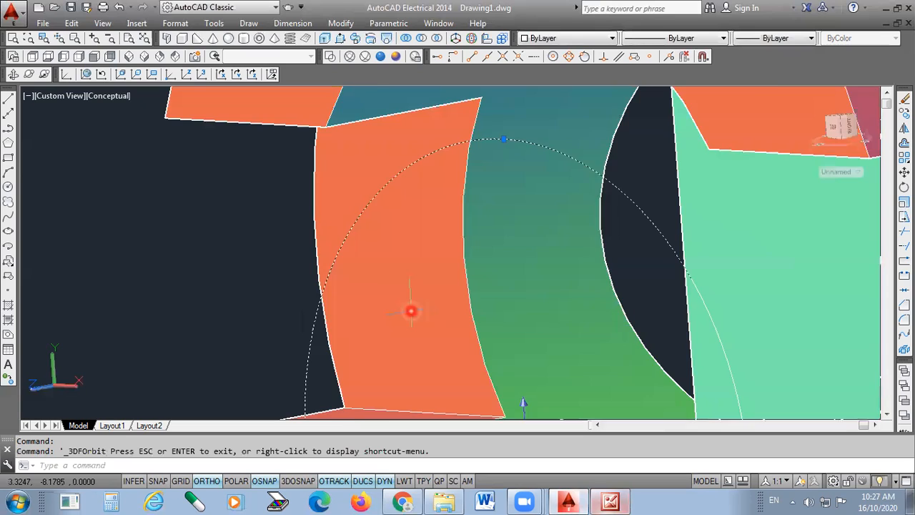
{"action": "scroll", "coordinate": [410, 298], "scroll_direction": "down", "scroll_amount": 5}
{"action": "scroll", "coordinate": [410, 298], "scroll_direction": "down", "scroll_amount": 5}
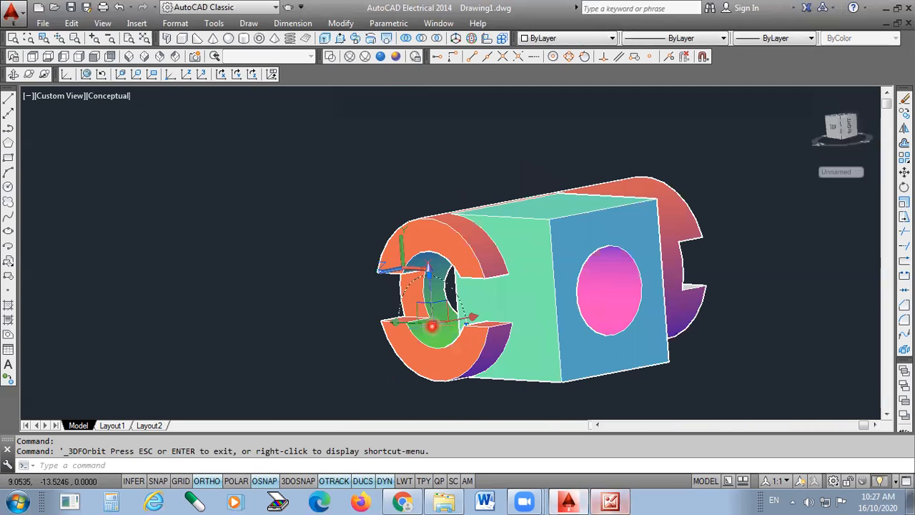
{"action": "scroll", "coordinate": [432, 326], "scroll_direction": "up", "scroll_amount": 3}
{"action": "key", "text": "Delete"}
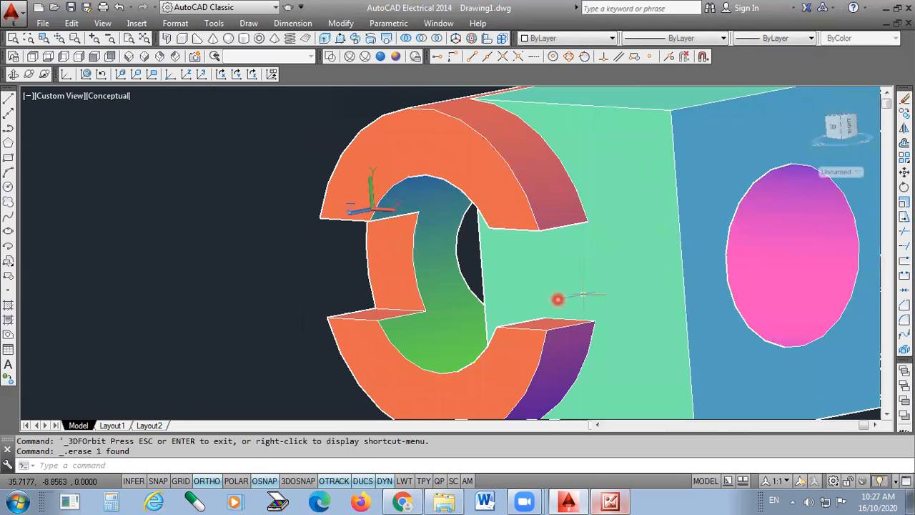
In SW Isometric view, draw a vertical construction line through the middle of the cylinder's near end opening
{"action": "scroll", "coordinate": [400, 286], "scroll_direction": "down", "scroll_amount": 3}
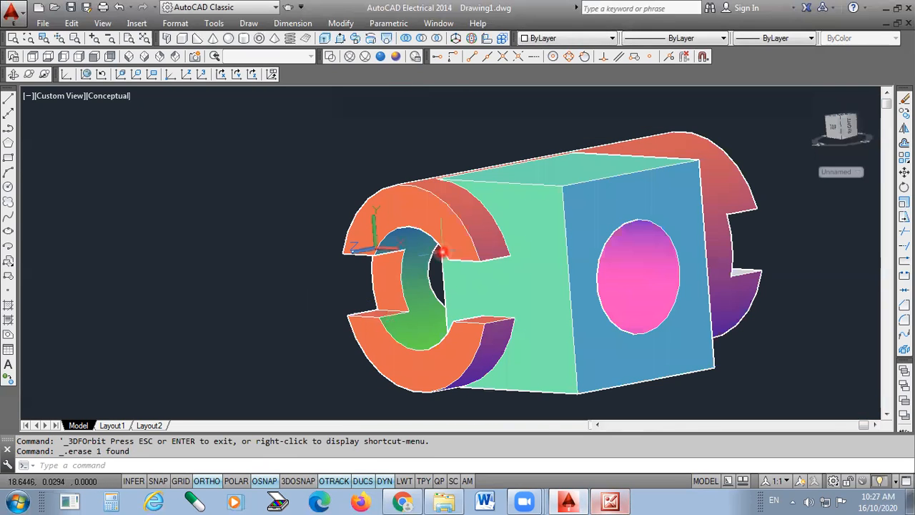
{"action": "left_click", "coordinate": [129, 56]}
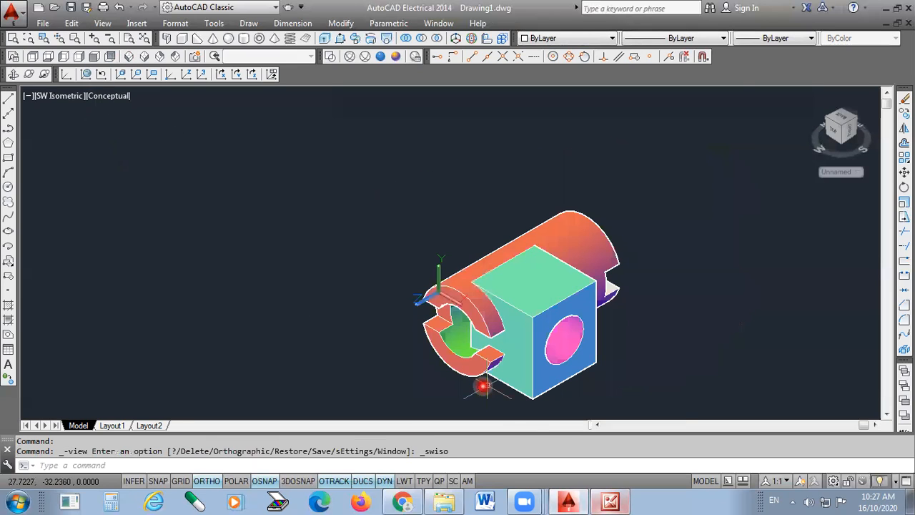
{"action": "scroll", "coordinate": [483, 386], "scroll_direction": "up", "scroll_amount": 3}
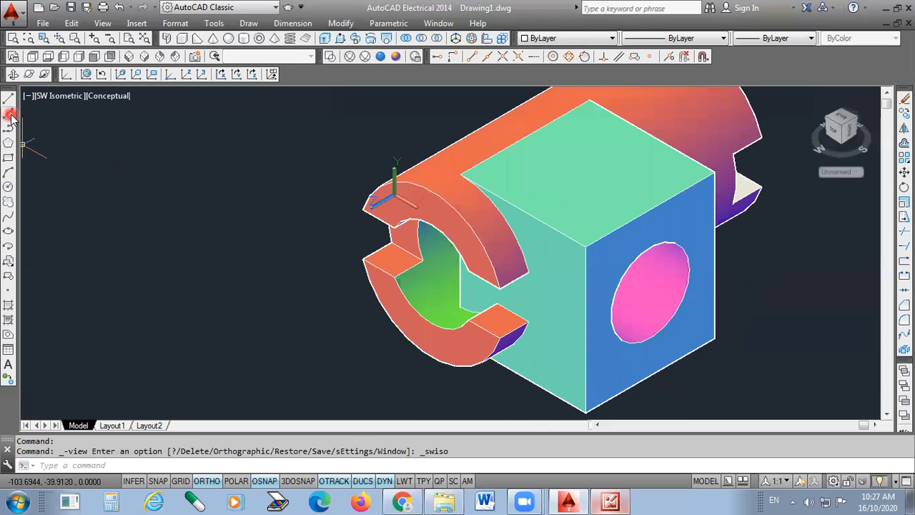
{"action": "left_click", "coordinate": [10, 116]}
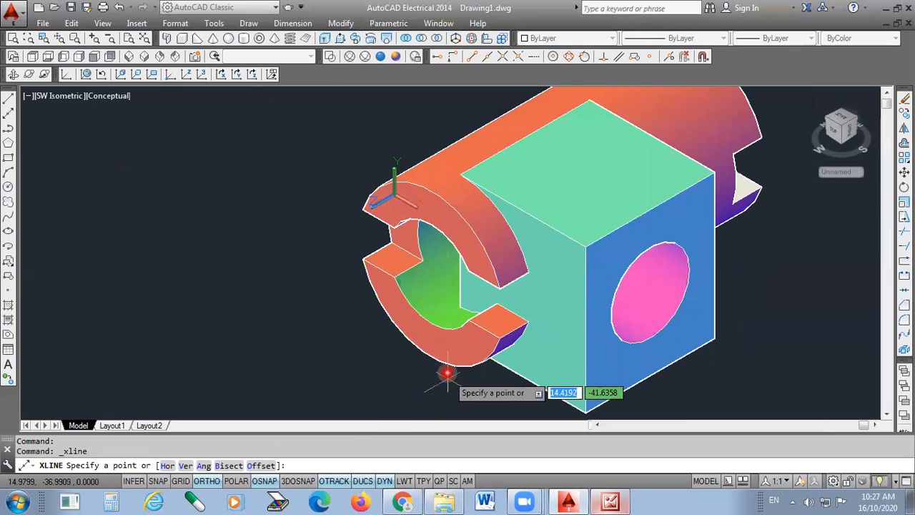
{"action": "left_click", "coordinate": [432, 328]}
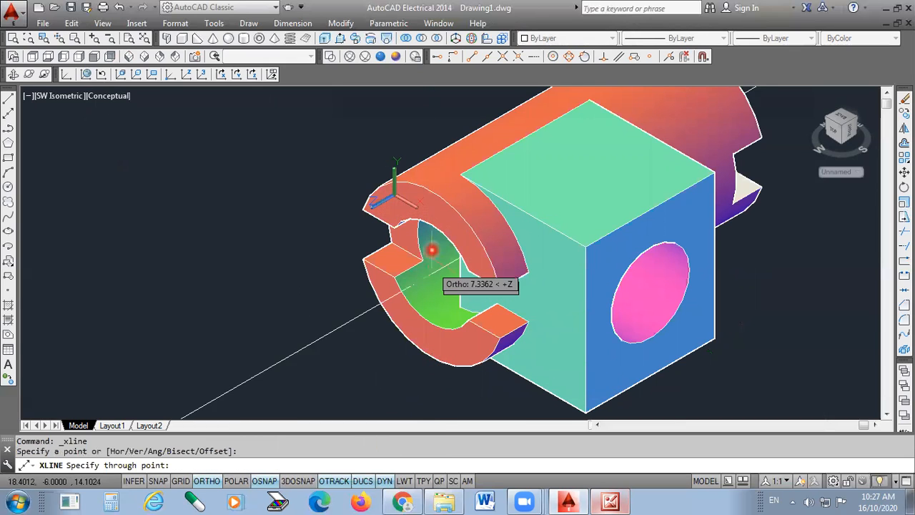
{"action": "left_click", "coordinate": [431, 182]}
{"action": "key", "text": "Return"}
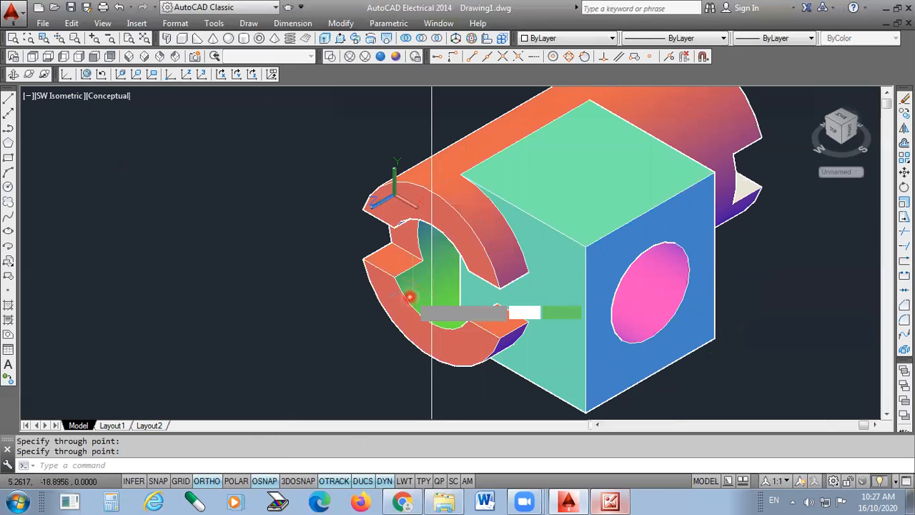
Draw a horizontal construction line across the cylinder's near end, crossing the vertical construction line between the slots
{"action": "key", "text": "Return"}
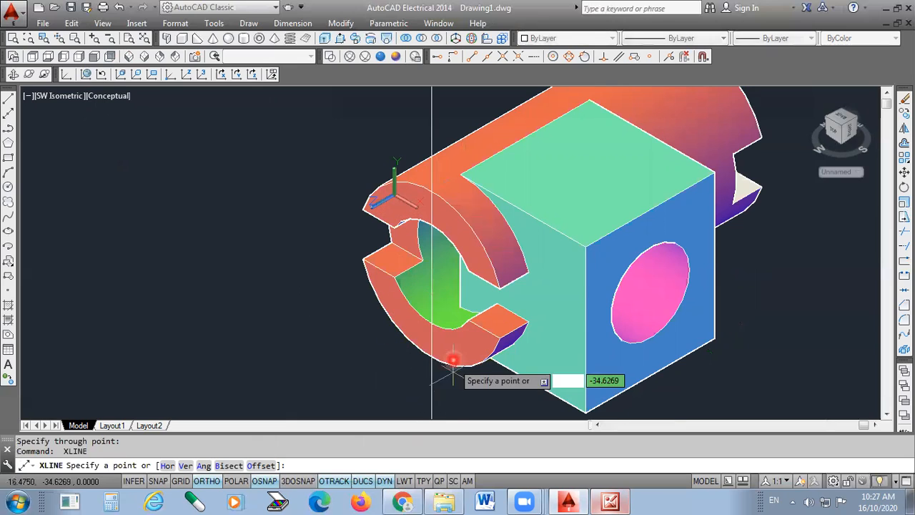
{"action": "left_click", "coordinate": [431, 275]}
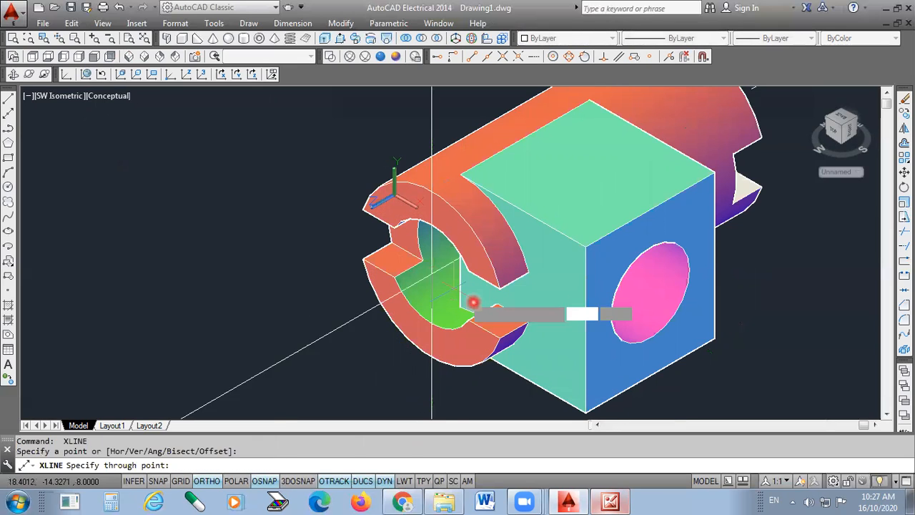
{"action": "left_click", "coordinate": [825, 387]}
{"action": "key", "text": "Return"}
{"action": "type", "text": "```"}
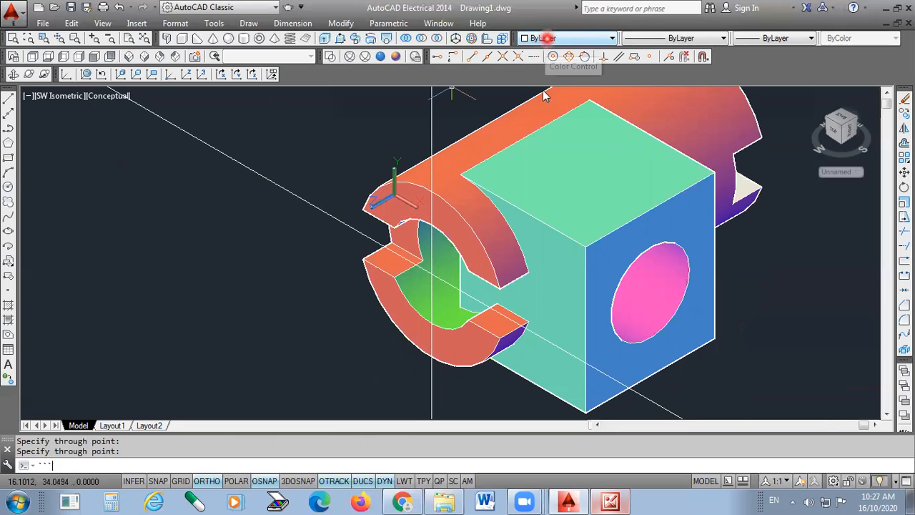
Set the drawing colour to Blue and draw a 24 mm diameter circle centred where the two construction lines cross
{"action": "left_click", "coordinate": [547, 38]}
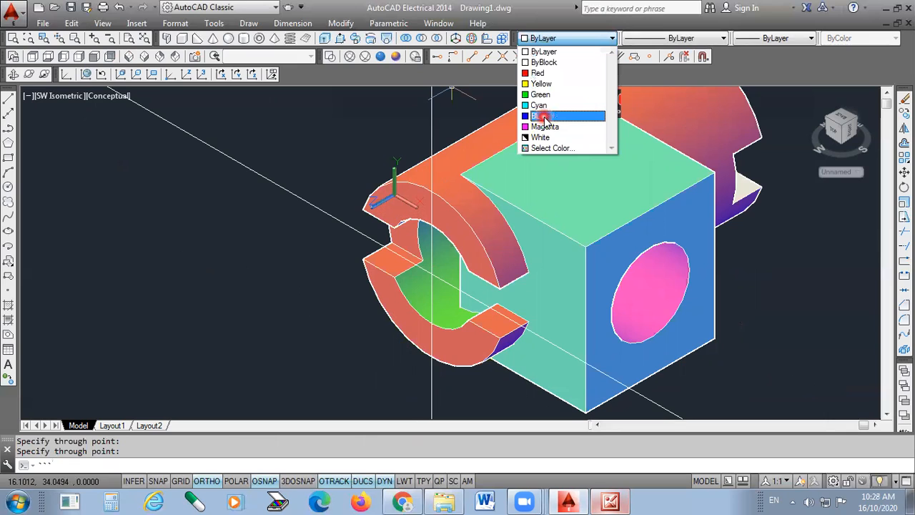
{"action": "left_click", "coordinate": [545, 116]}
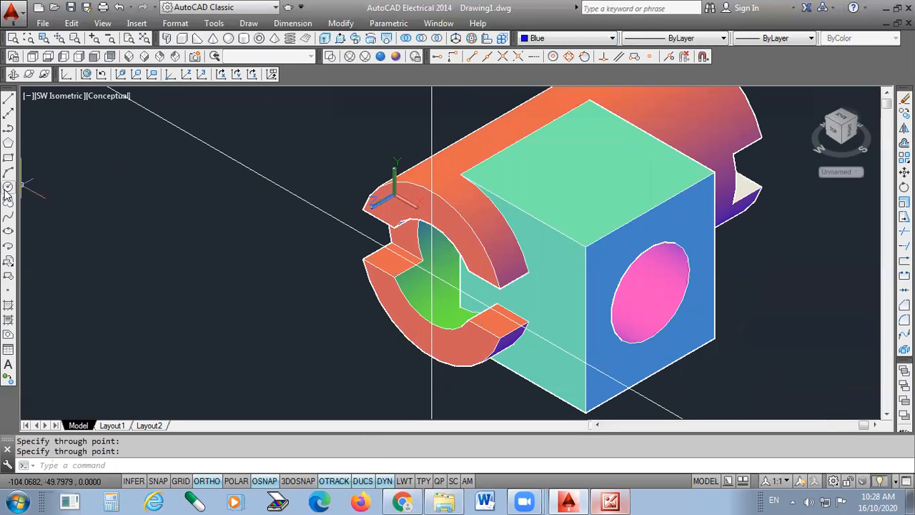
{"action": "left_click", "coordinate": [8, 187]}
{"action": "scroll", "coordinate": [442, 294], "scroll_direction": "up", "scroll_amount": 3}
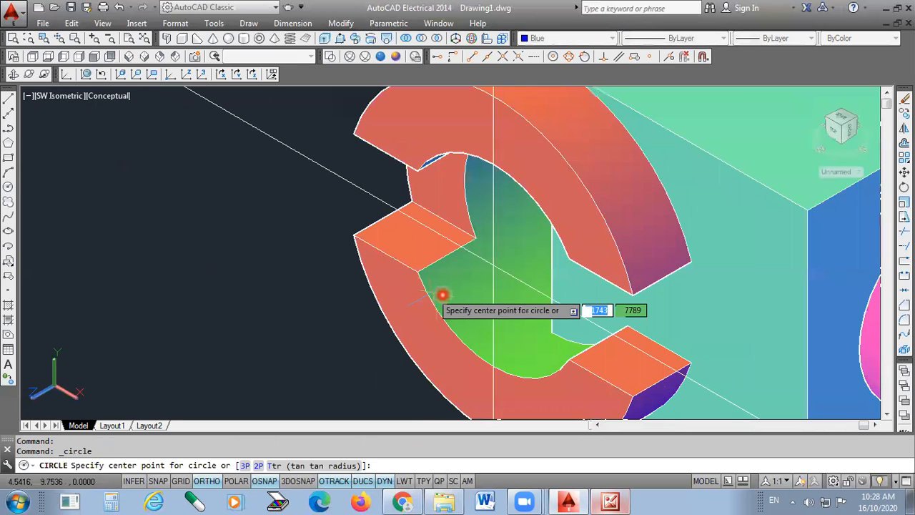
{"action": "left_click", "coordinate": [494, 265]}
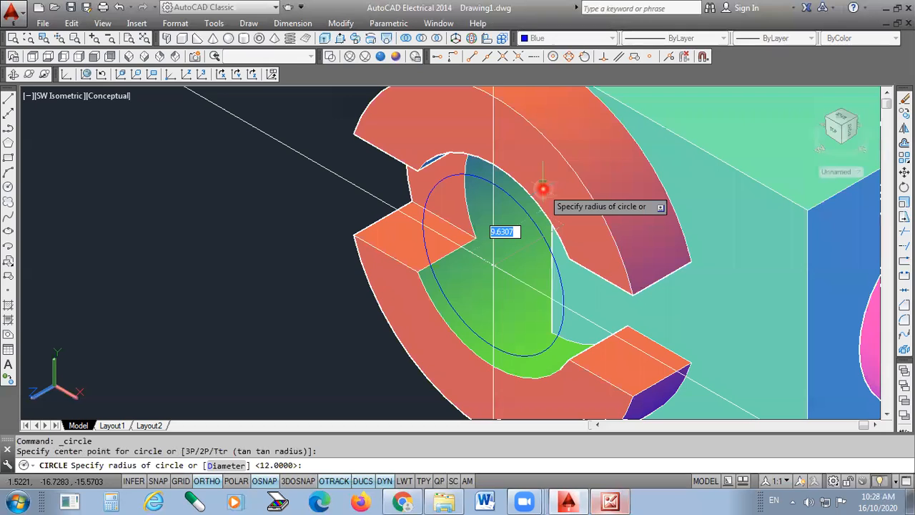
{"action": "type", "text": "d"}
{"action": "key", "text": "Return"}
{"action": "type", "text": "24"}
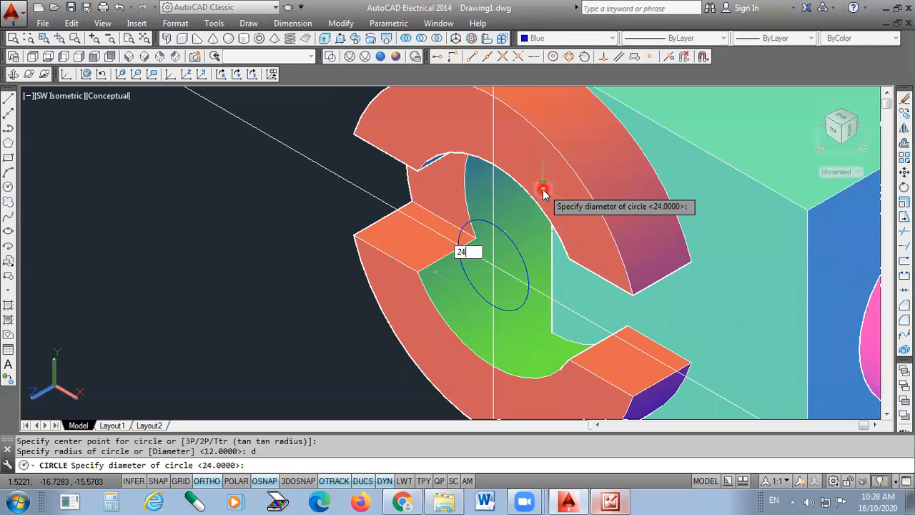
{"action": "key", "text": "Return"}
Erase the two construction lines crossing at the cylinder's near end, keeping the blue circle
{"action": "scroll", "coordinate": [372, 270], "scroll_direction": "down", "scroll_amount": 3}
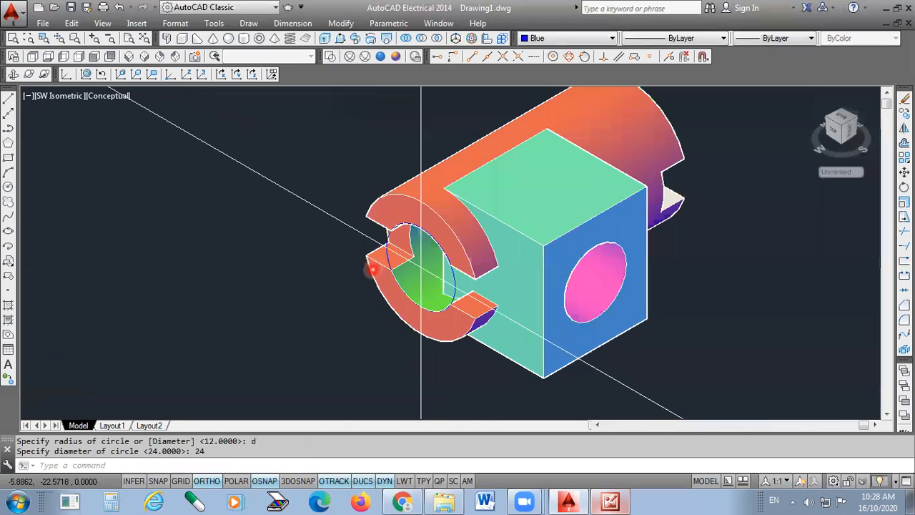
{"action": "left_click", "coordinate": [340, 152]}
{"action": "left_click", "coordinate": [236, 238]}
{"action": "left_click", "coordinate": [424, 146]}
{"action": "left_click", "coordinate": [410, 141]}
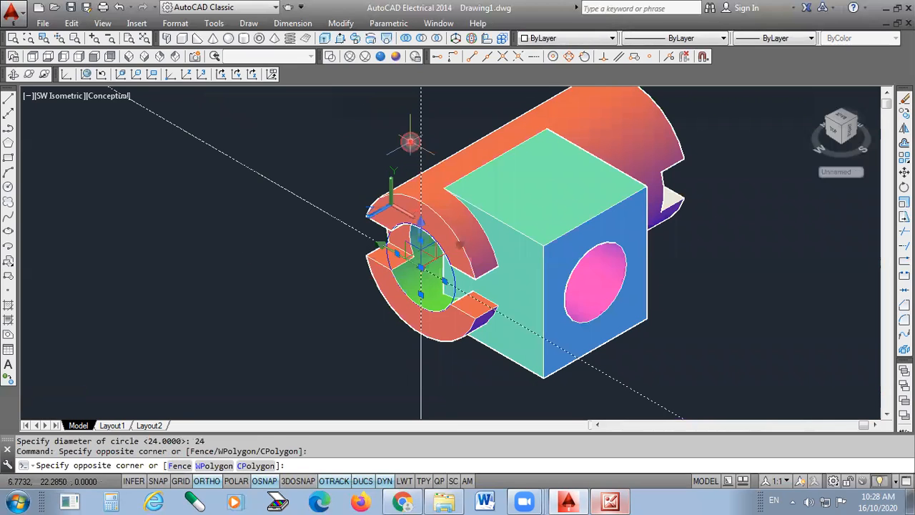
{"action": "key", "text": "Delete"}
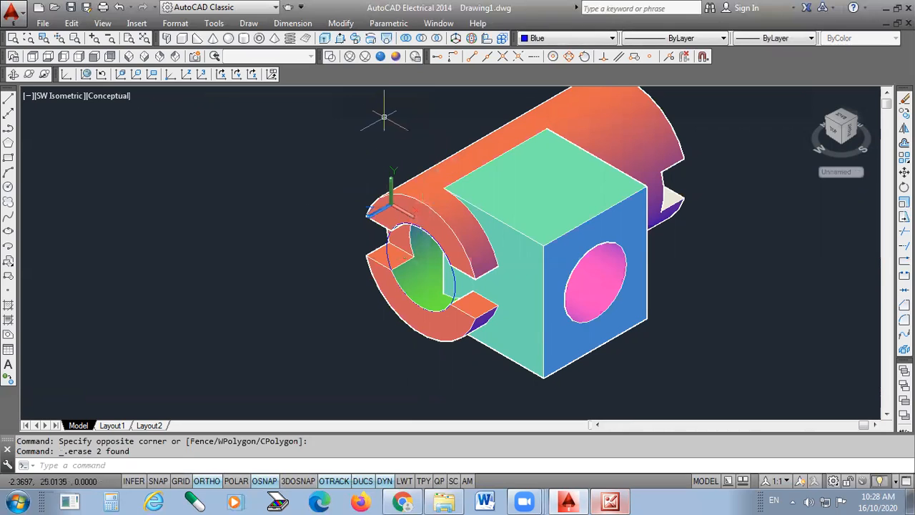
Presspull the blue circle about 169 mm through the cylinder so it extends beyond the far end
{"action": "left_click", "coordinate": [342, 39]}
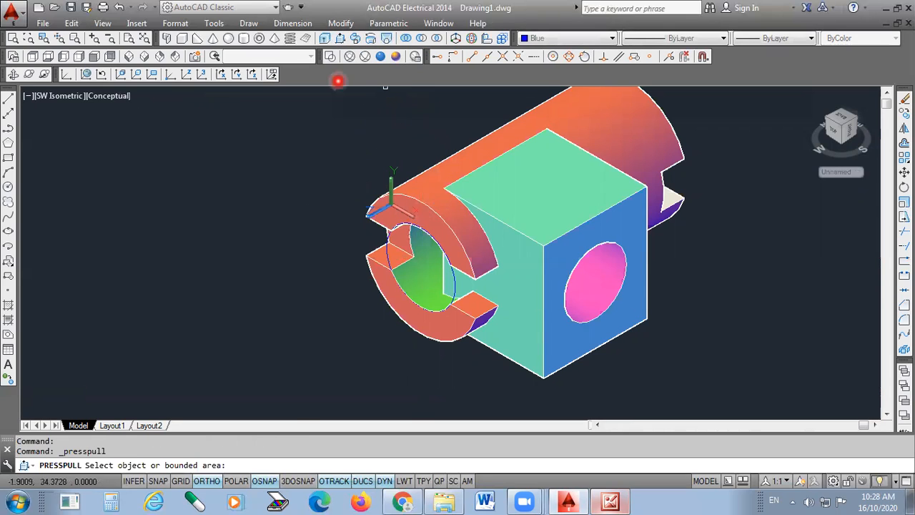
{"action": "left_click", "coordinate": [426, 277]}
{"action": "left_click", "coordinate": [453, 282]}
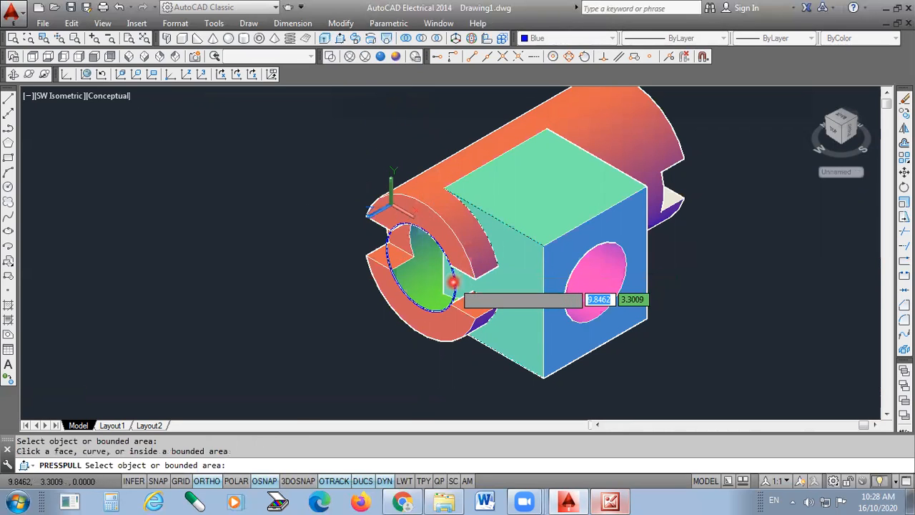
{"action": "scroll", "coordinate": [453, 282], "scroll_direction": "down", "scroll_amount": 6}
{"action": "scroll", "coordinate": [515, 243], "scroll_direction": "up", "scroll_amount": 4}
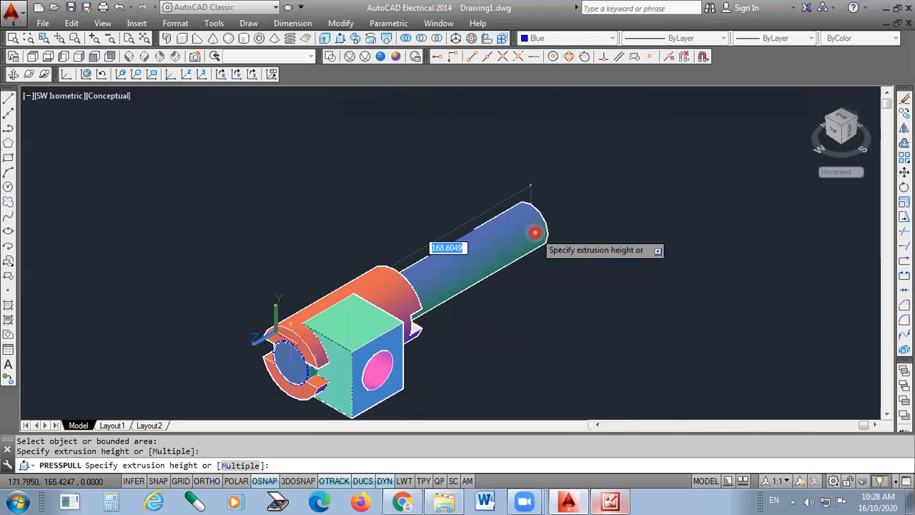
{"action": "left_click", "coordinate": [535, 232]}
{"action": "scroll", "coordinate": [290, 362], "scroll_direction": "up", "scroll_amount": 2}
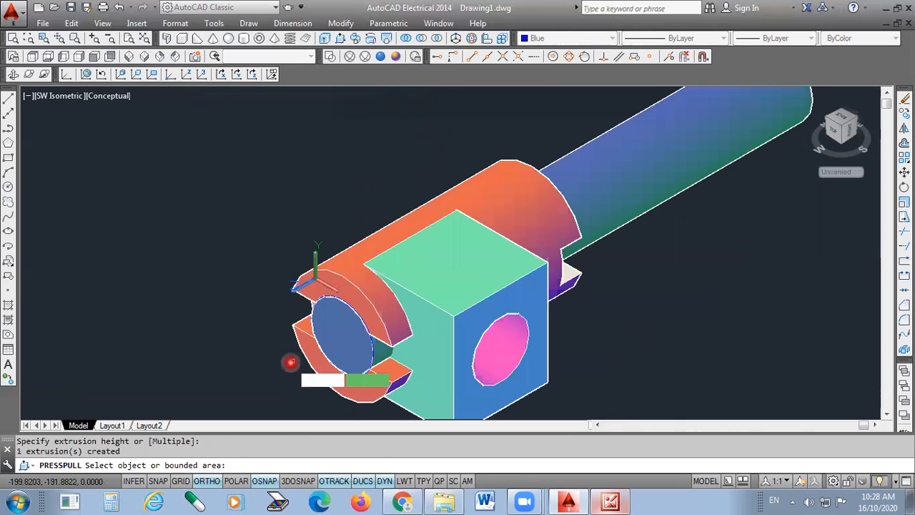
{"action": "key", "text": "Return"}
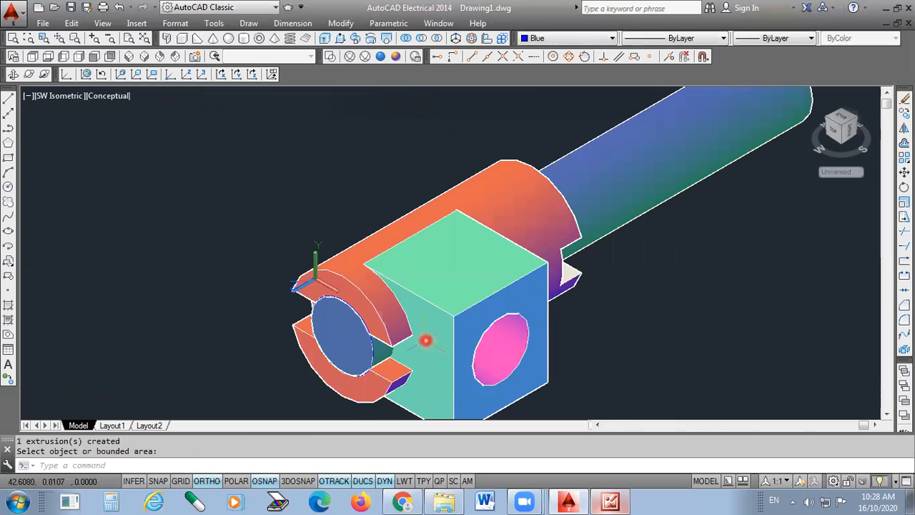
Subtract the long blue cylinder from the main solid to cut the bore through its full length
{"action": "scroll", "coordinate": [365, 367], "scroll_direction": "up", "scroll_amount": 2}
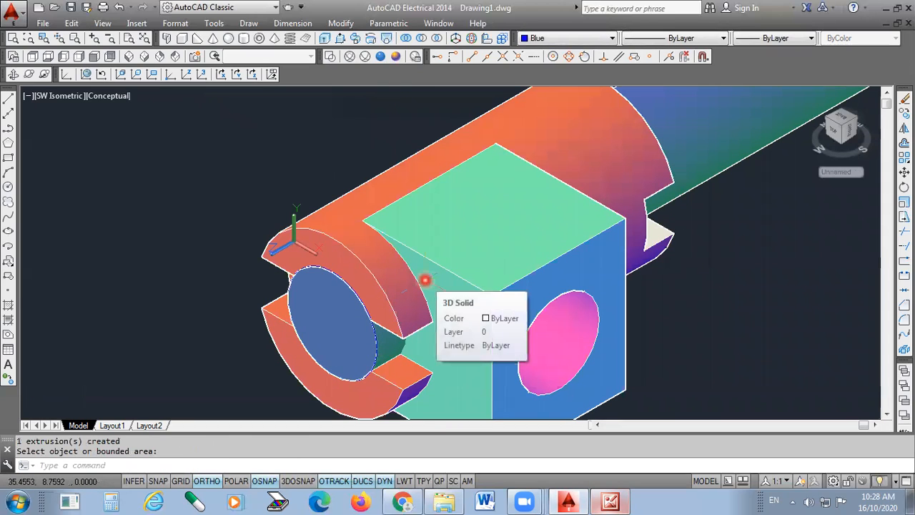
{"action": "scroll", "coordinate": [374, 363], "scroll_direction": "up", "scroll_amount": 3}
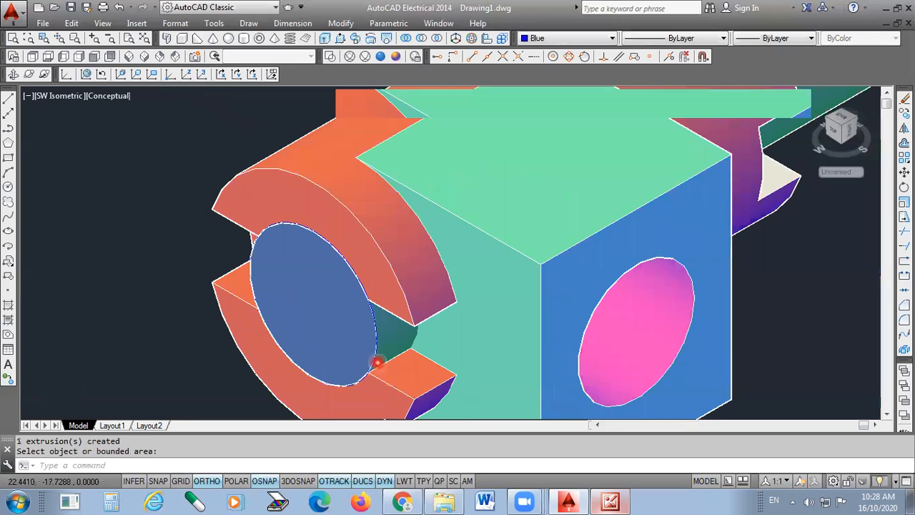
{"action": "scroll", "coordinate": [356, 354], "scroll_direction": "down", "scroll_amount": 4}
{"action": "scroll", "coordinate": [357, 355], "scroll_direction": "down", "scroll_amount": 5}
{"action": "scroll", "coordinate": [487, 297], "scroll_direction": "up", "scroll_amount": 3}
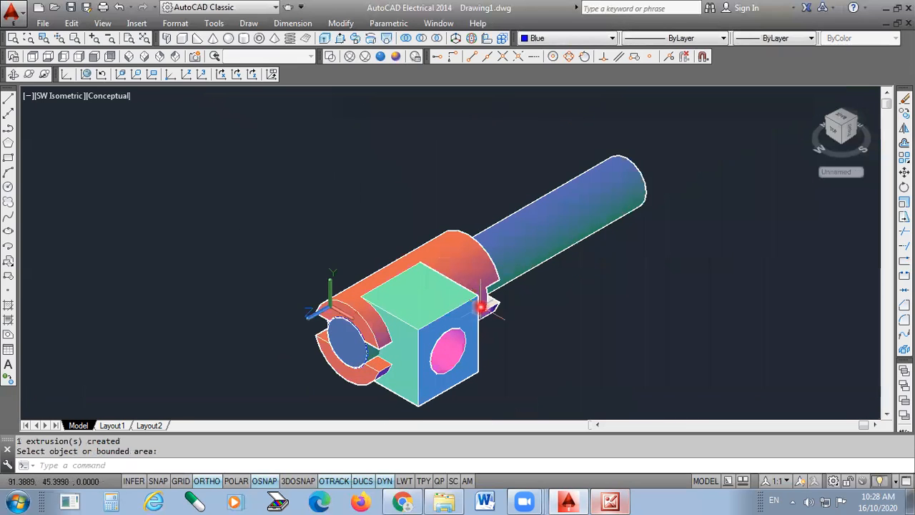
{"action": "scroll", "coordinate": [489, 284], "scroll_direction": "up", "scroll_amount": 3}
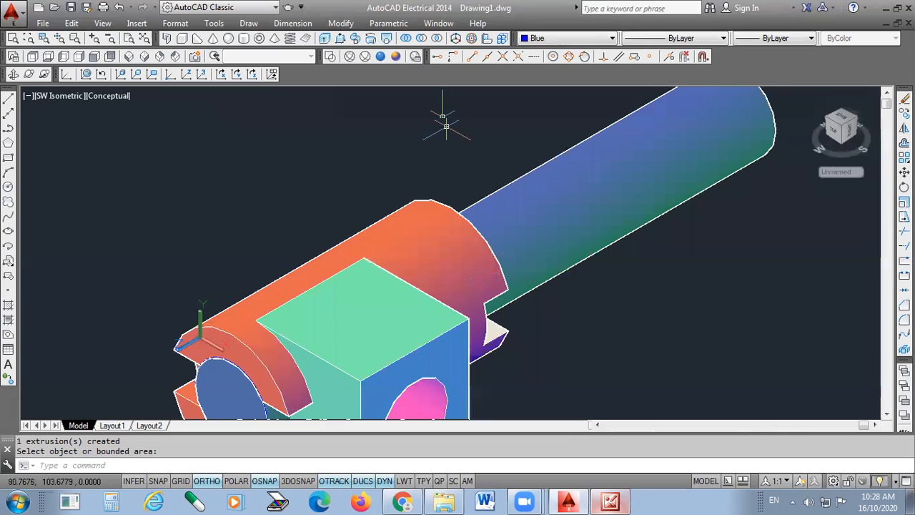
{"action": "left_click", "coordinate": [421, 38]}
{"action": "left_click", "coordinate": [434, 249]}
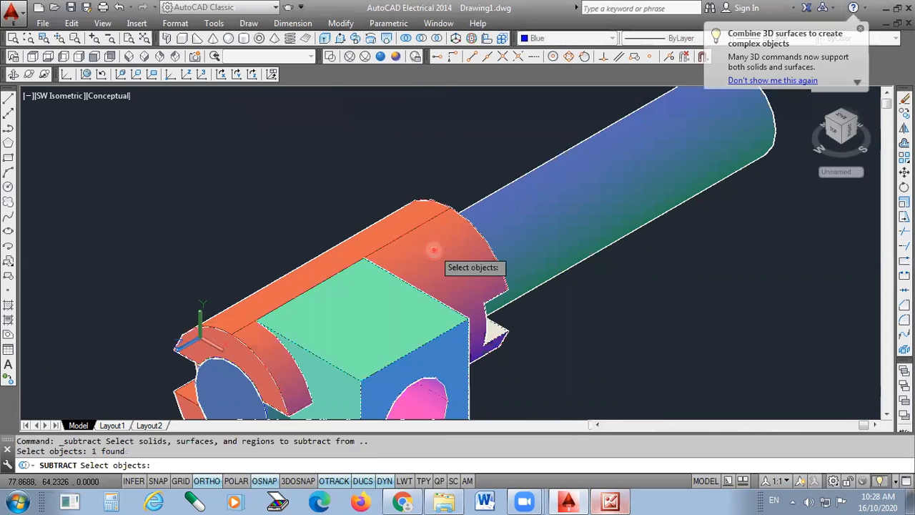
{"action": "key", "text": "Return"}
{"action": "left_click", "coordinate": [585, 257]}
{"action": "key", "text": "Return"}
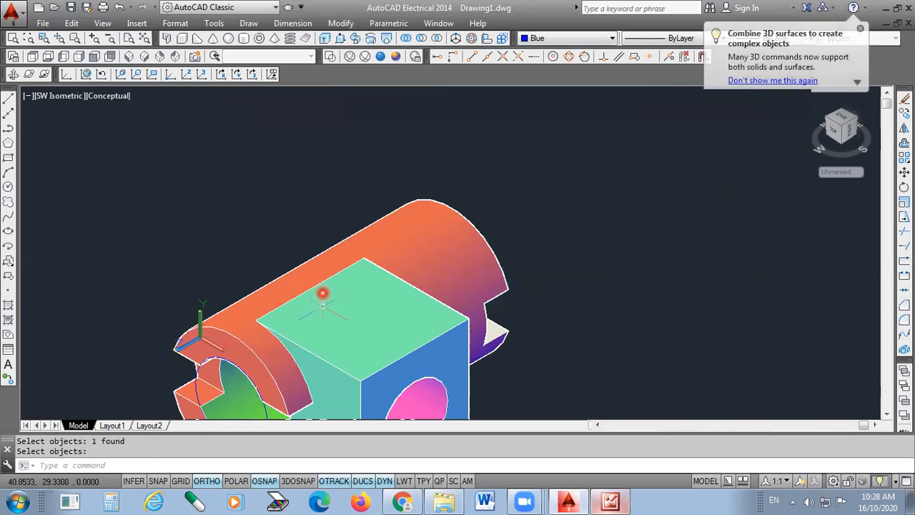
Erase the leftover blue circle at the bore's near end
{"action": "scroll", "coordinate": [273, 336], "scroll_direction": "down", "scroll_amount": 2}
{"action": "scroll", "coordinate": [273, 336], "scroll_direction": "up", "scroll_amount": 3}
{"action": "scroll", "coordinate": [246, 347], "scroll_direction": "up", "scroll_amount": 2}
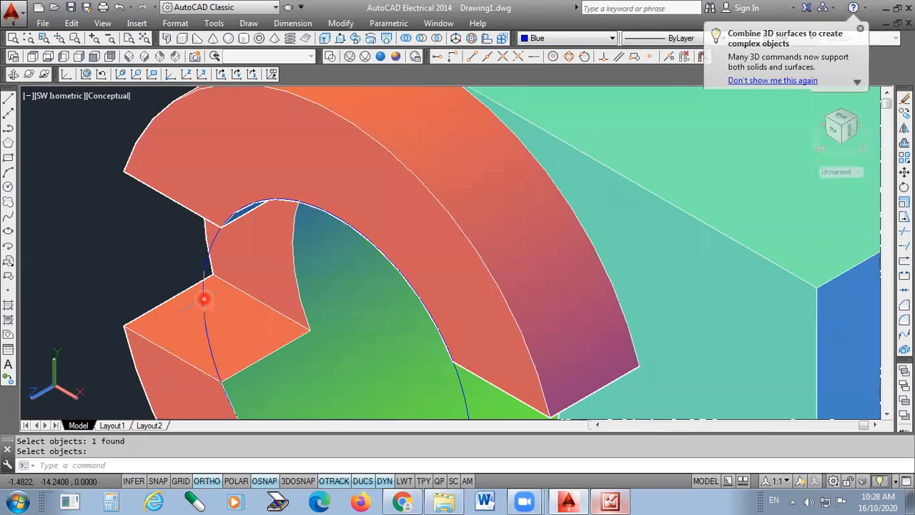
{"action": "key", "text": "Return"}
{"action": "scroll", "coordinate": [336, 194], "scroll_direction": "down", "scroll_amount": 3}
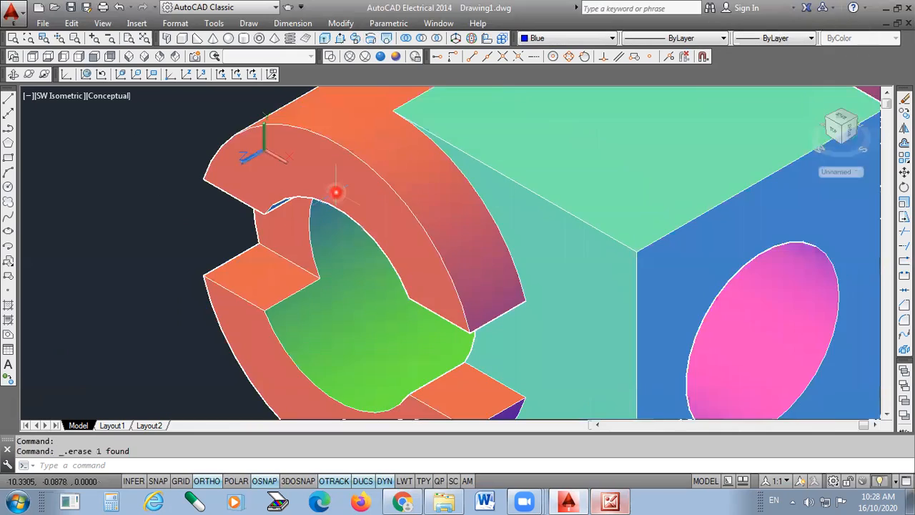
Orbit freely around the finished solid to examine the bore, end slots and cross hole from several sides
{"action": "scroll", "coordinate": [439, 232], "scroll_direction": "down", "scroll_amount": 2}
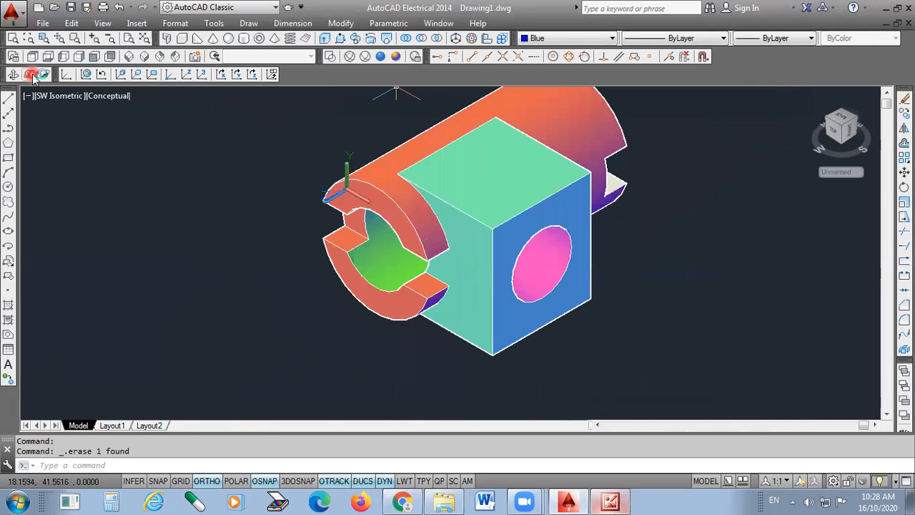
{"action": "left_click", "coordinate": [31, 75]}
{"action": "left_click_drag", "start_coordinate": [496, 237], "coordinate": [475, 221]}
{"action": "left_click_drag", "start_coordinate": [530, 245], "coordinate": [495, 329]}
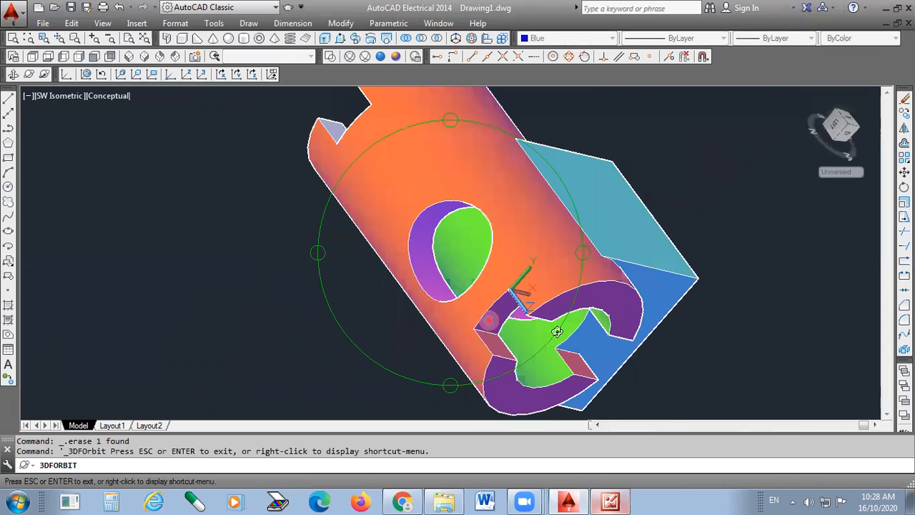
{"action": "left_click_drag", "start_coordinate": [557, 332], "coordinate": [549, 298]}
{"action": "left_click_drag", "start_coordinate": [583, 258], "coordinate": [519, 265]}
{"action": "left_click_drag", "start_coordinate": [556, 296], "coordinate": [660, 177]}
{"action": "left_click_drag", "start_coordinate": [611, 261], "coordinate": [458, 240]}
{"action": "right_click", "coordinate": [723, 192]}
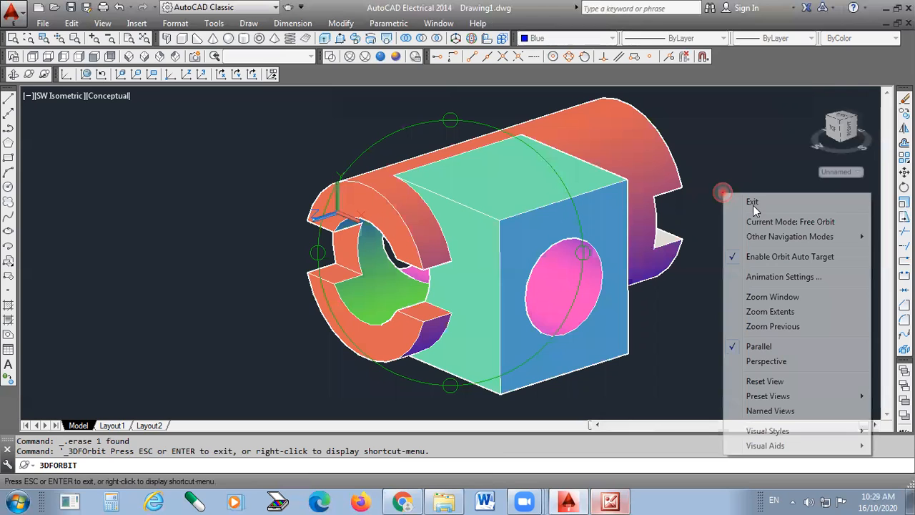
{"action": "key", "text": "Escape"}
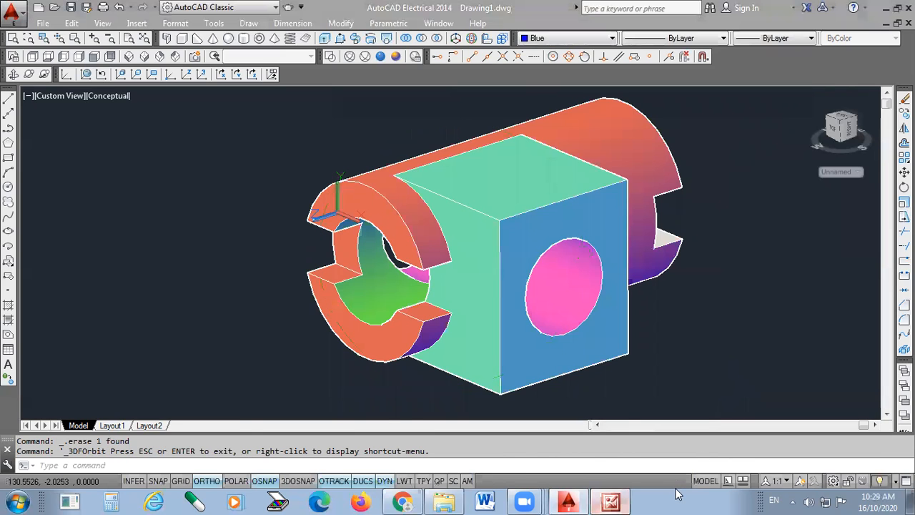